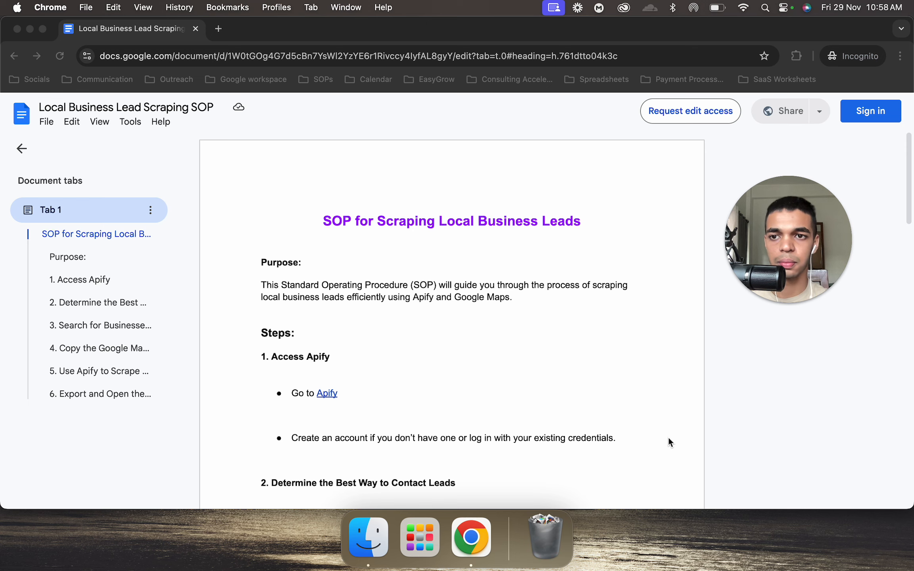
pyautogui.hotkey('ctrl', 'Up')
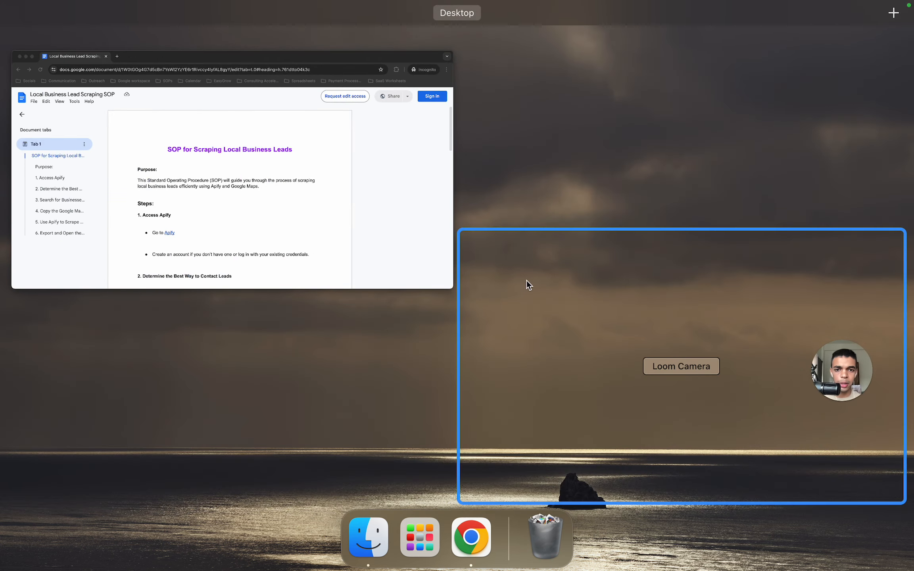
pyautogui.click(402, 251)
pyautogui.click(796, 56)
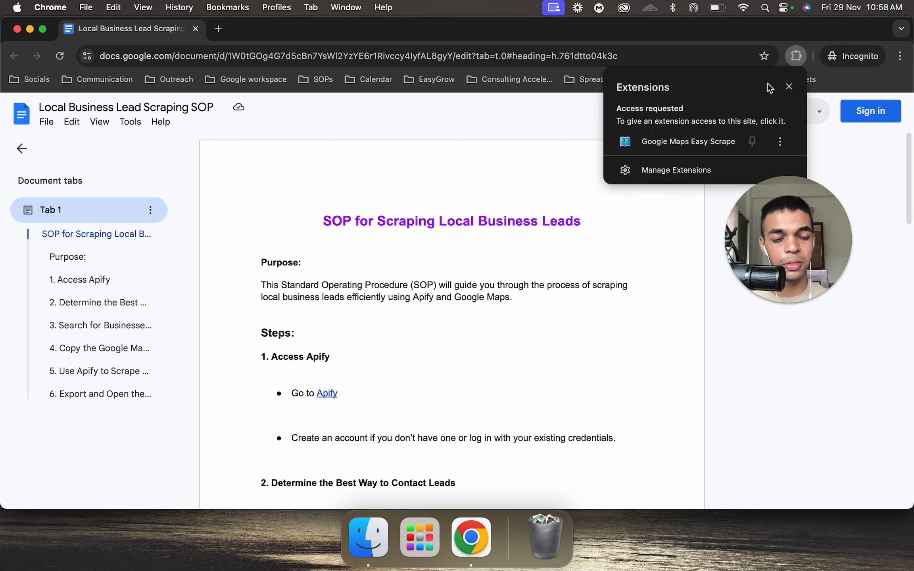
pyautogui.click(789, 86)
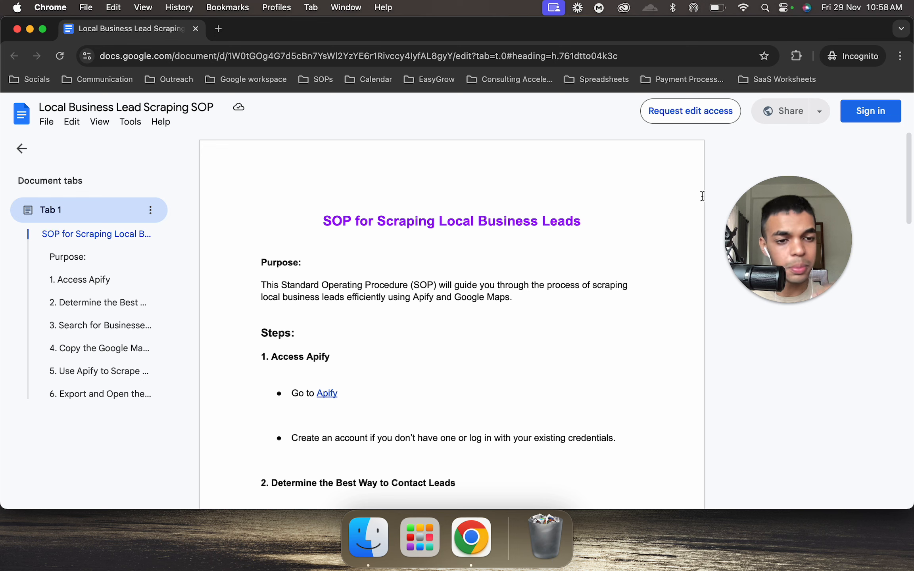
# Open the Apify website from the SOP's "Access Apify" section and dismiss the cookie notice
pyautogui.scroll(-3, 702, 196)
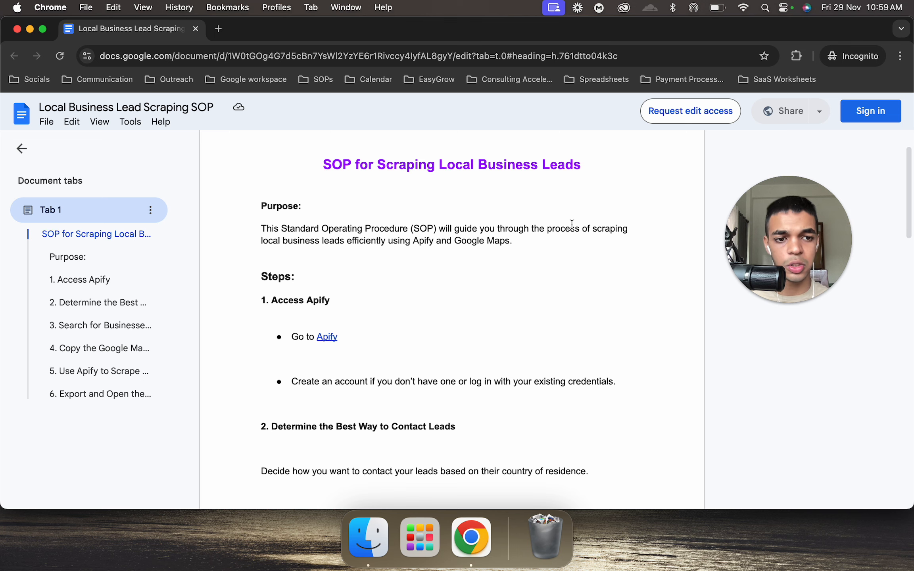
pyautogui.scroll(-2, 572, 225)
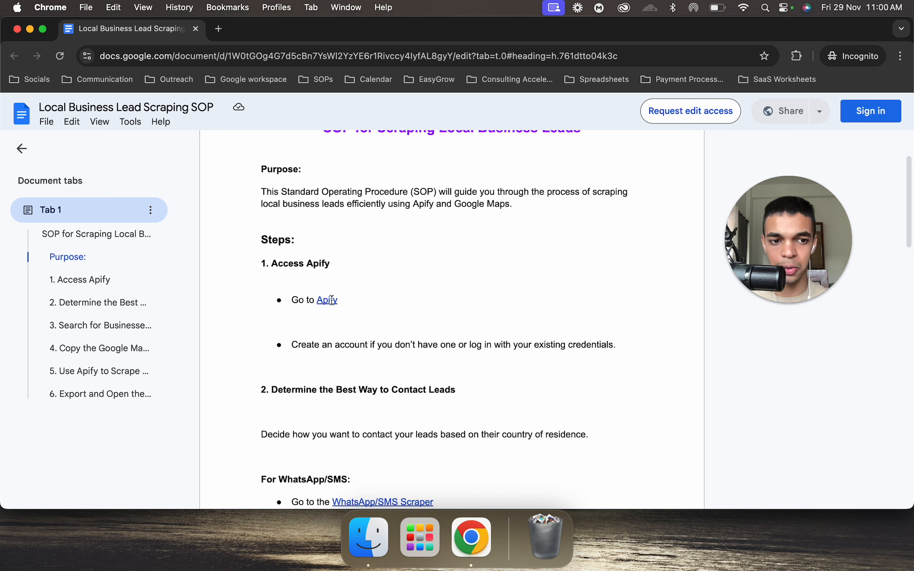
pyautogui.click(332, 300)
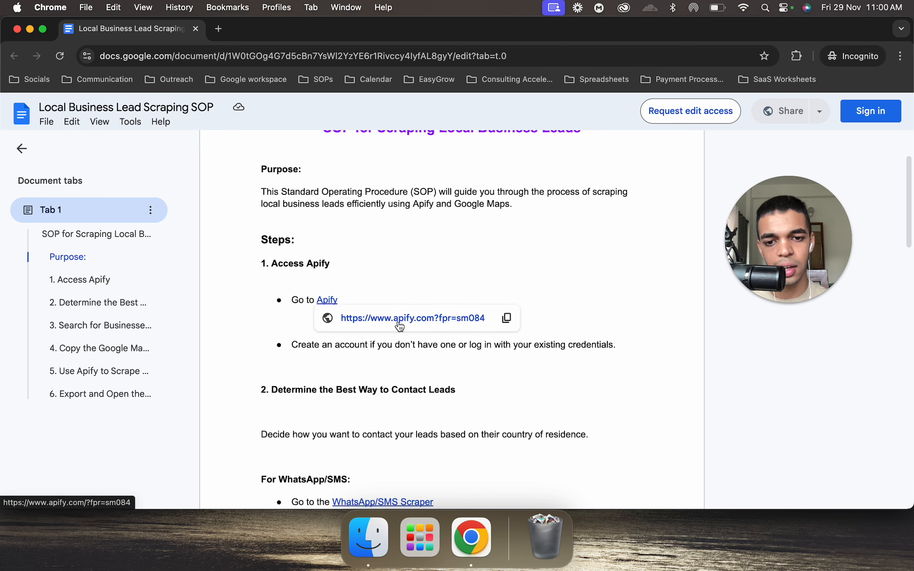
pyautogui.click(400, 326)
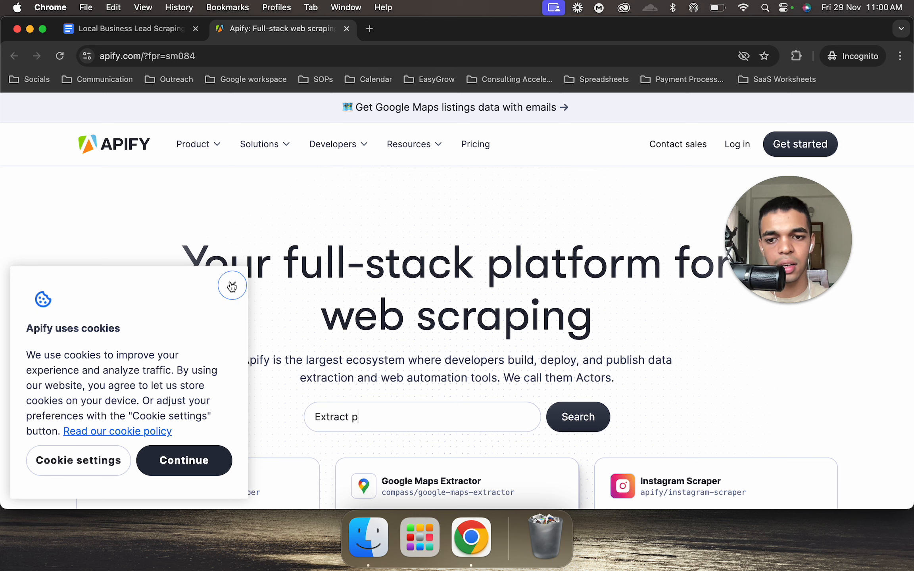
pyautogui.click(232, 286)
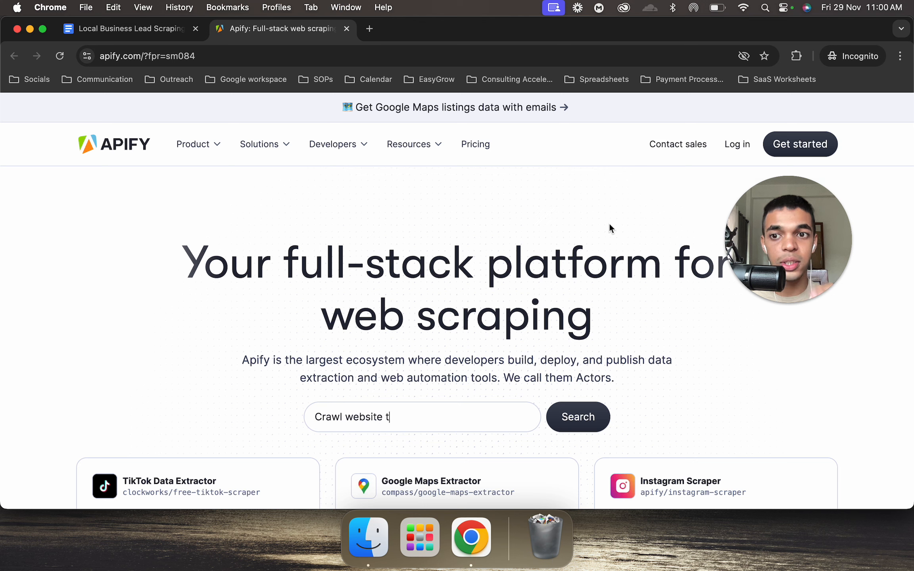
# Get started on Apify and sign in to the console with a Google account
pyautogui.moveTo(788, 213); pyautogui.dragTo(1, 272)
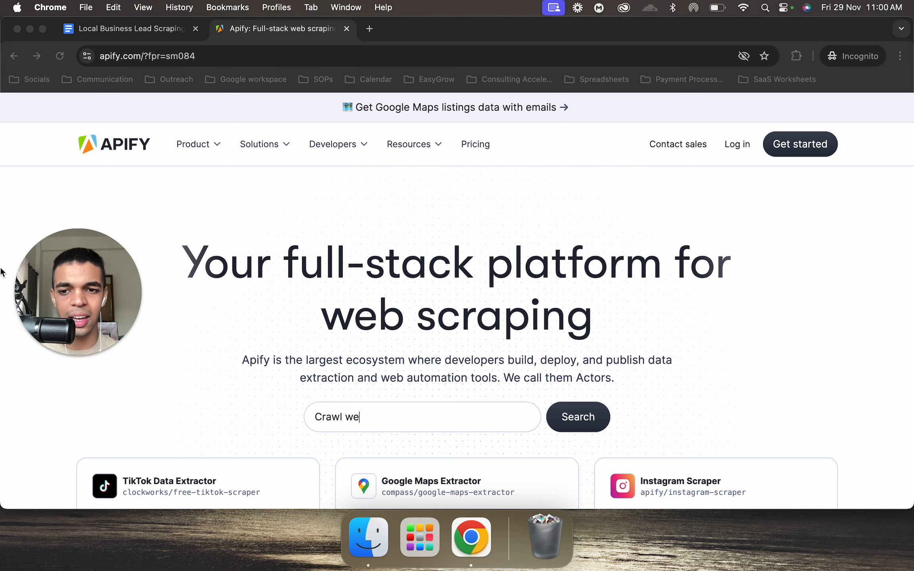
pyautogui.click(280, 214)
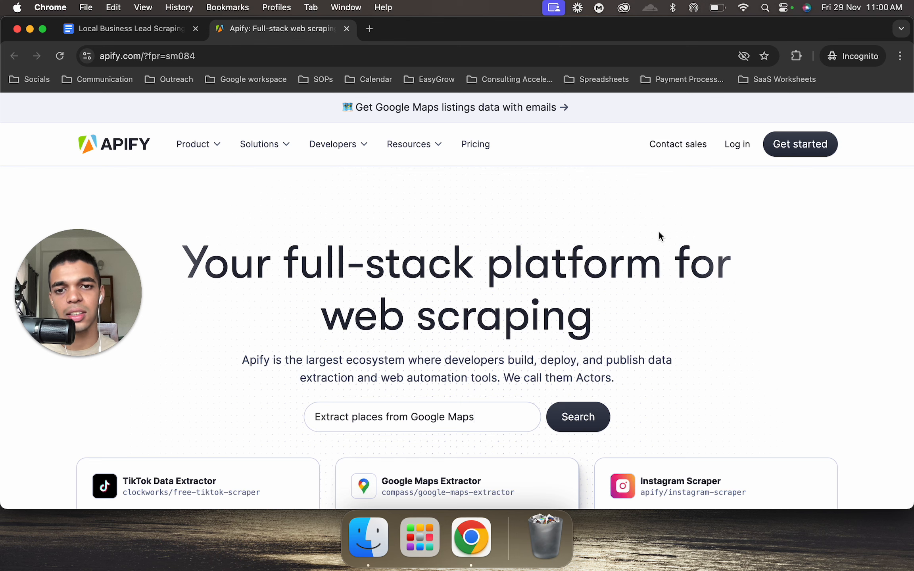
pyautogui.click(808, 150)
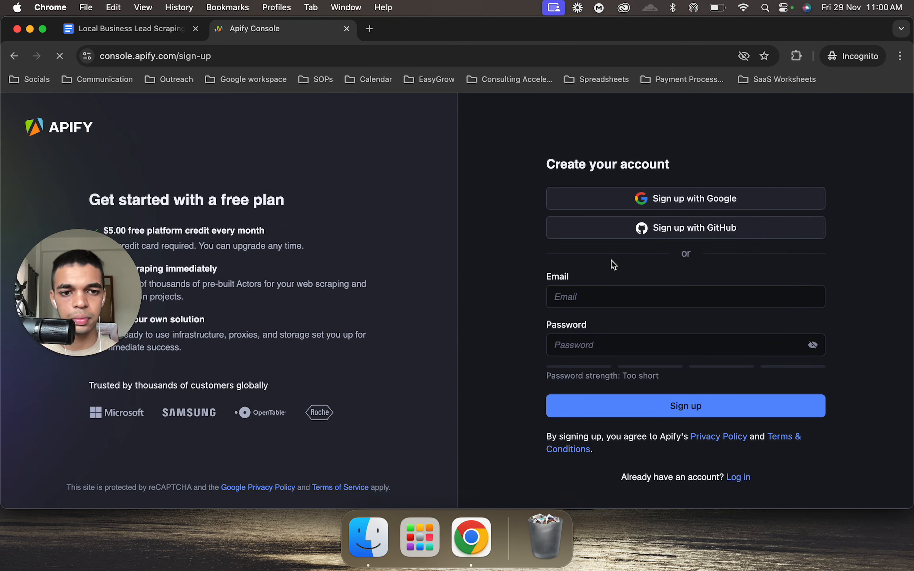
pyautogui.click(646, 200)
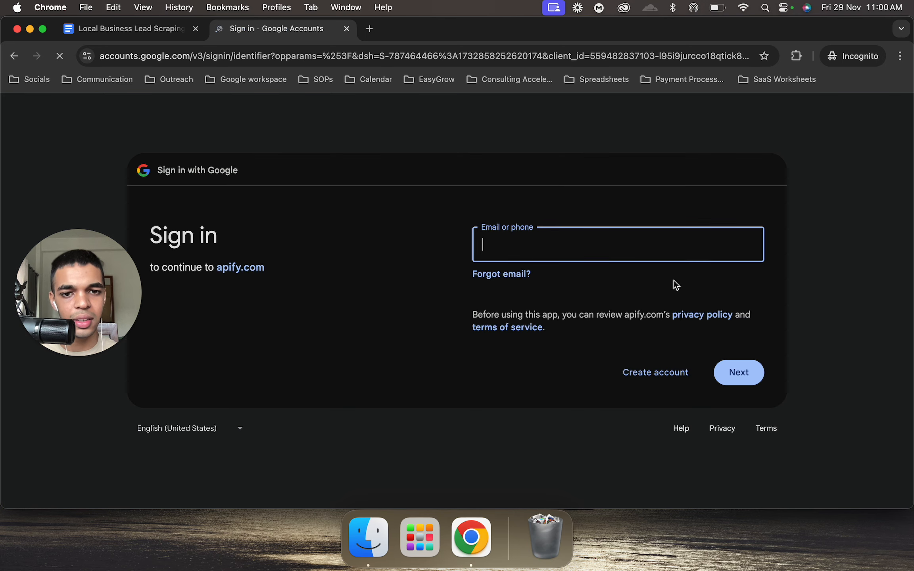
pyautogui.click(594, 251)
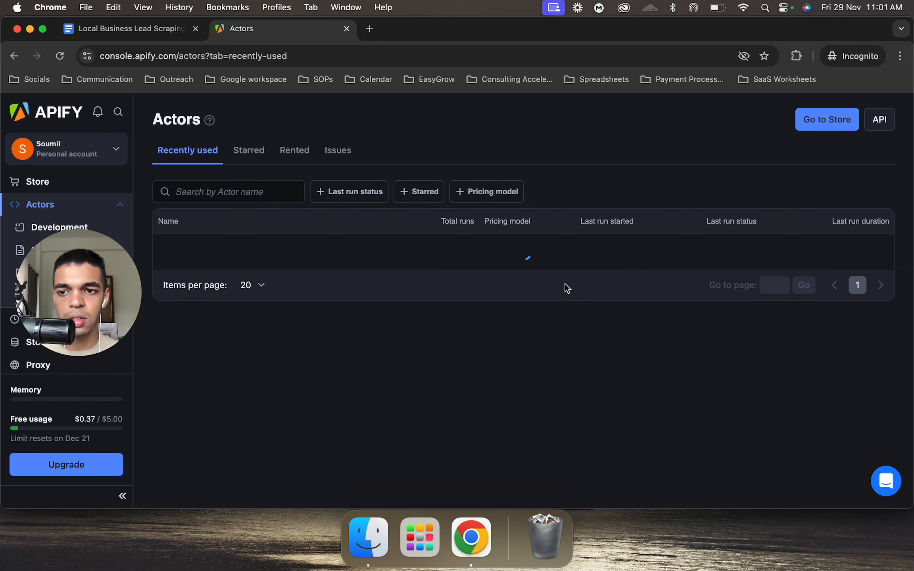
pyautogui.moveTo(66, 299); pyautogui.dragTo(504, 331)
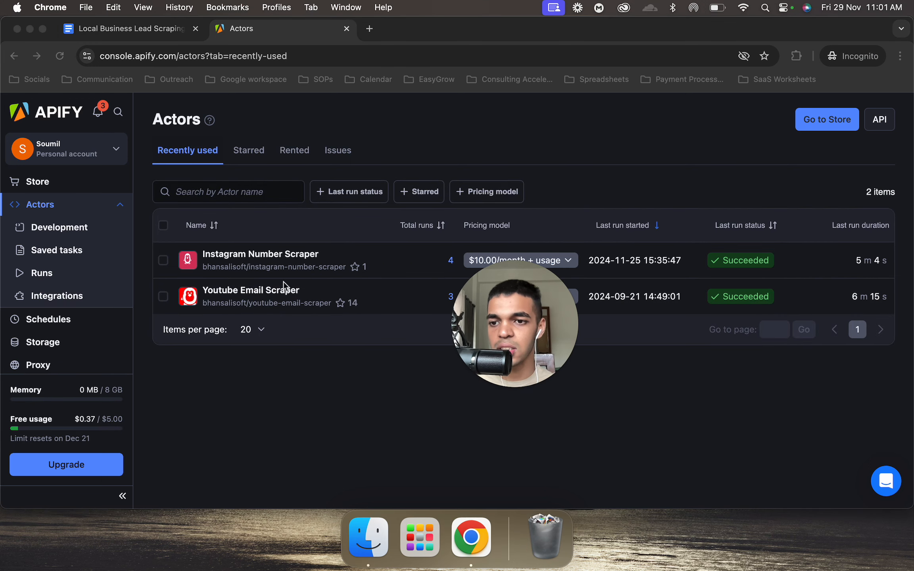
pyautogui.click(319, 117)
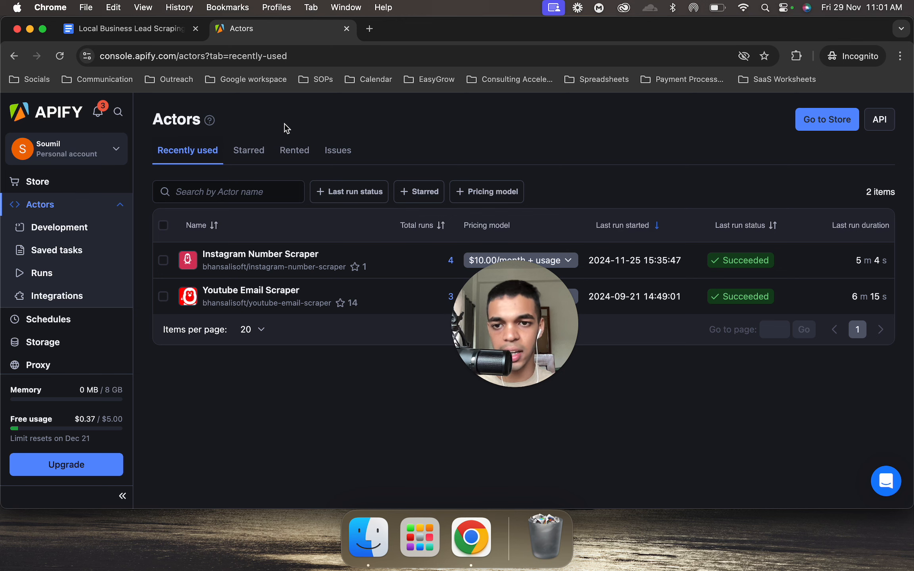
# Return to the SOP document and open the WhatsApp/SMS Scraper linked in its section on contacting leads
pyautogui.click(135, 29)
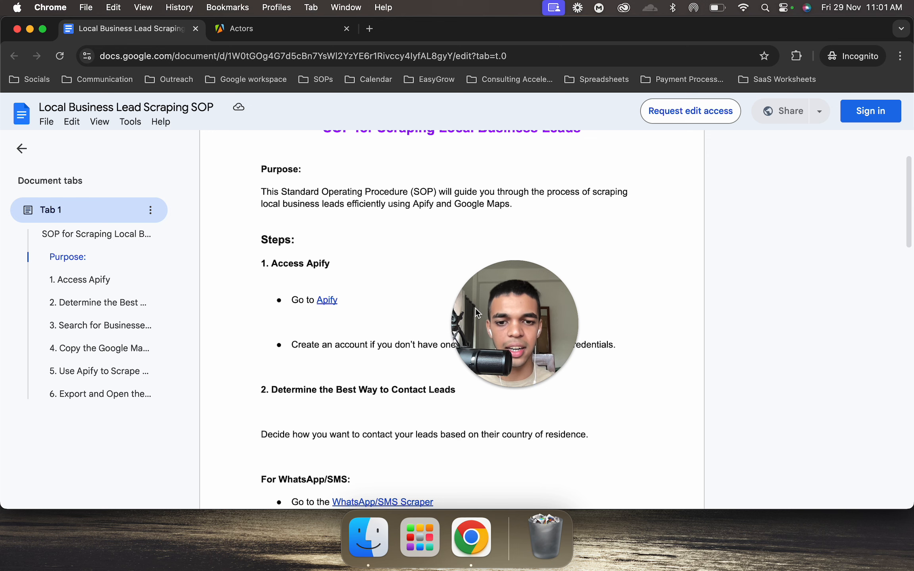
pyautogui.moveTo(476, 309); pyautogui.dragTo(703, 248)
pyautogui.scroll(-2, 527, 319)
pyautogui.scroll(-1, 528, 322)
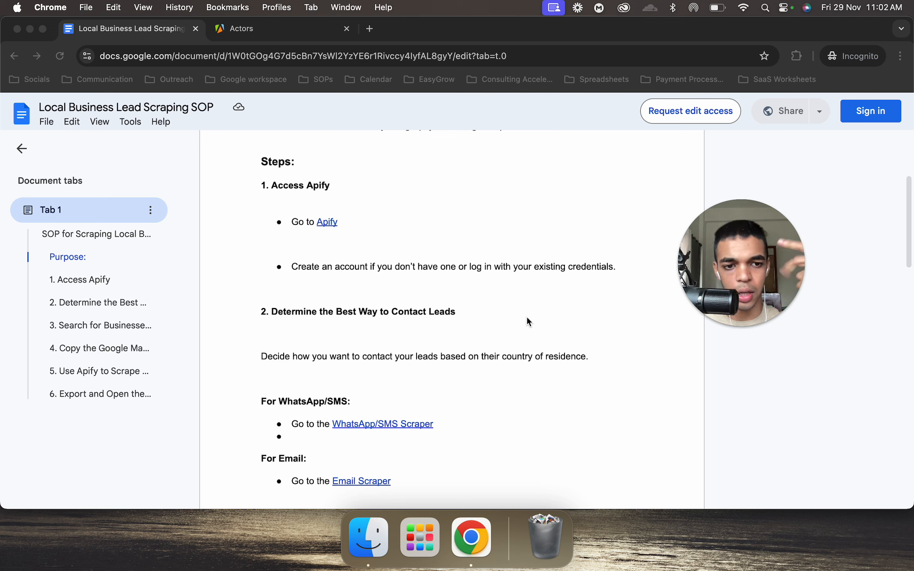
pyautogui.scroll(-3, 527, 318)
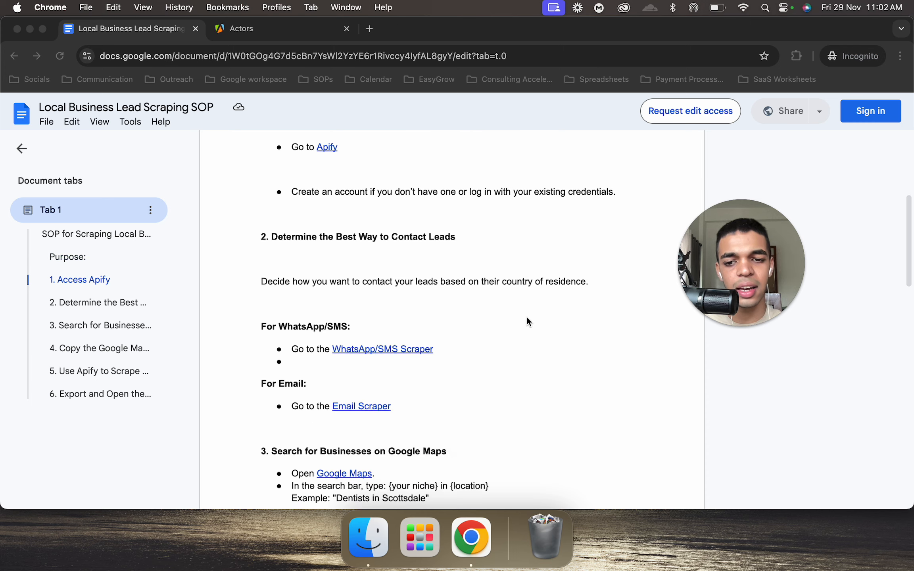
pyautogui.click(287, 327)
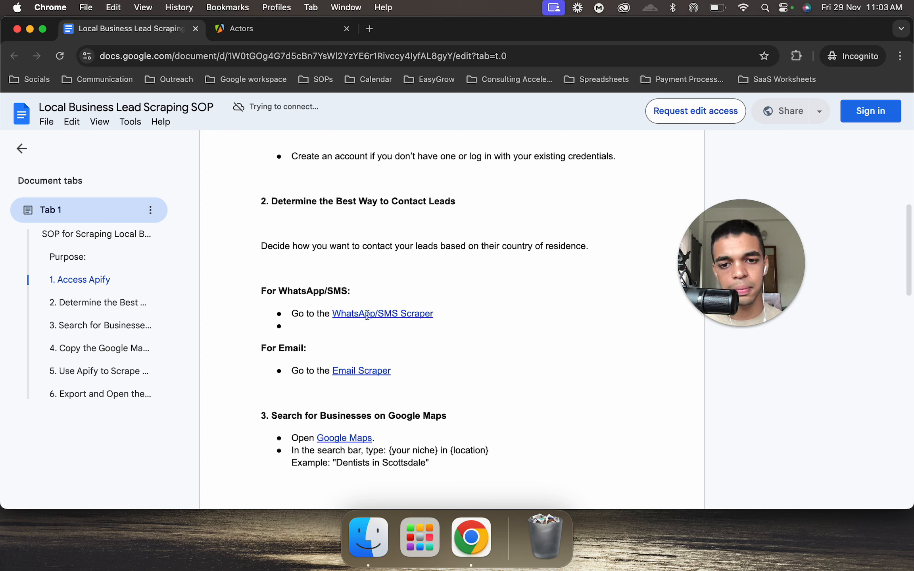
pyautogui.moveTo(368, 316)
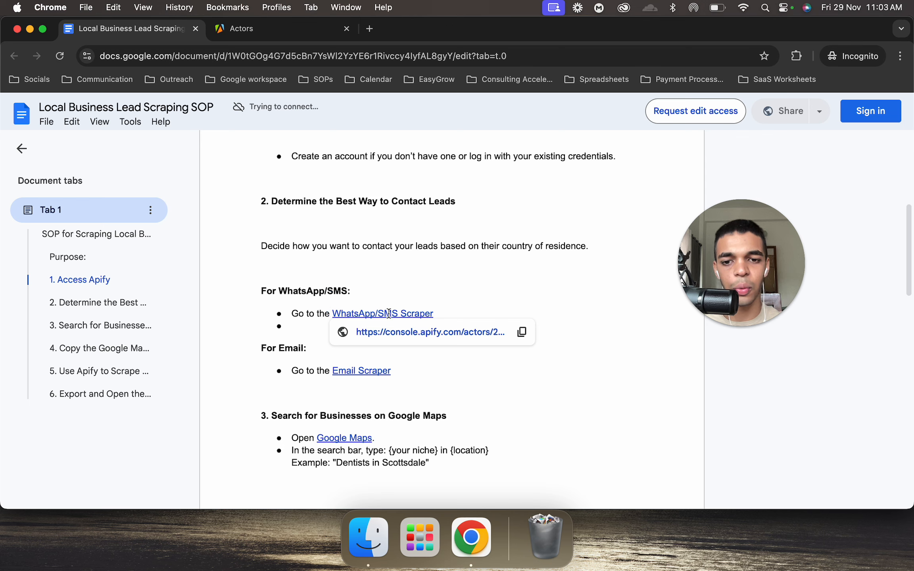
pyautogui.click(427, 338)
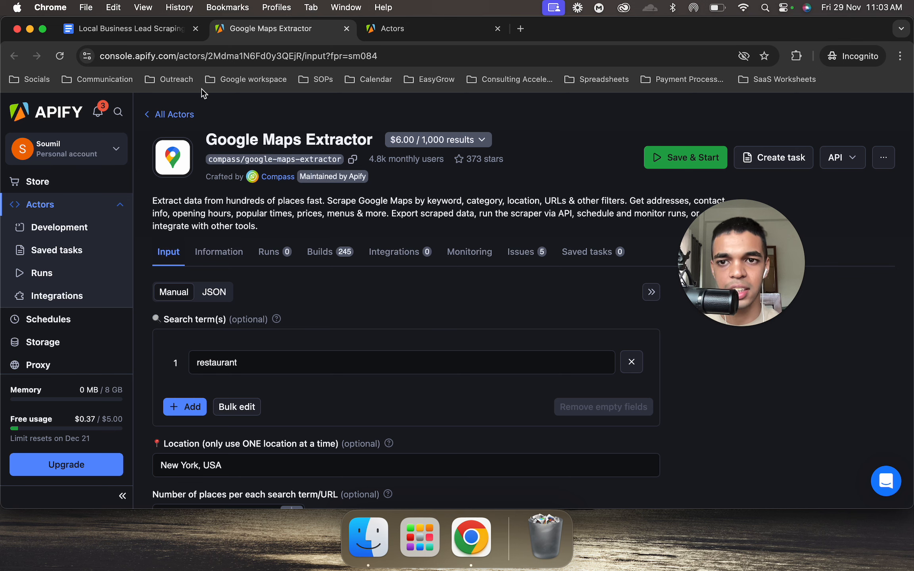
# Go back to the SOP, close the leftover Apify Actors page, and open the Google Maps link from section 3
pyautogui.click(163, 28)
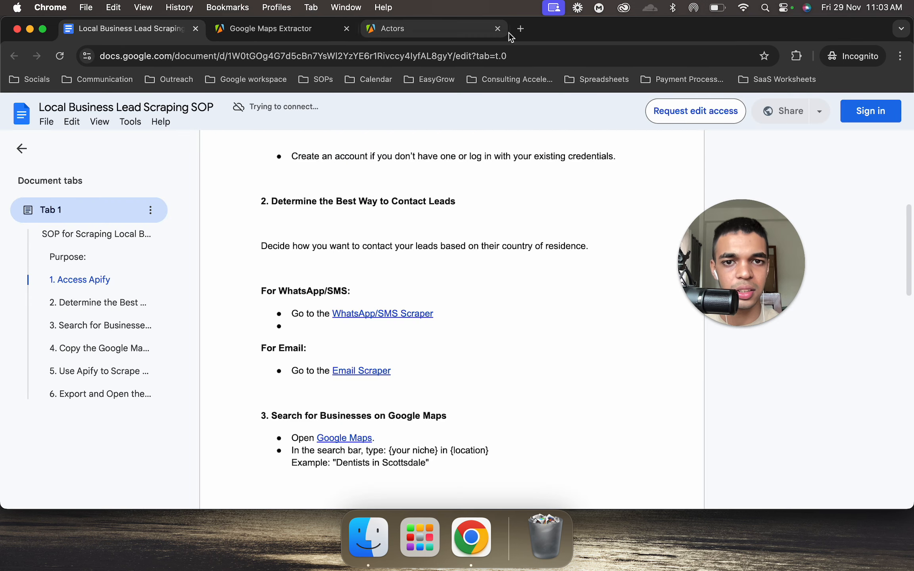
pyautogui.click(499, 28)
pyautogui.scroll(-5, 459, 278)
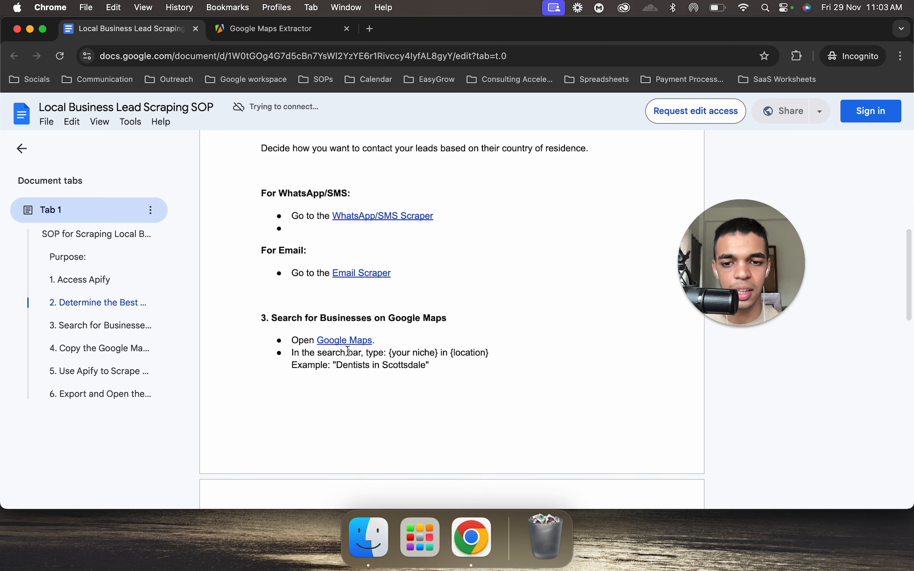
pyautogui.click(350, 342)
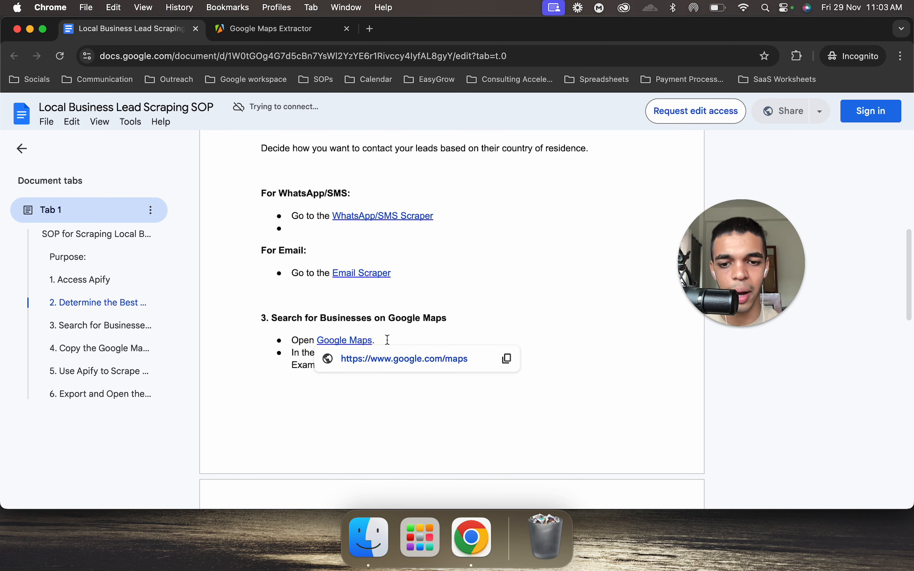
pyautogui.click(405, 360)
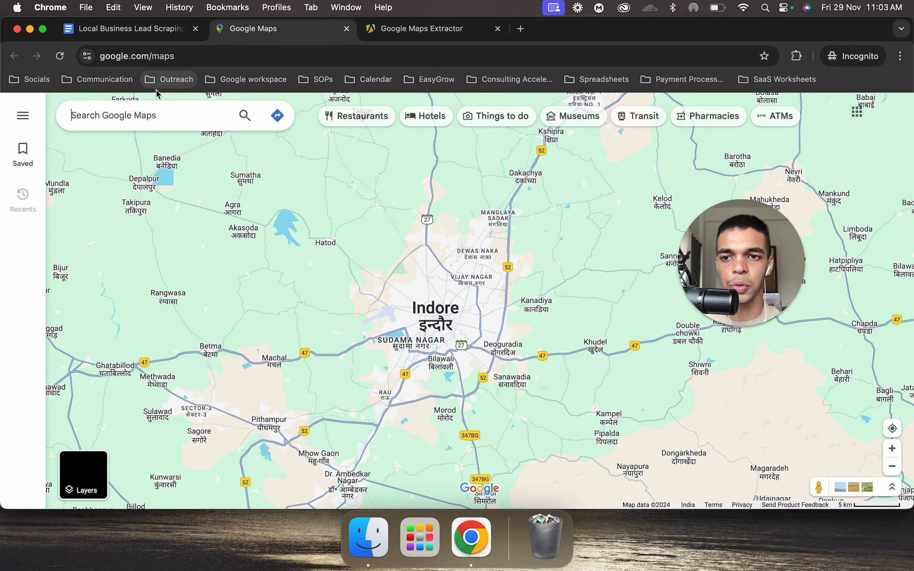
# Check the SOP's search format of niche plus location, and search Google Maps for "doctors in delhi"
pyautogui.click(137, 31)
pyautogui.scroll(-2, 417, 329)
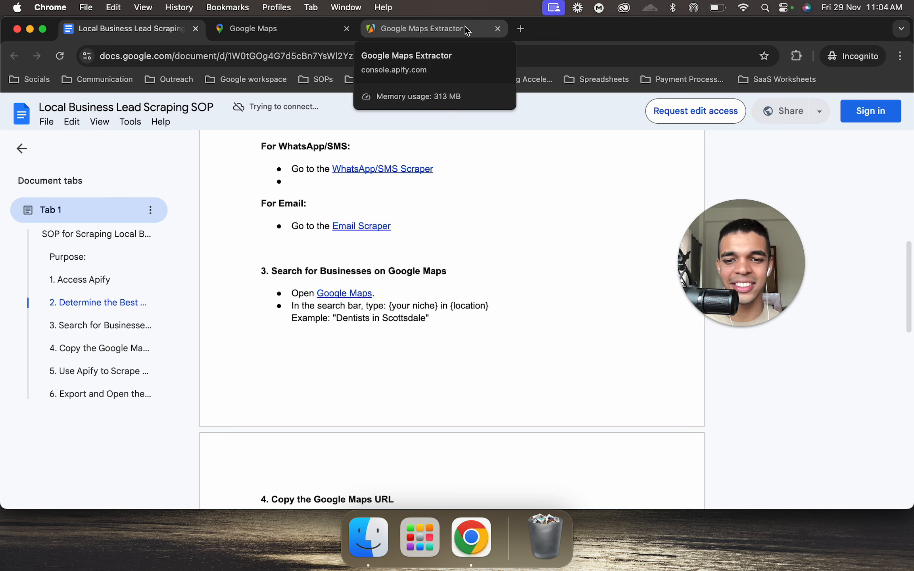
pyautogui.click(261, 35)
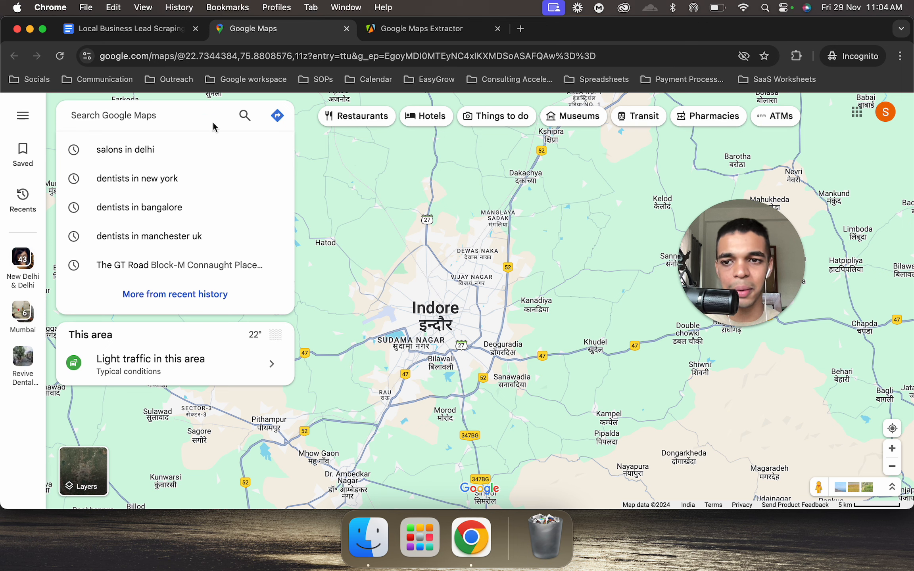
pyautogui.write('doct')
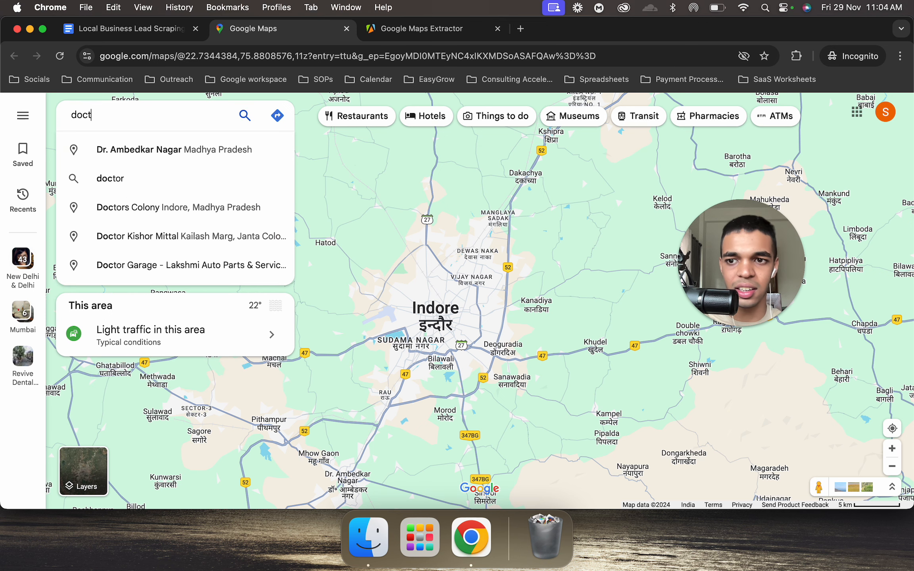
pyautogui.write('ors in de')
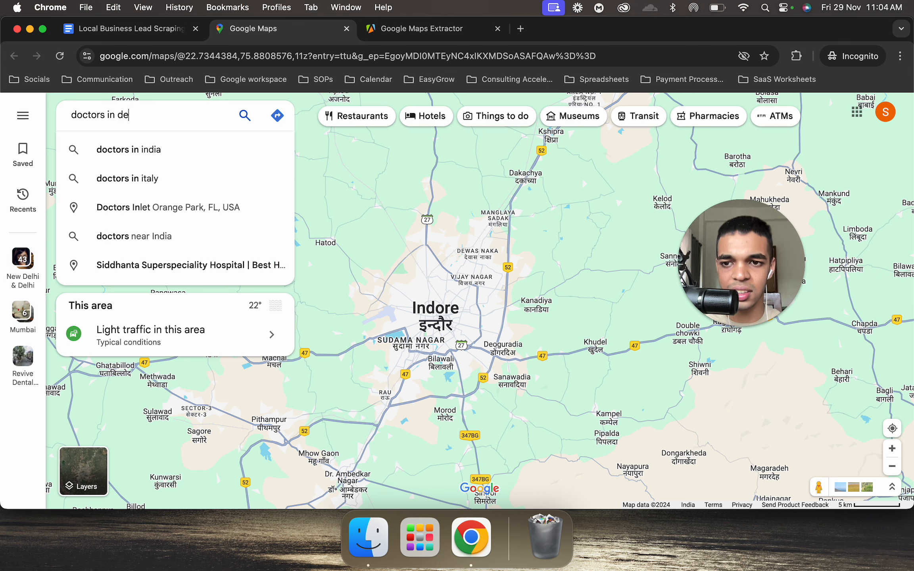
pyautogui.write('lh')
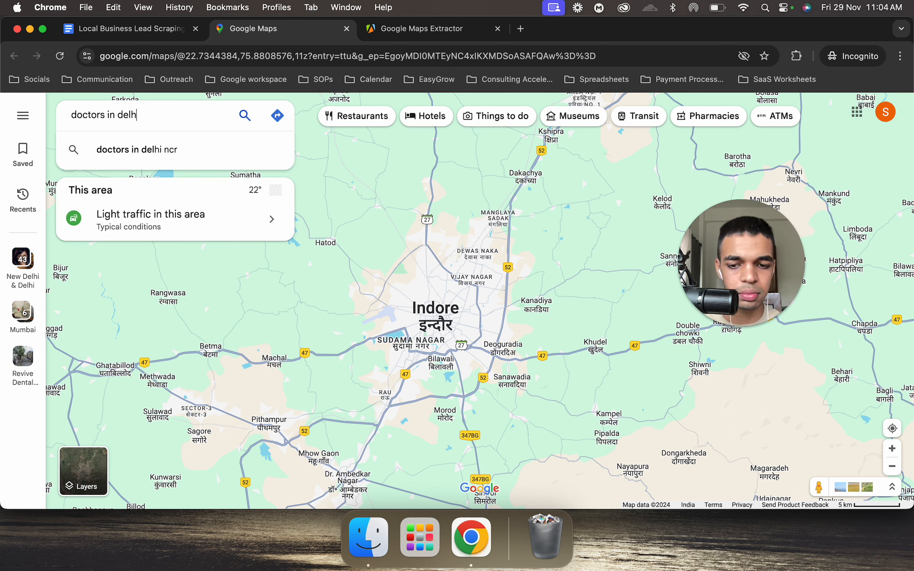
pyautogui.write('i')
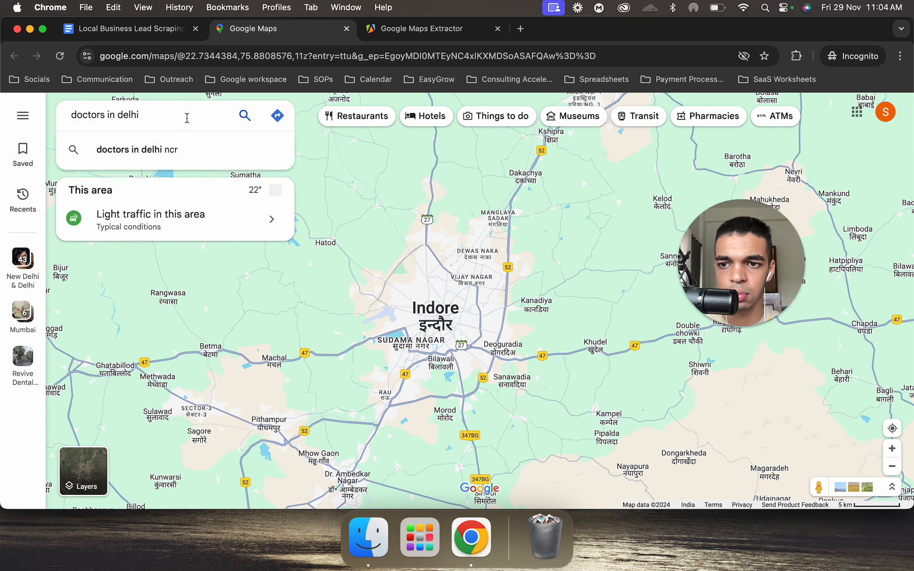
pyautogui.press('Return')
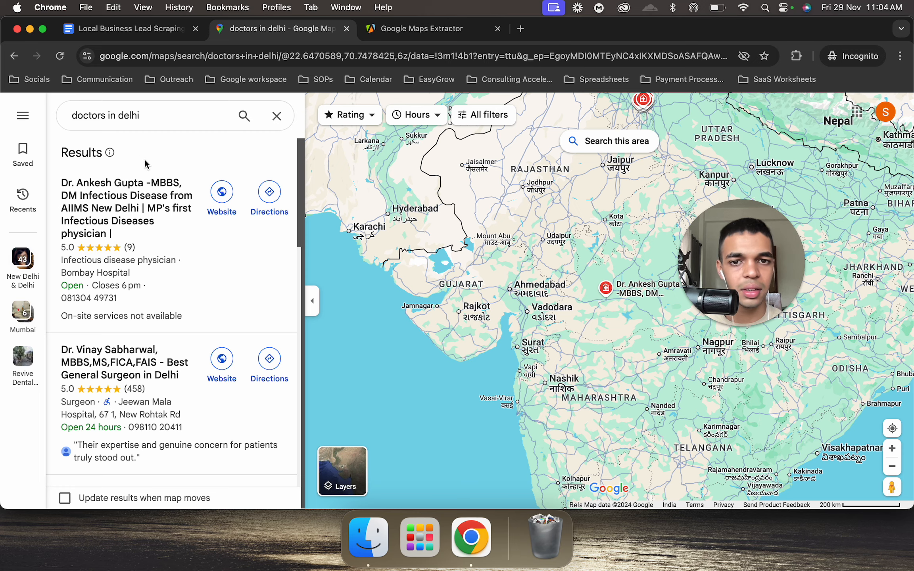
# Browse the Delhi results, refine the Google Maps search to "doctors in New Delhi, Delhi", and copy the URL of the results page
pyautogui.scroll(-20, 151, 199)
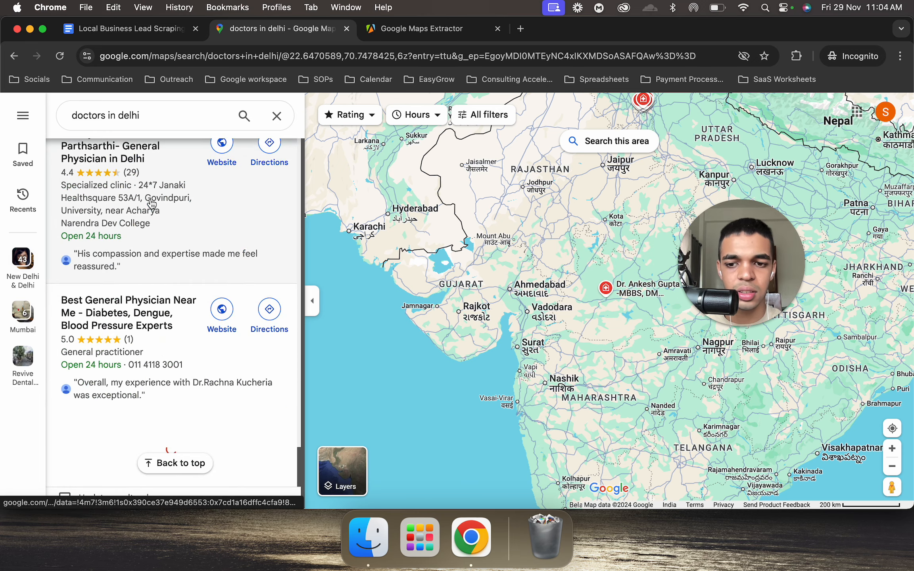
pyautogui.scroll(-15, 151, 204)
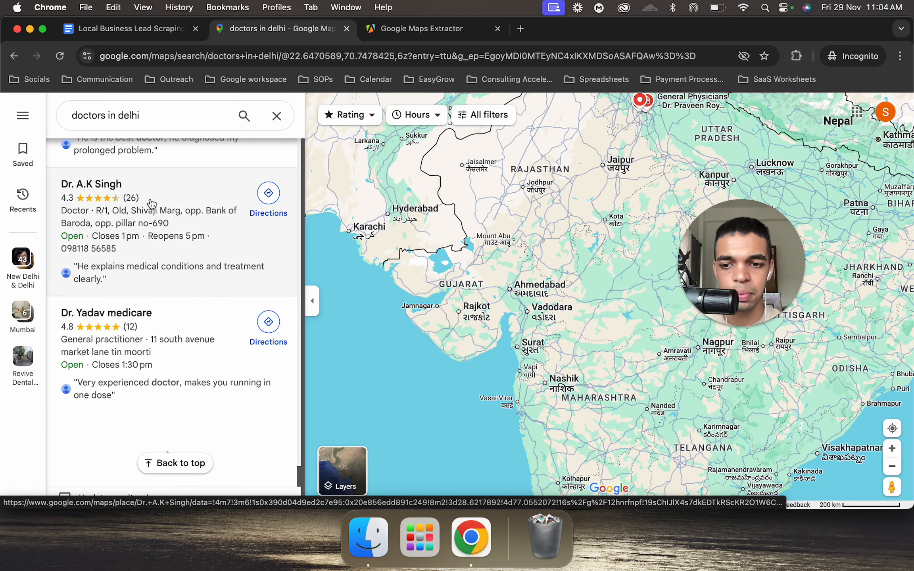
pyautogui.scroll(1, 152, 204)
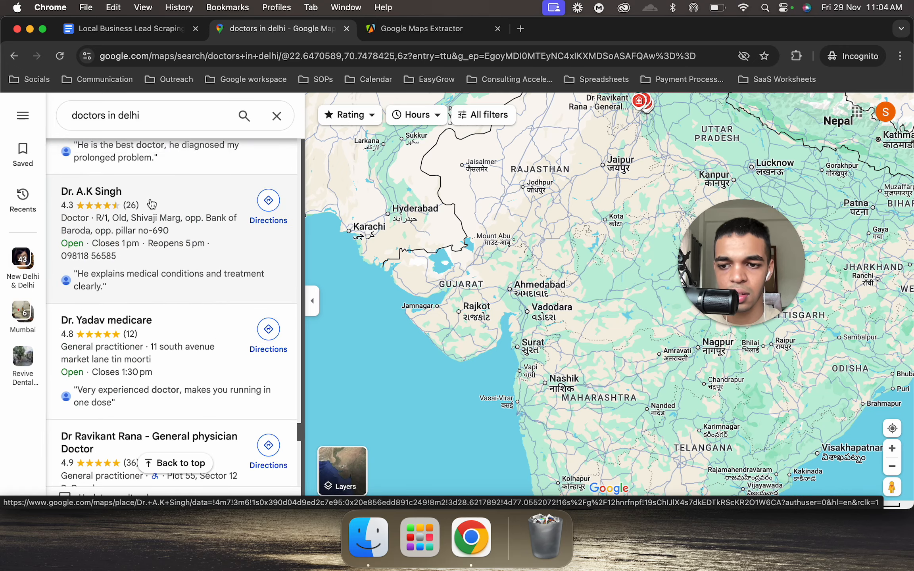
pyautogui.scroll(20, 152, 204)
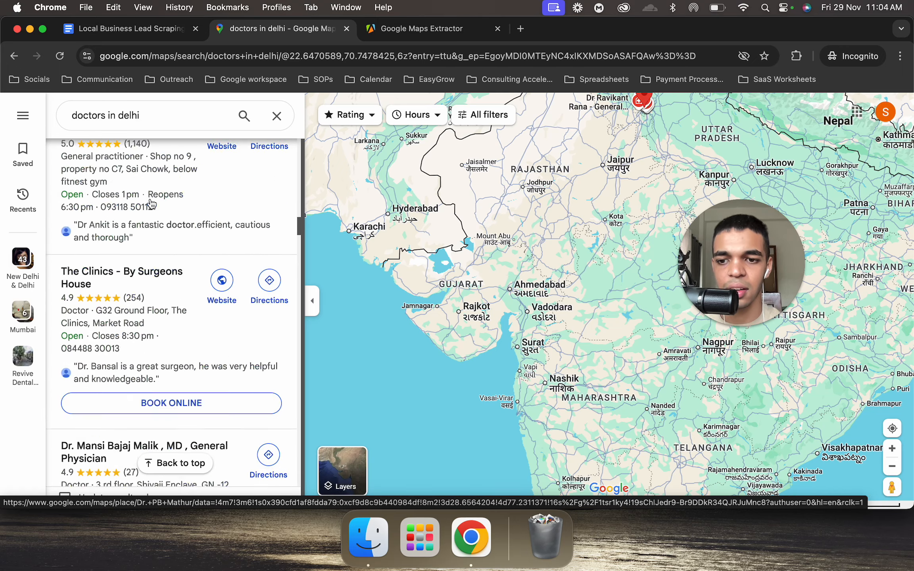
pyautogui.click(122, 117)
pyautogui.write('new')
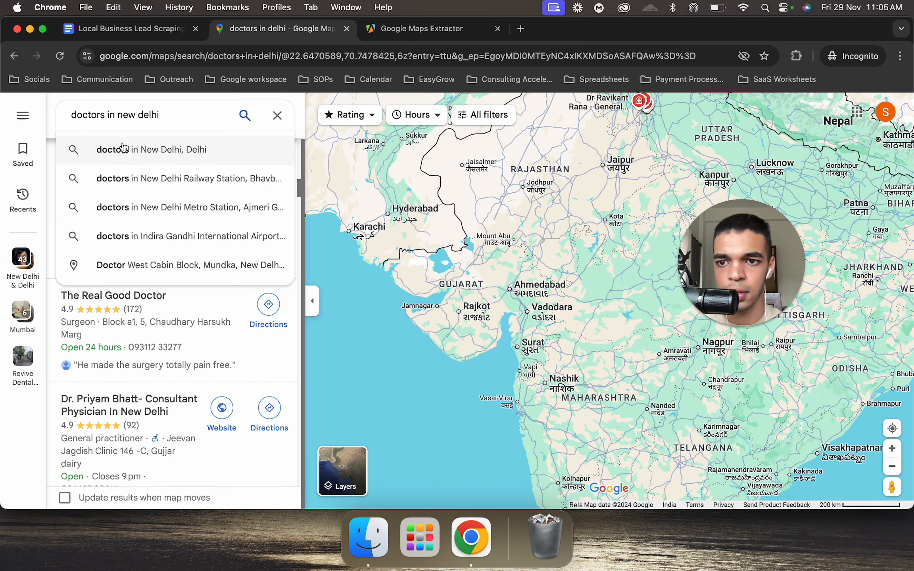
pyautogui.click(123, 150)
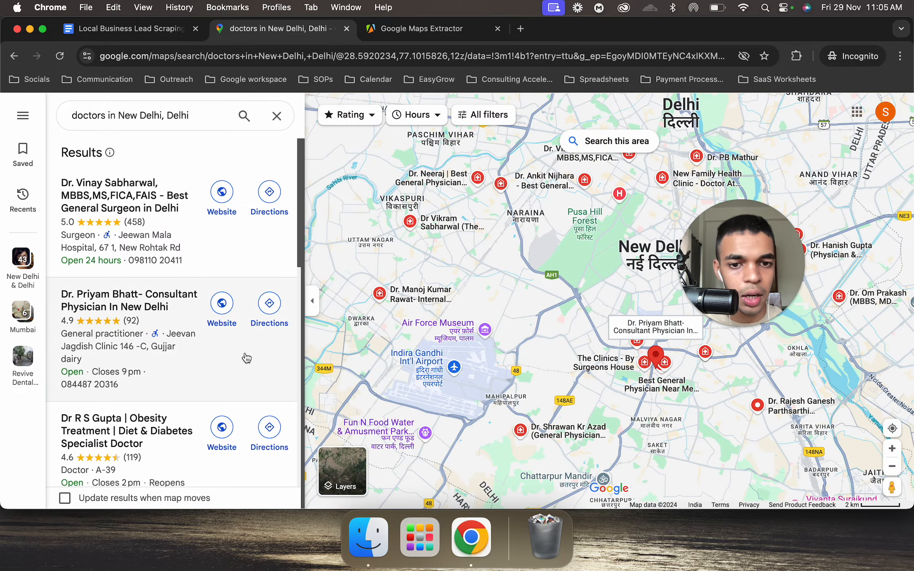
pyautogui.scroll(-15, 246, 358)
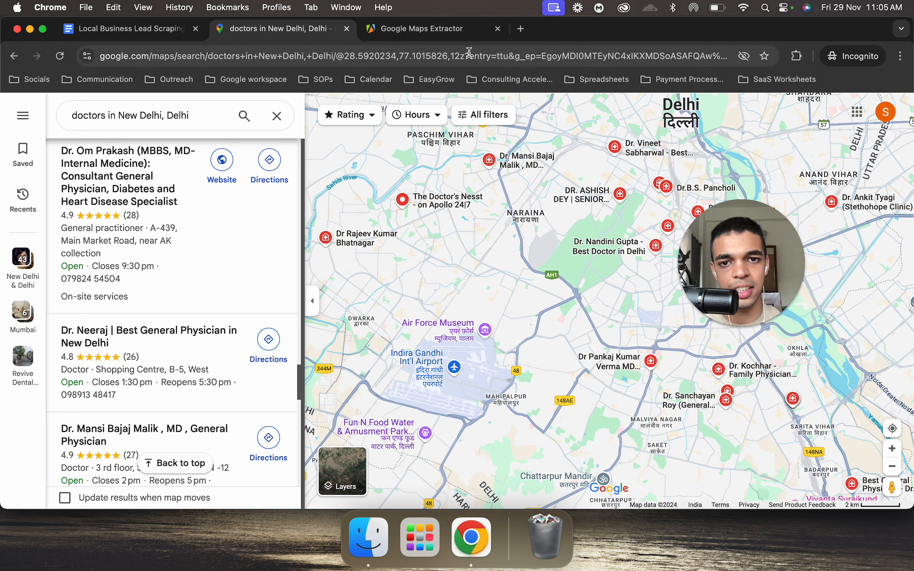
pyautogui.click(468, 53)
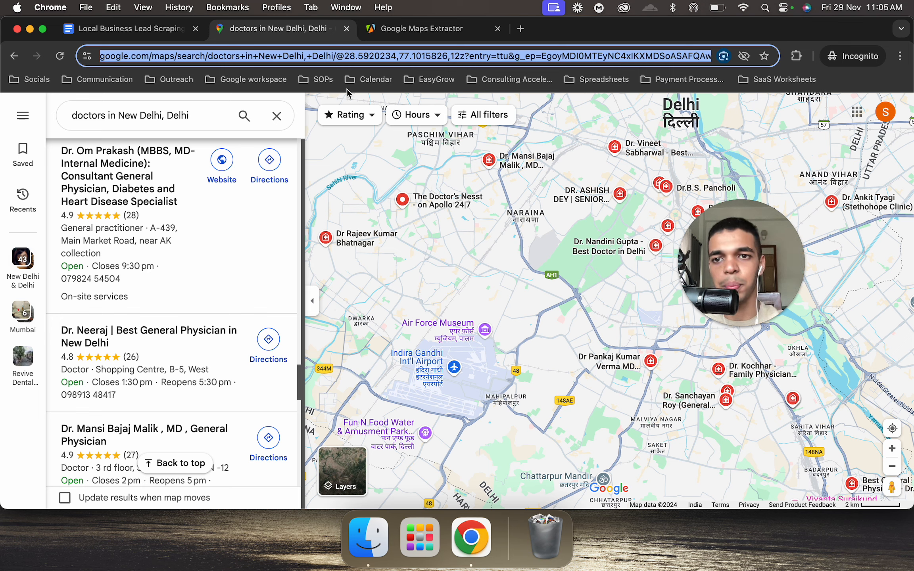
# Return to the SOP, reopen the WhatsApp/SMS Scraper linked in section 2, and close the old Google Maps Extractor page
pyautogui.click(169, 29)
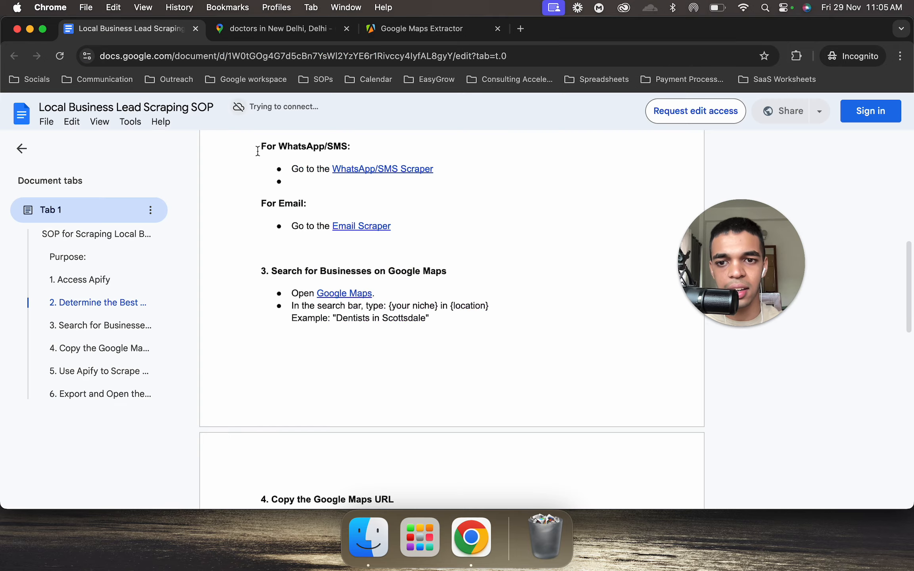
pyautogui.scroll(5, 388, 324)
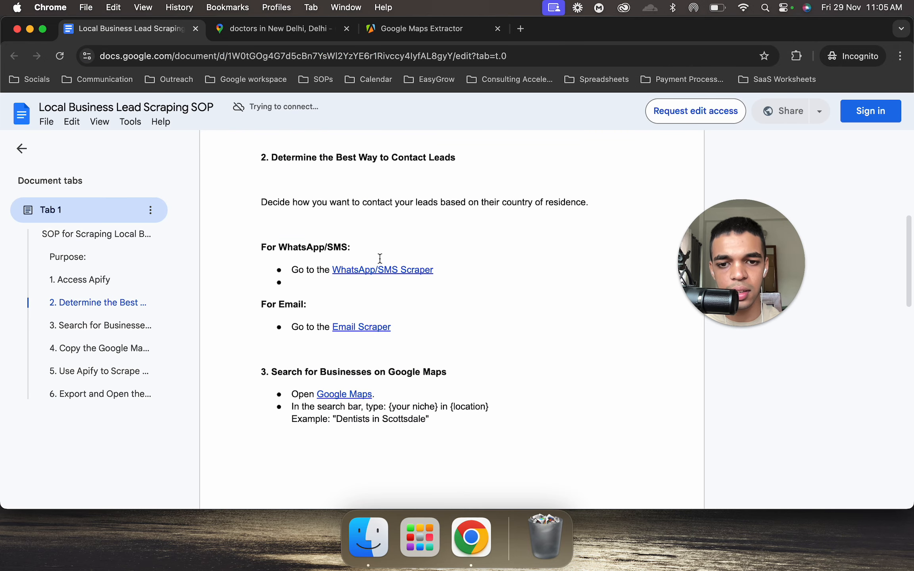
pyautogui.click(380, 270)
pyautogui.click(409, 292)
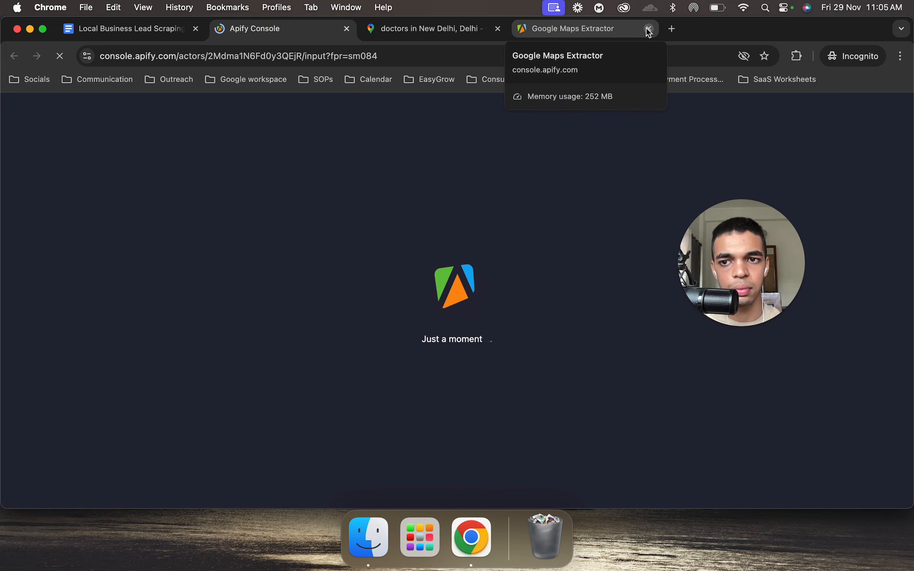
pyautogui.click(648, 29)
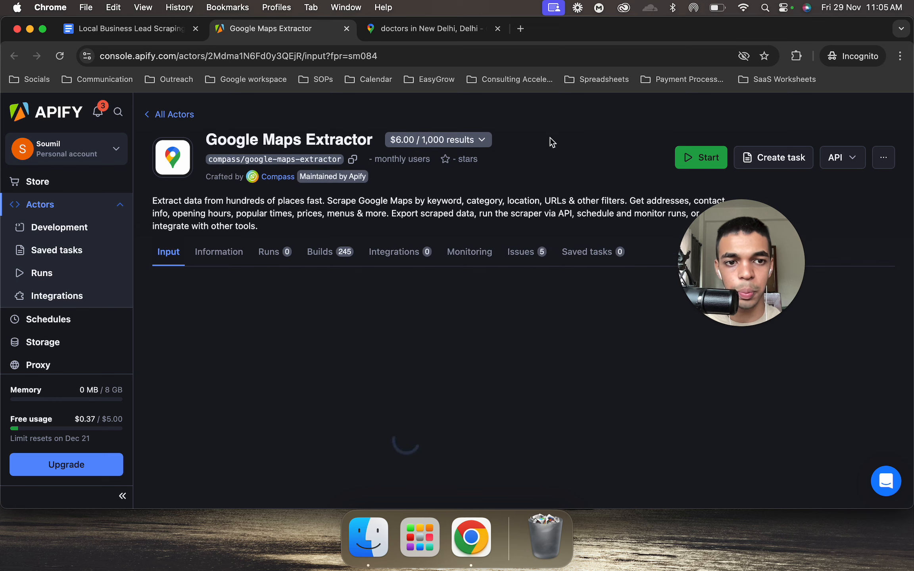
# Remove the "restaurant" search term from the Google Maps Extractor's input so that no search terms are left
pyautogui.scroll(-5, 457, 307)
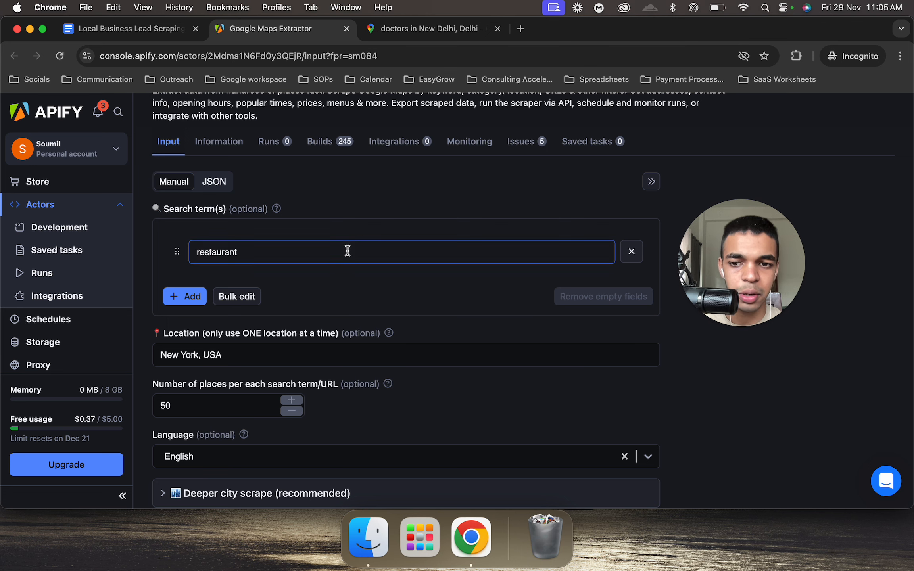
pyautogui.click(347, 251)
pyautogui.press('super+a')
pyautogui.press('BackSpace')
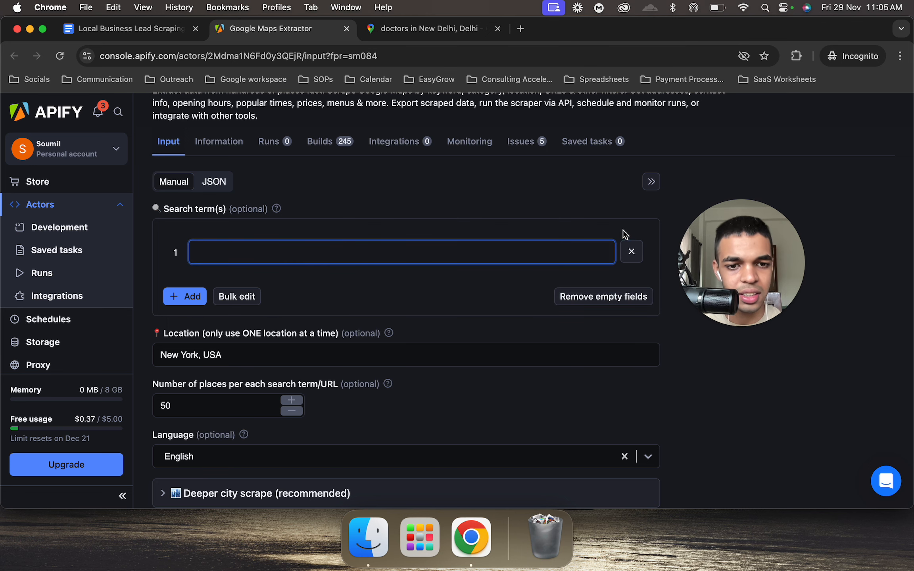
pyautogui.click(632, 251)
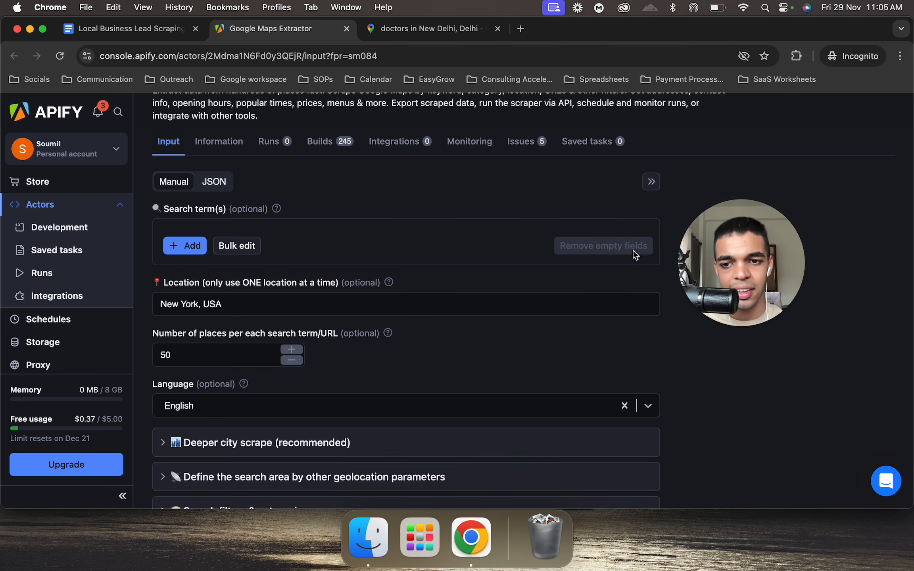
# Clear the extractor's location and its number of places per search term/URL
pyautogui.click(414, 300)
pyautogui.press('super+a')
pyautogui.press('BackSpace')
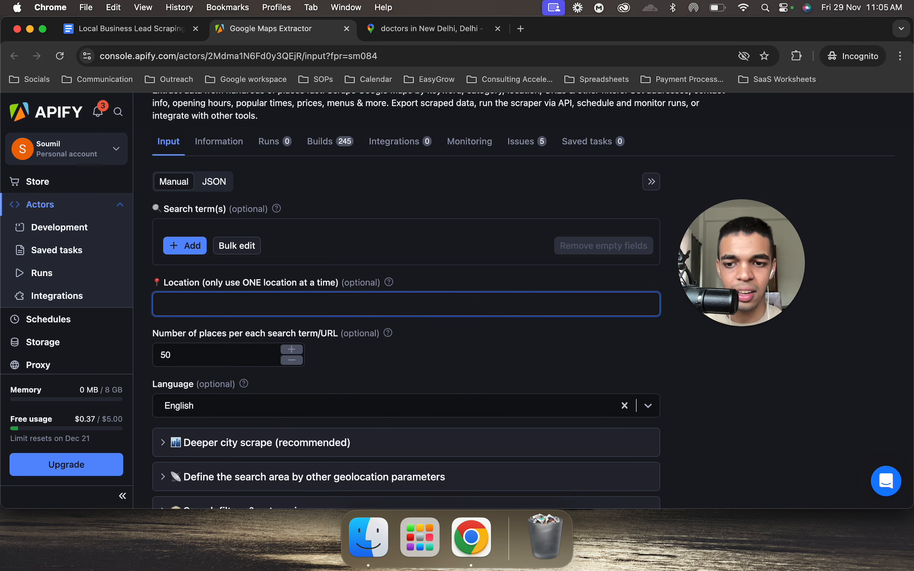
pyautogui.scroll(-1, 351, 282)
pyautogui.click(229, 325)
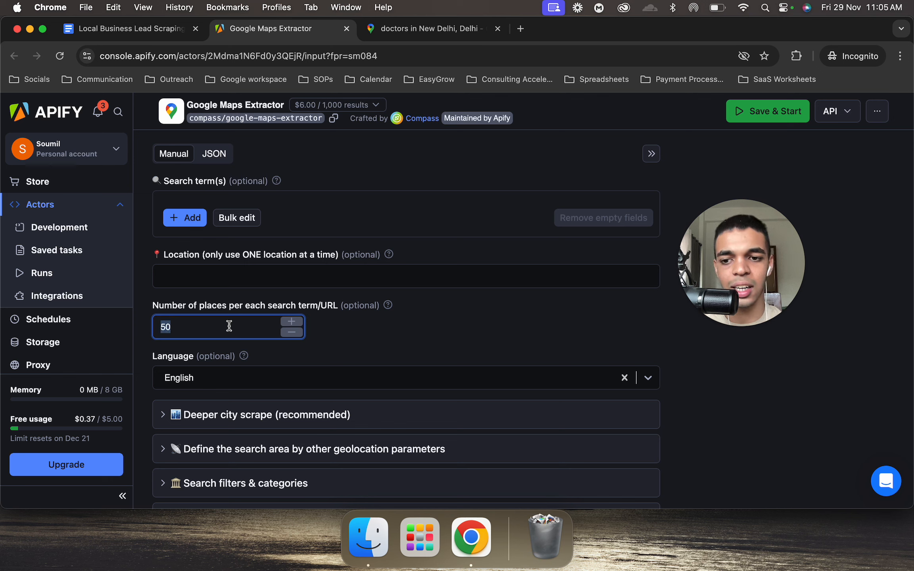
pyautogui.press('BackSpace')
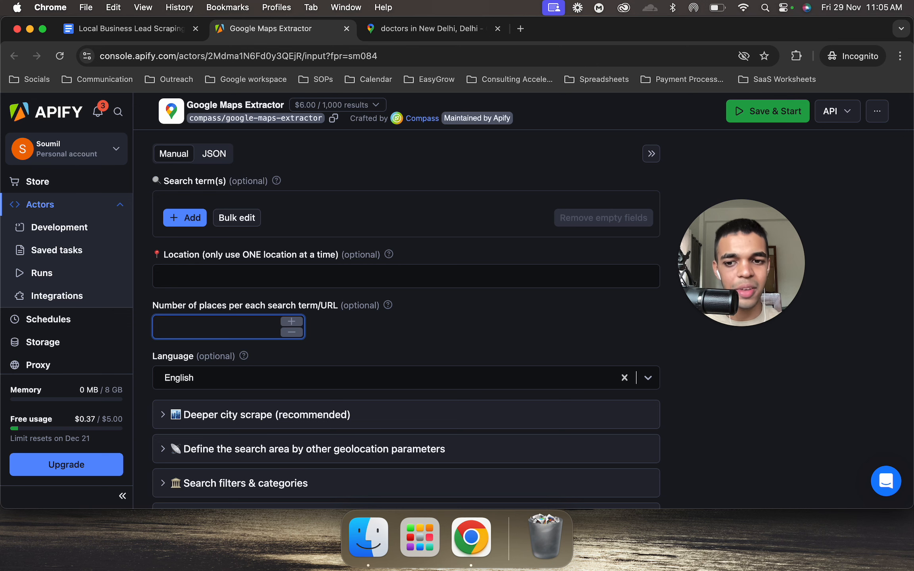
# Use a Google Maps URL instead of search terms, adding the copied "doctors in New Delhi, Delhi" search link as a start URL
pyautogui.scroll(-5, 406, 318)
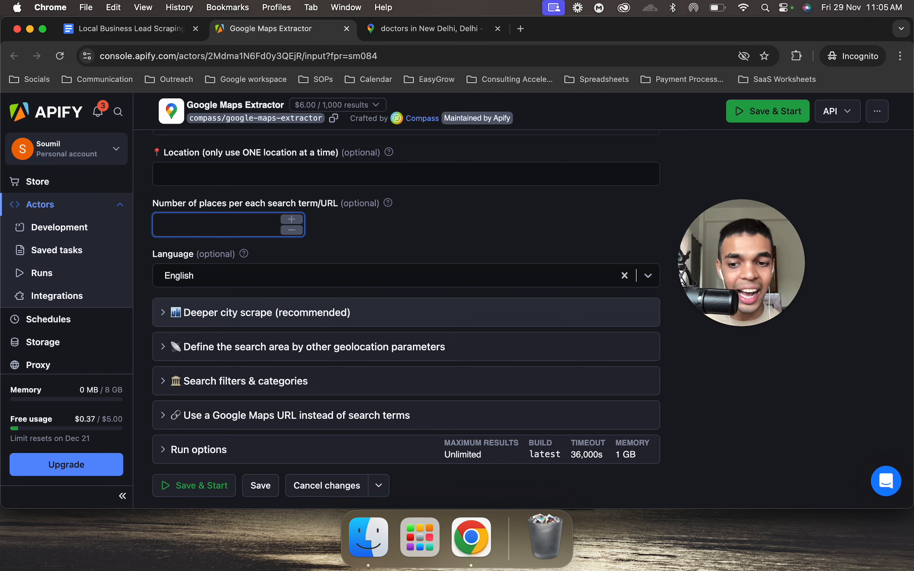
pyautogui.scroll(-3, 148, 348)
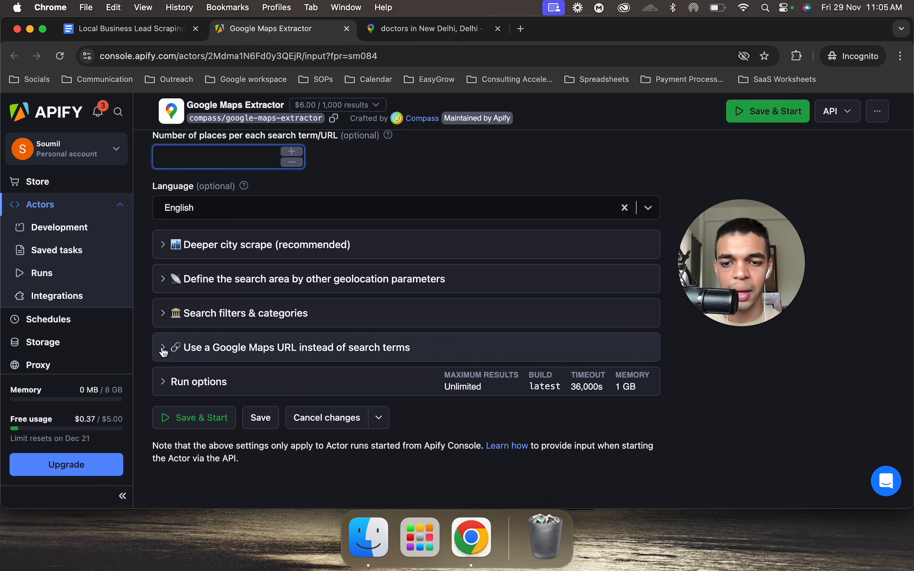
pyautogui.click(161, 349)
pyautogui.scroll(-2, 180, 354)
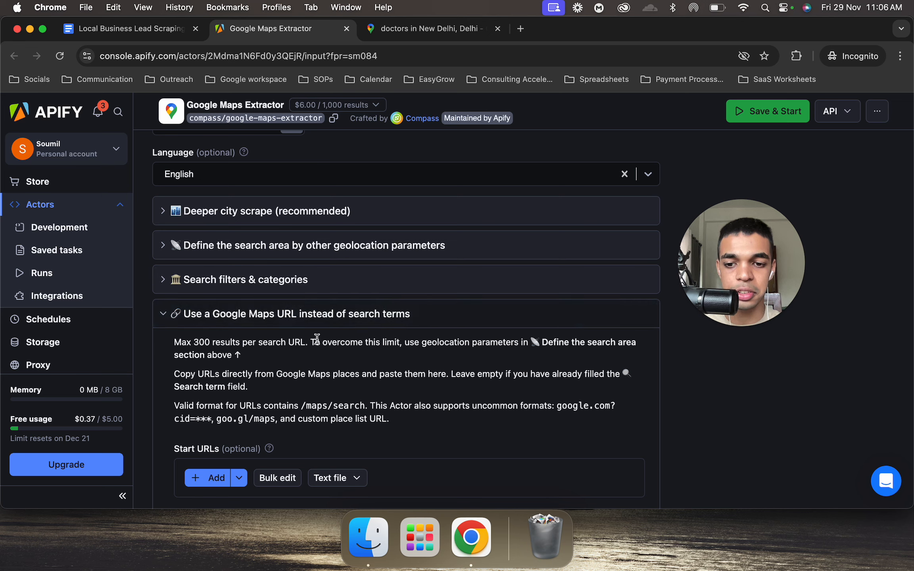
pyautogui.scroll(-5, 354, 303)
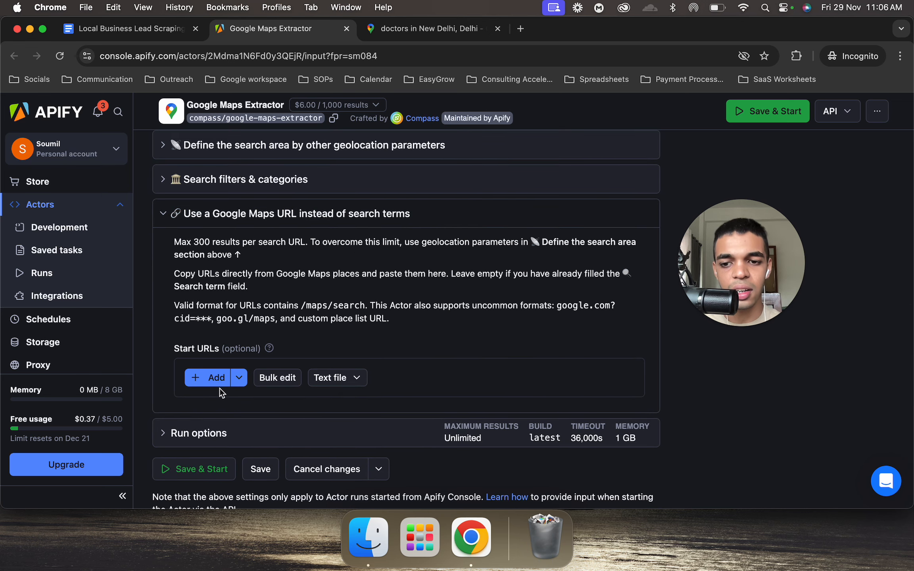
pyautogui.click(207, 379)
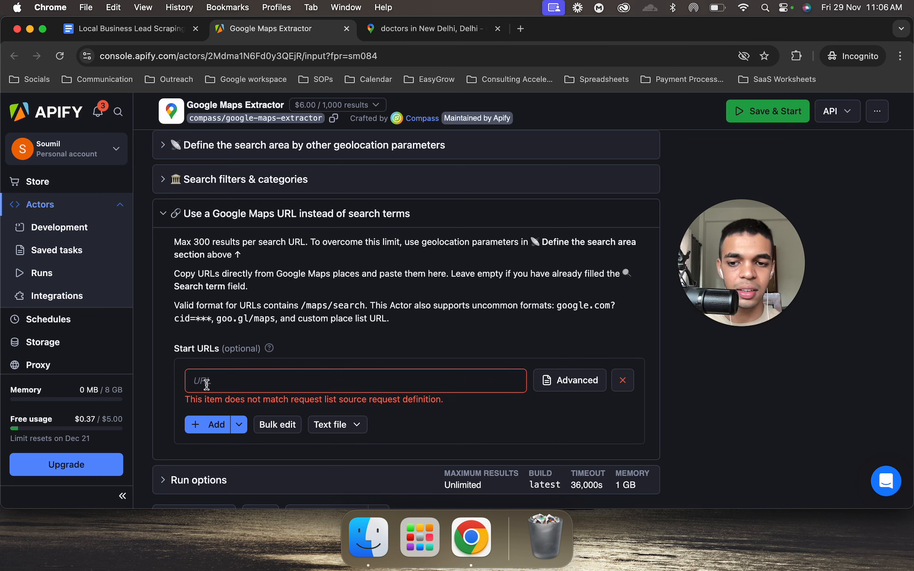
pyautogui.press('super+v')
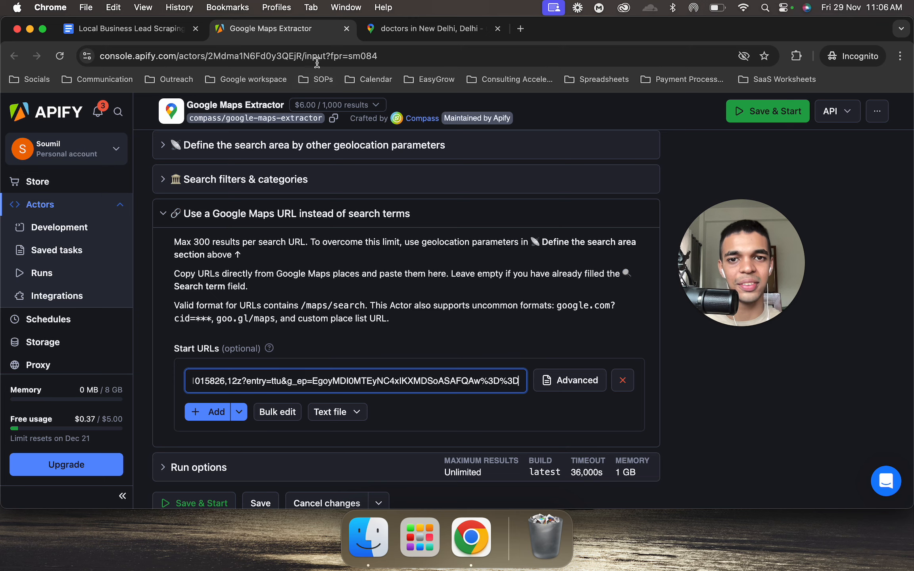
pyautogui.click(423, 38)
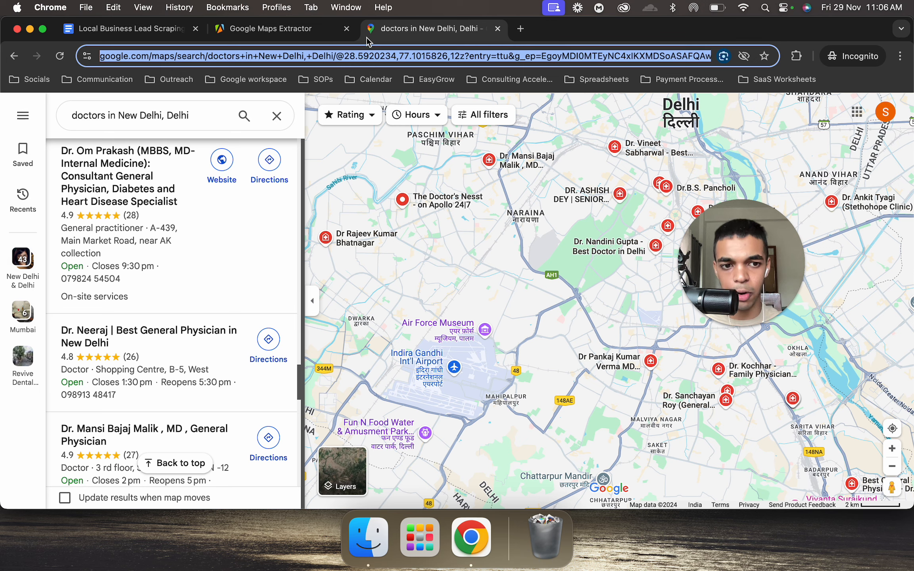
pyautogui.click(308, 31)
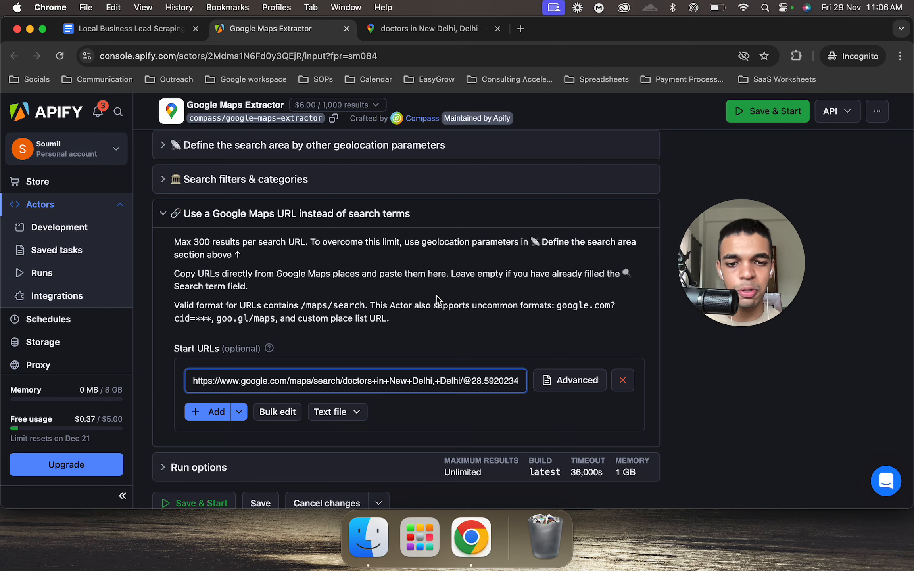
# Save the input, start the Google Maps Extractor run, and dismiss the notification about it
pyautogui.scroll(-1, 436, 295)
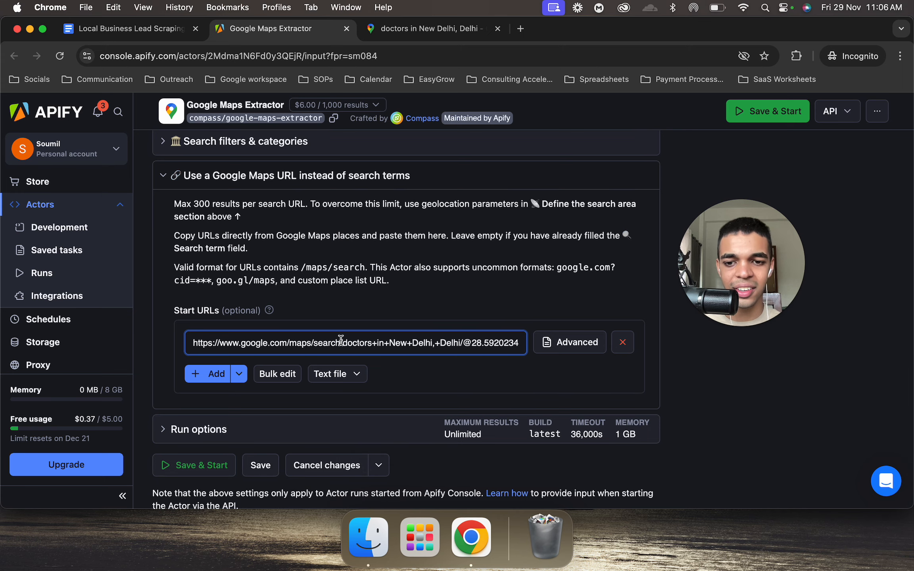
pyautogui.scroll(-1, 530, 342)
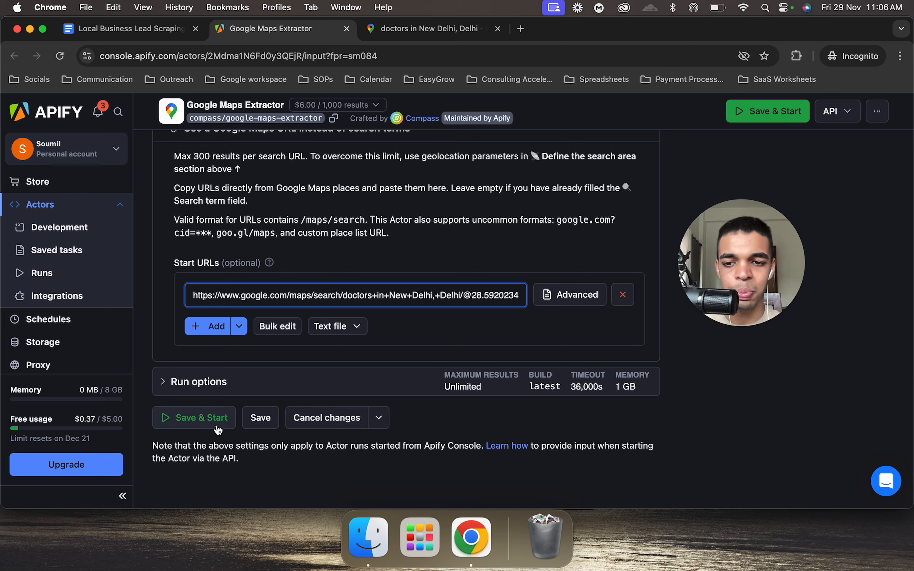
pyautogui.click(218, 428)
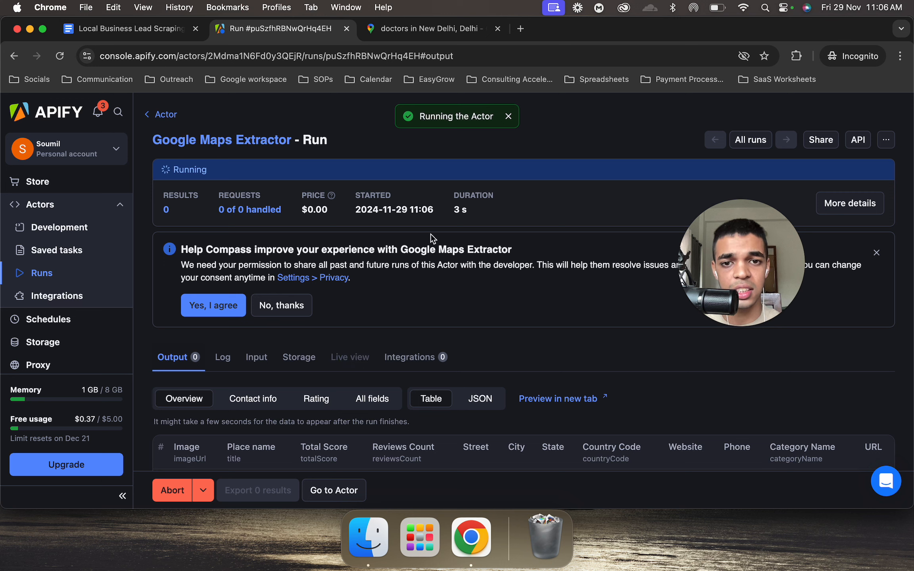
pyautogui.click(508, 117)
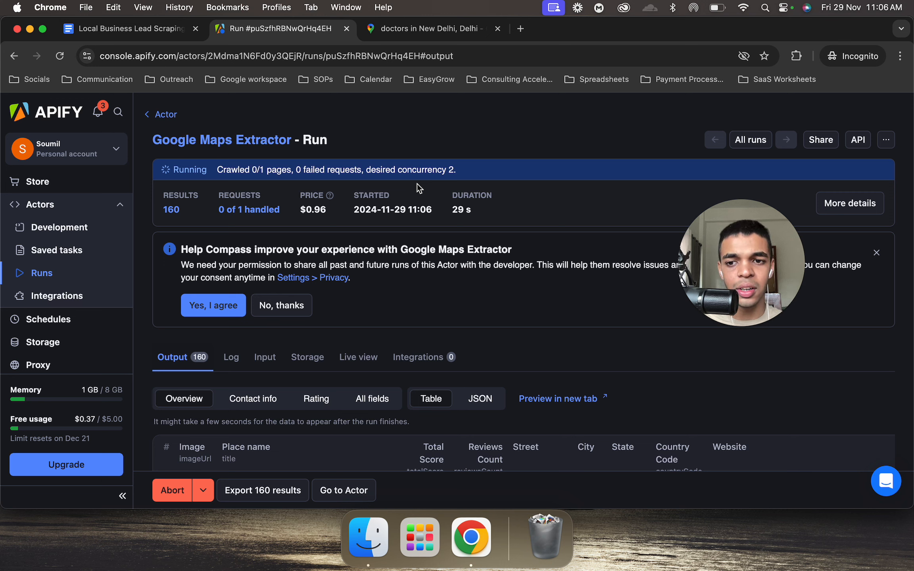
# Abort the extractor run and look through the scraped doctors in the output table
pyautogui.click(172, 490)
pyautogui.scroll(-20, 448, 335)
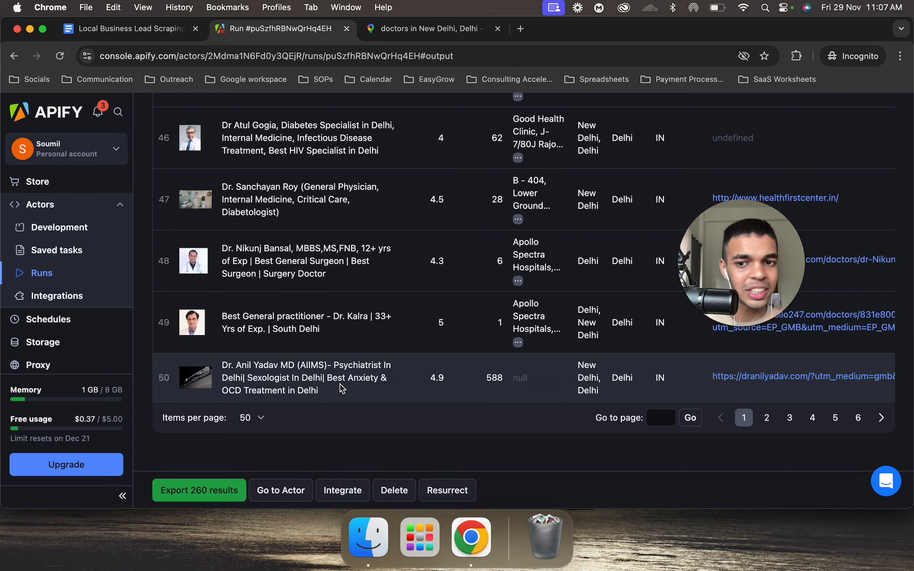
pyautogui.scroll(20, 340, 383)
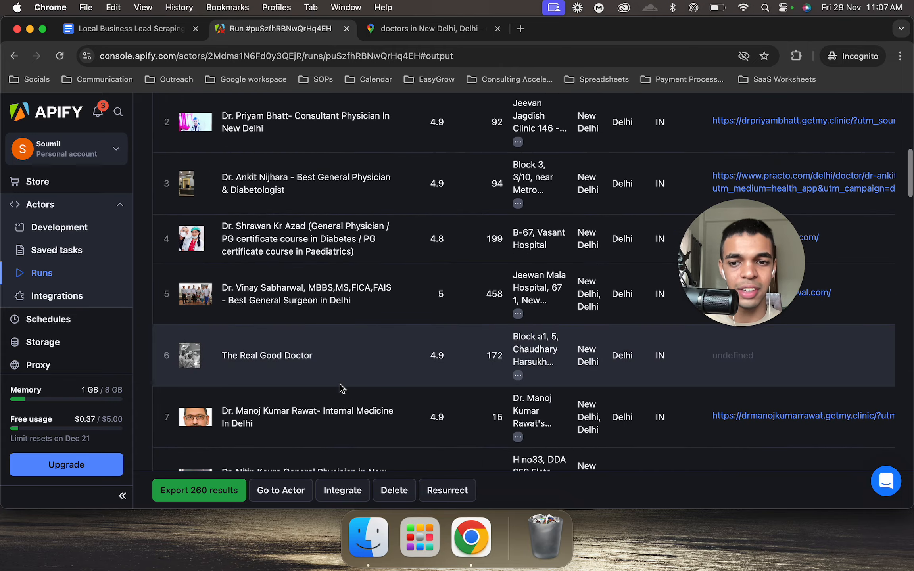
pyautogui.scroll(-20, 340, 384)
pyautogui.scroll(20, 340, 383)
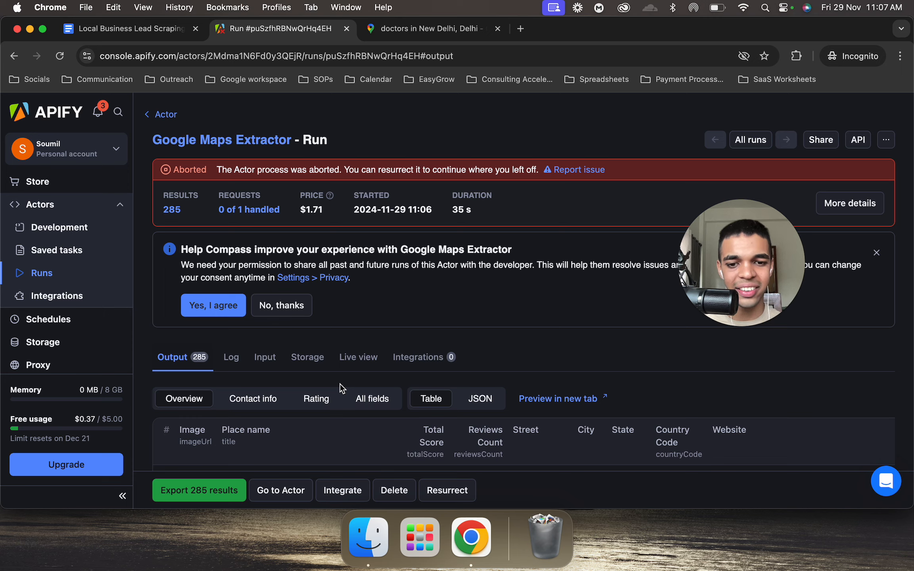
pyautogui.scroll(-2, 342, 389)
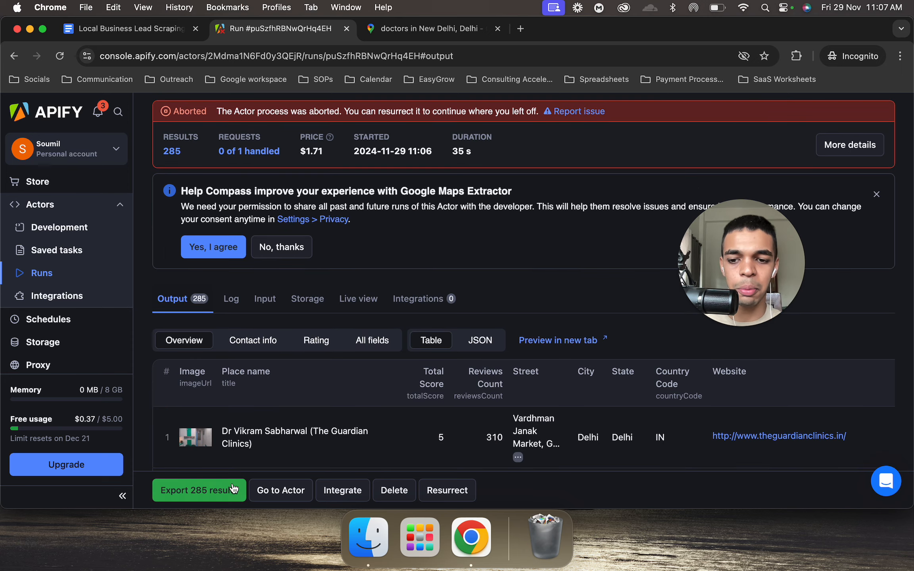
pyautogui.scroll(-20, 279, 356)
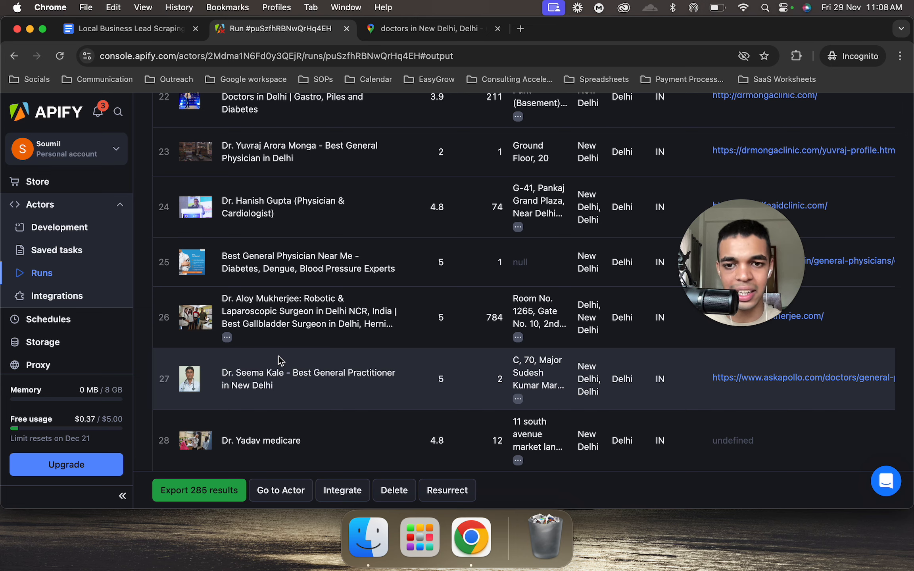
# Export the scraped doctors dataset with all fields in CSV format, request its download, and close the export dialog
pyautogui.scroll(-20, 278, 357)
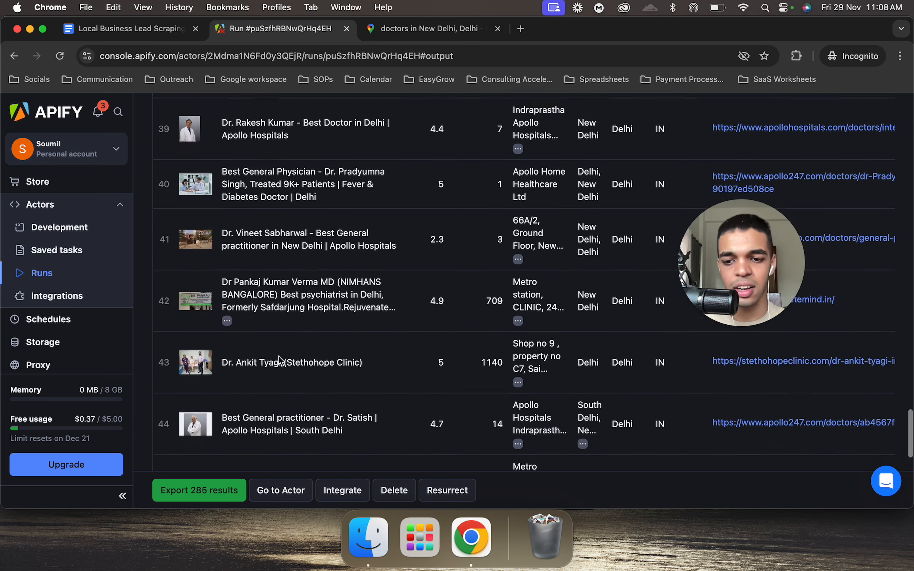
pyautogui.scroll(-8, 279, 356)
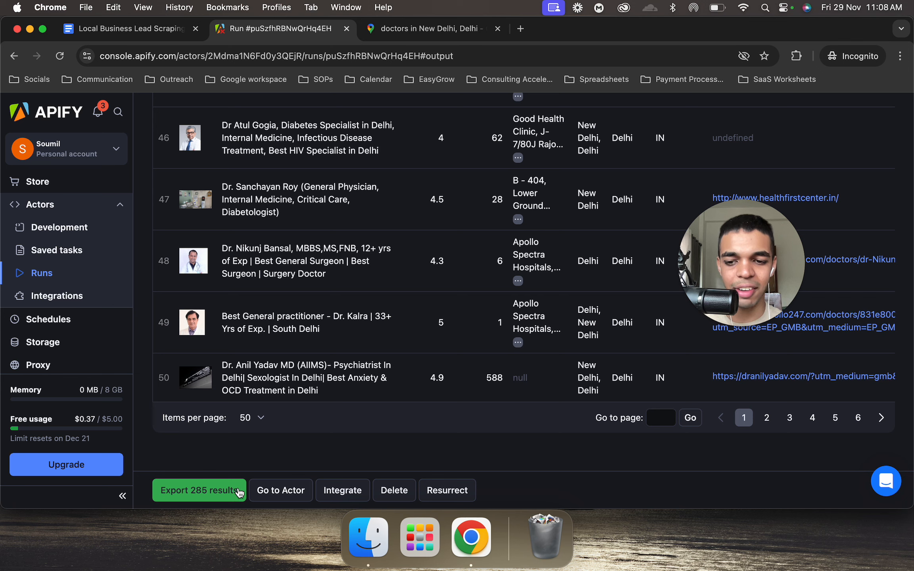
pyautogui.click(237, 493)
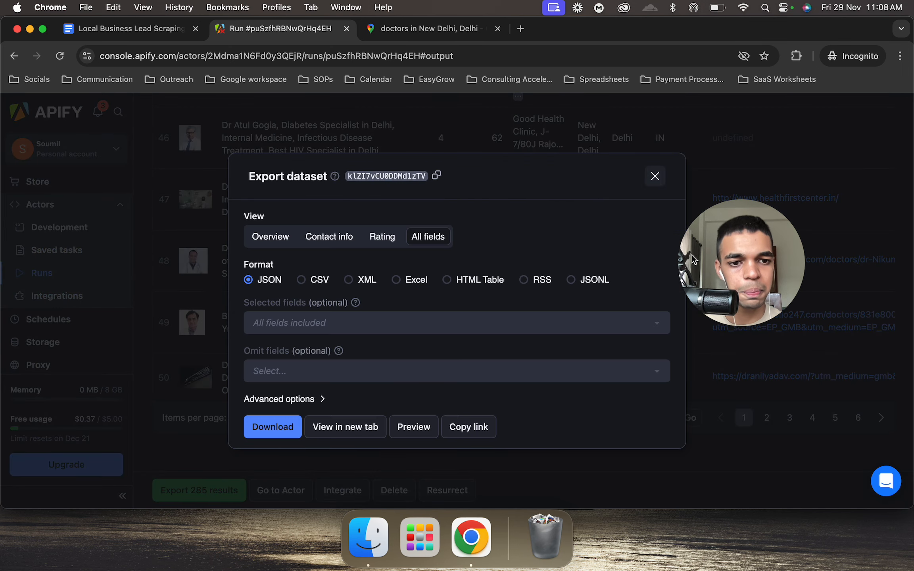
pyautogui.click(314, 280)
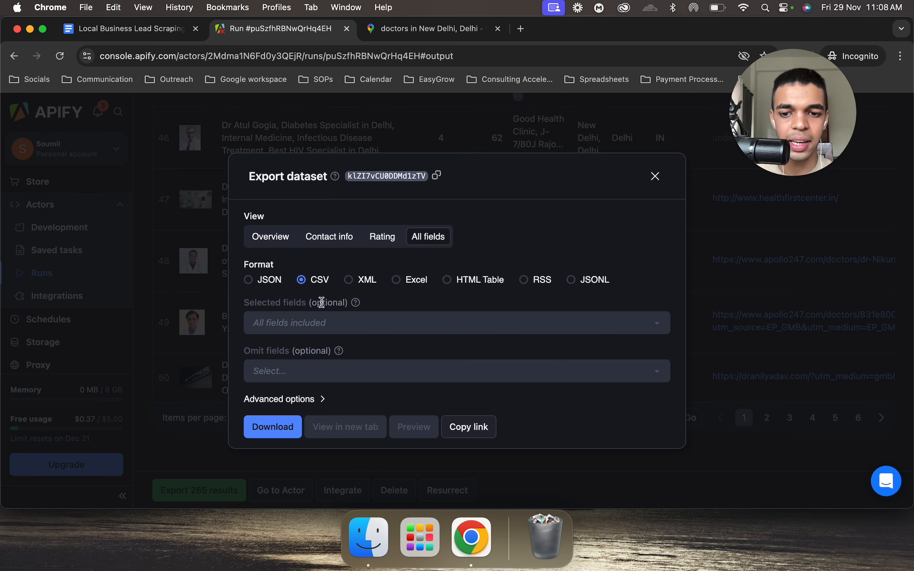
pyautogui.click(281, 432)
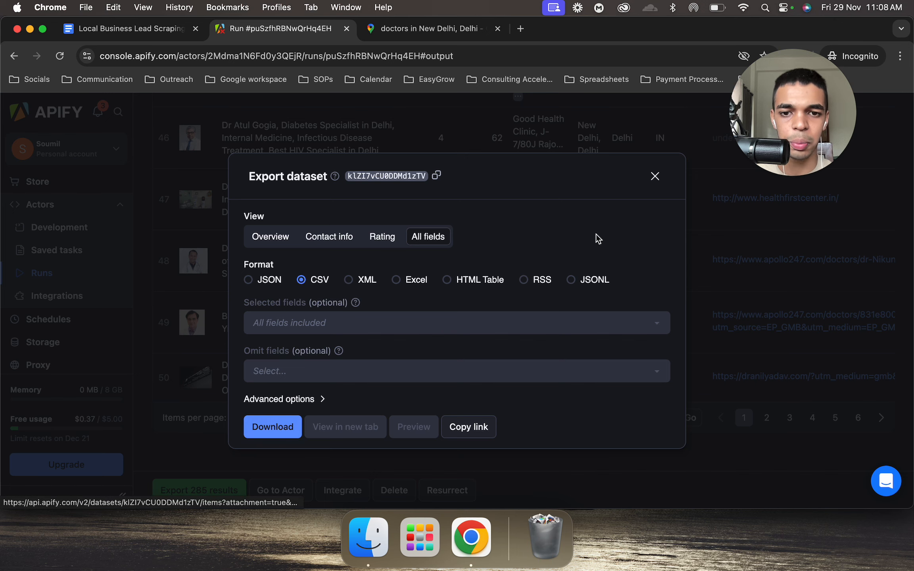
pyautogui.click(655, 176)
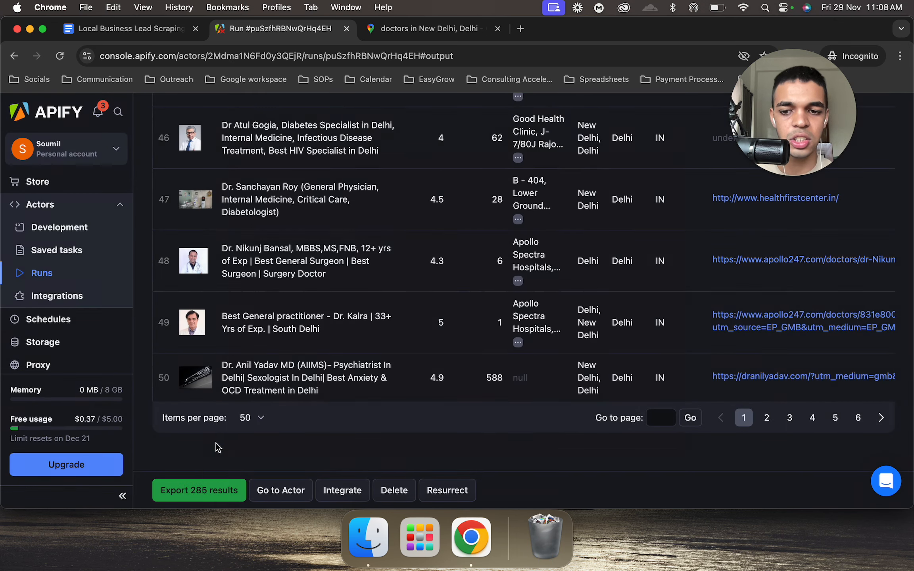
# Download the CSV export to the Downloads folder under the file name "Doctors Delhi" and close the export dialog
pyautogui.click(224, 491)
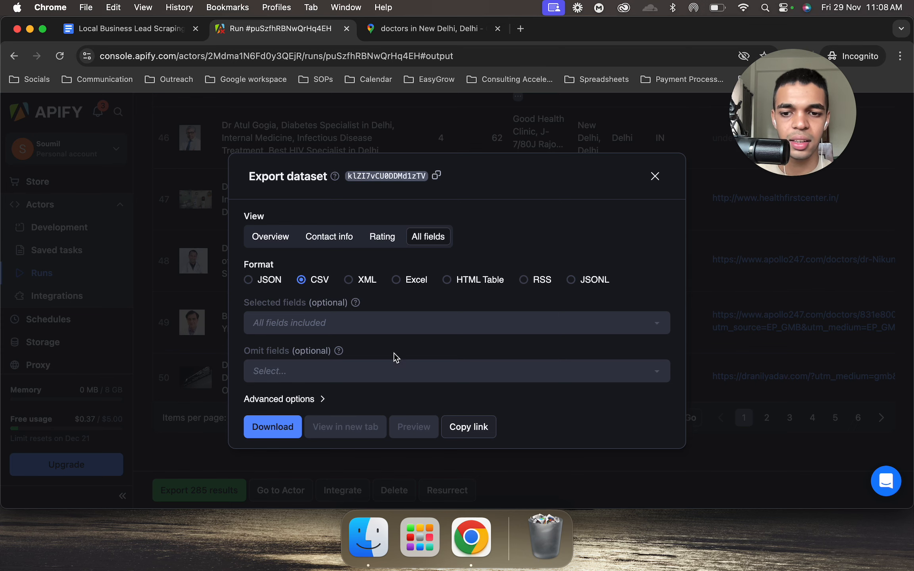
pyautogui.click(277, 432)
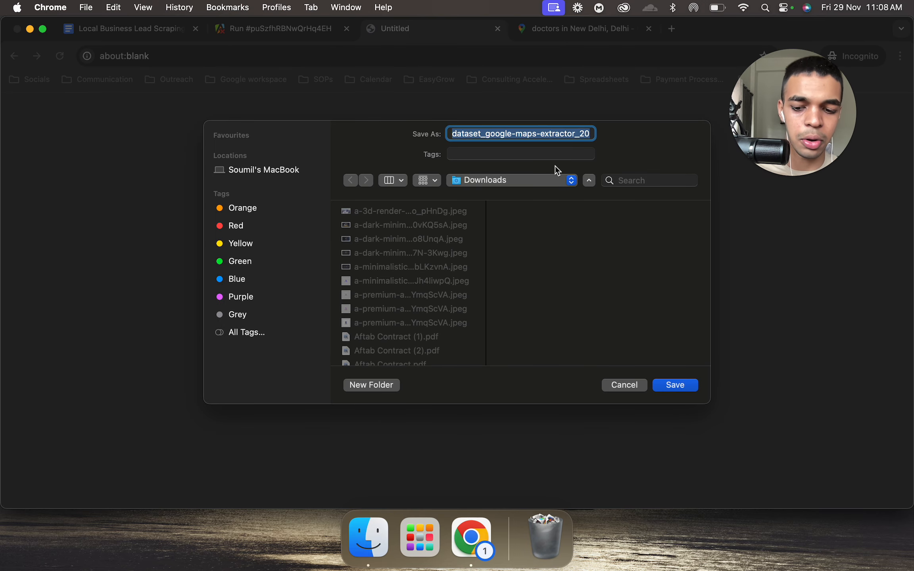
pyautogui.write('D')
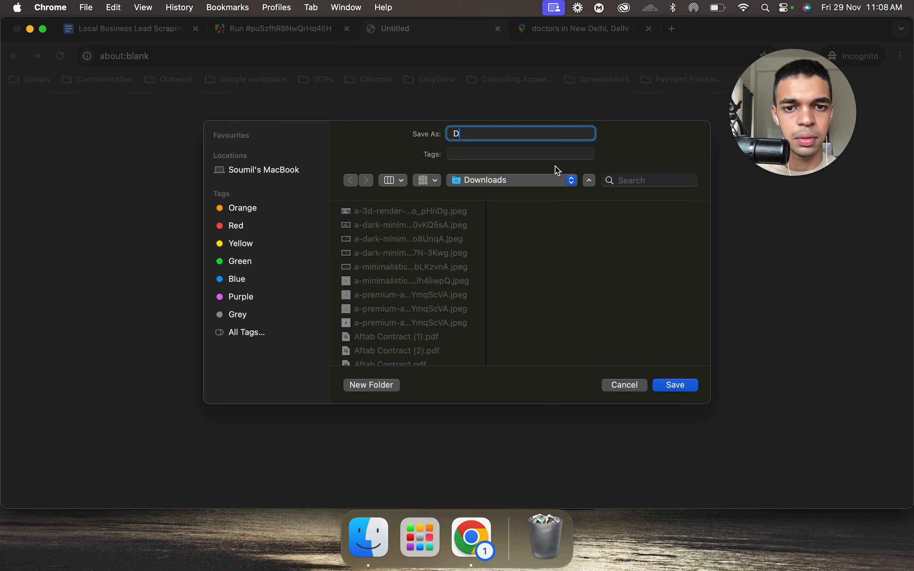
pyautogui.write('octors')
pyautogui.press('Tab')
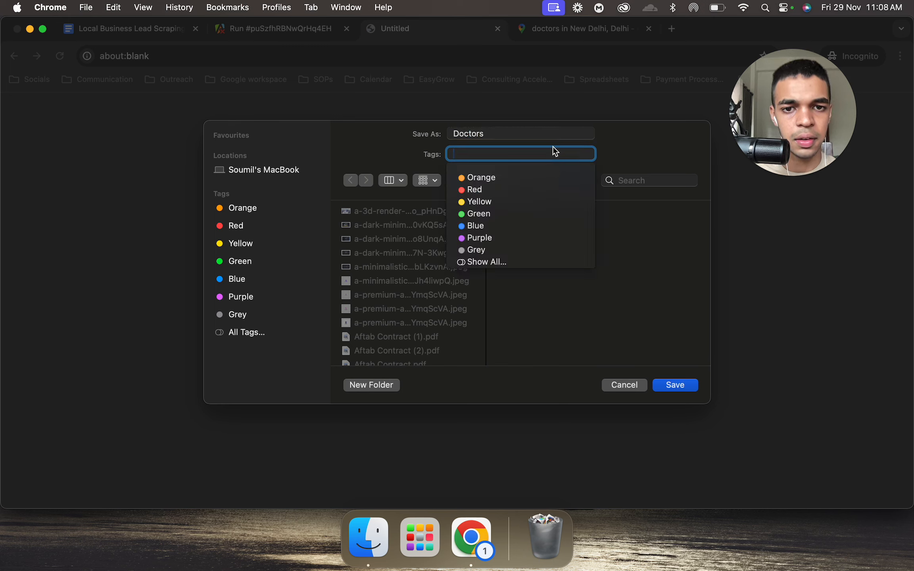
pyautogui.click(544, 139)
pyautogui.click(553, 129)
pyautogui.write('Delhi')
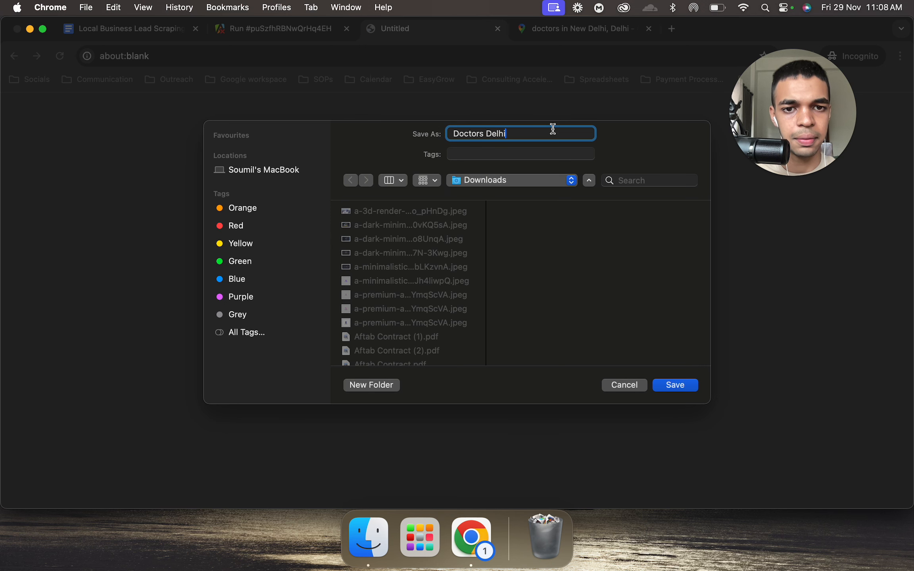
pyautogui.click(662, 384)
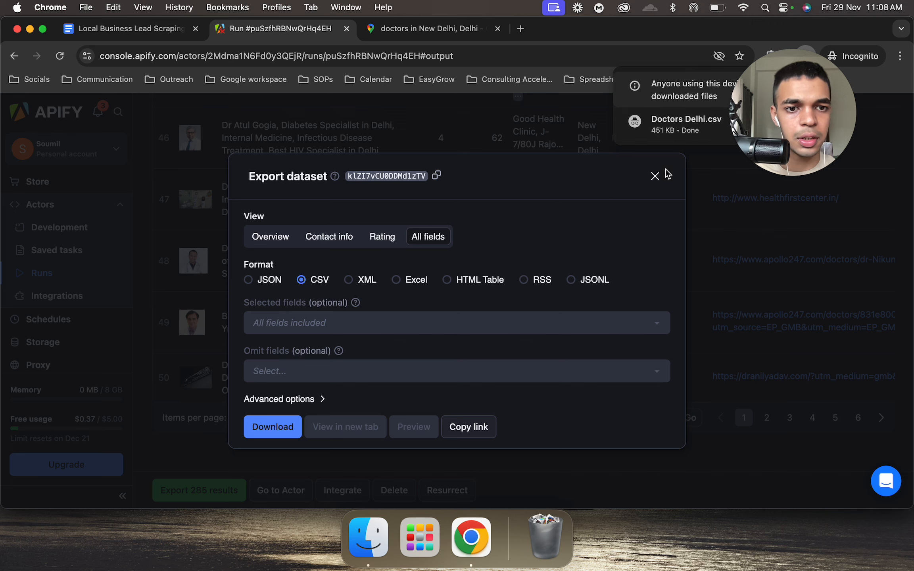
pyautogui.click(655, 176)
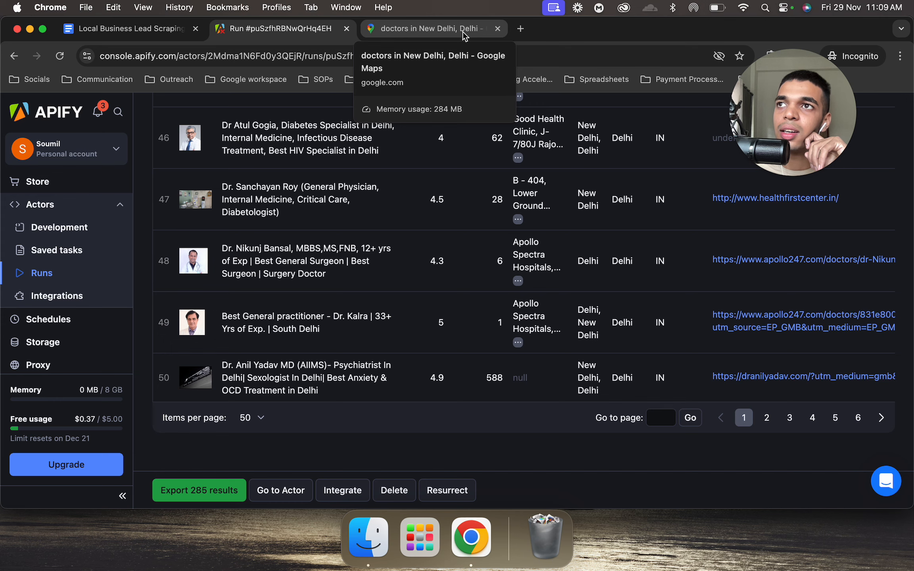
# Switch to Google Maps and replace the doctors search with a search for dentists in London, UK
pyautogui.click(463, 32)
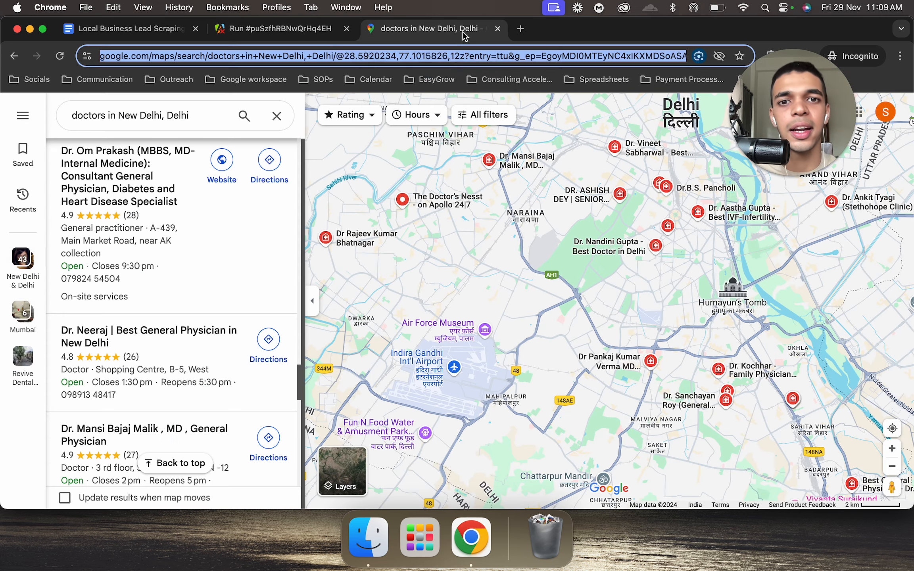
pyautogui.click(207, 110)
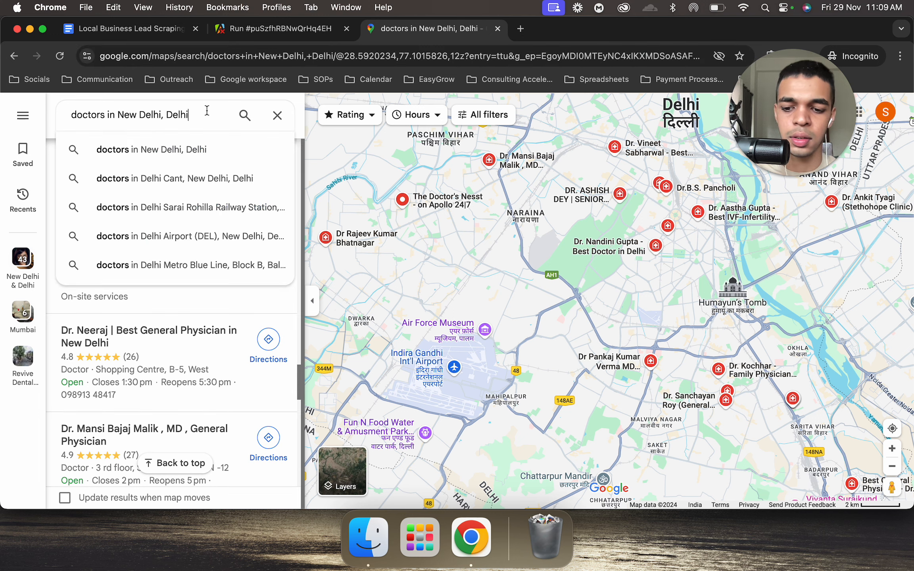
pyautogui.press('super+a')
pyautogui.press('BackSpace')
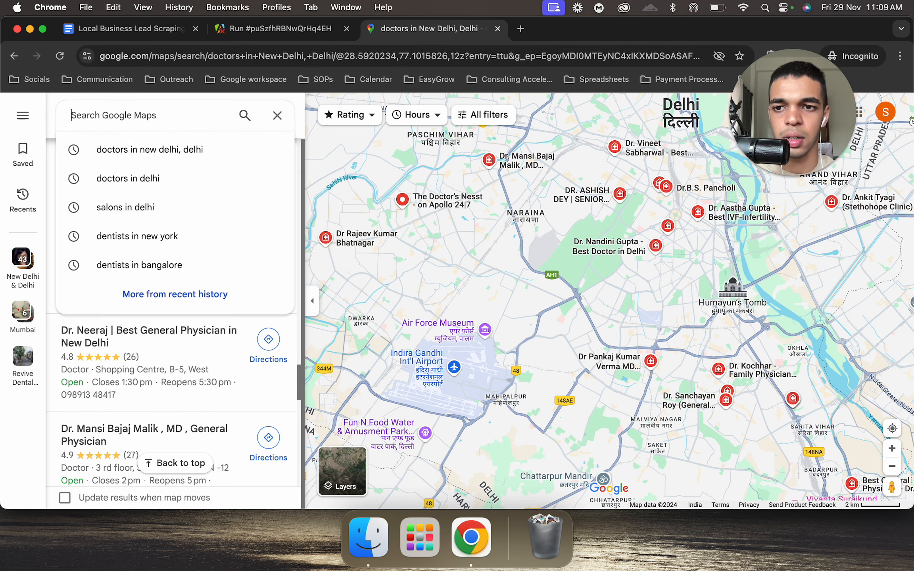
pyautogui.write('dE')
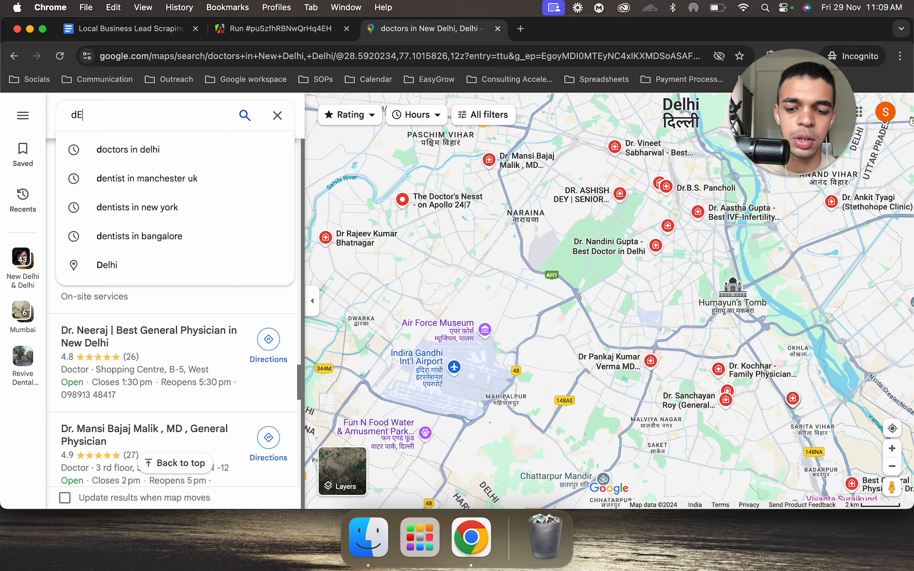
pyautogui.write('NTIST')
pyautogui.press('super+a')
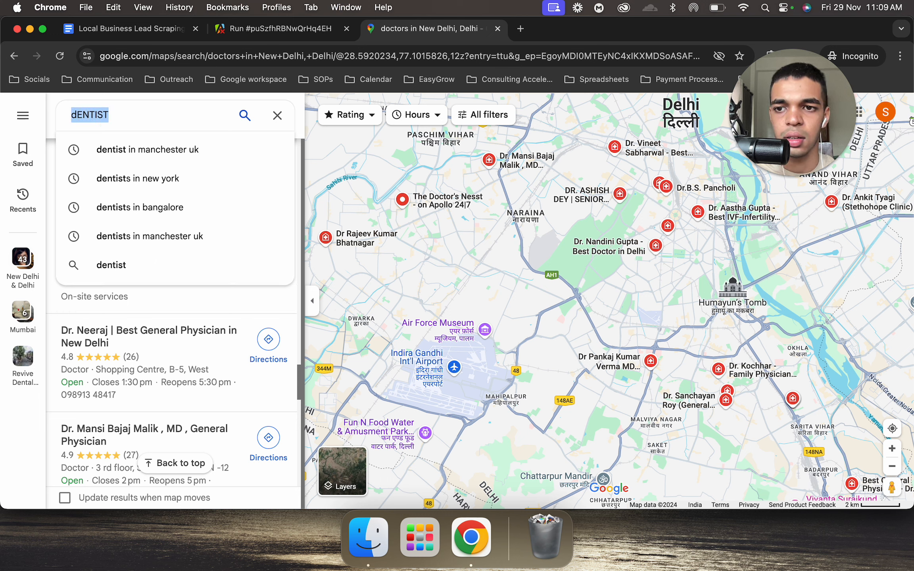
pyautogui.write('Dentists ')
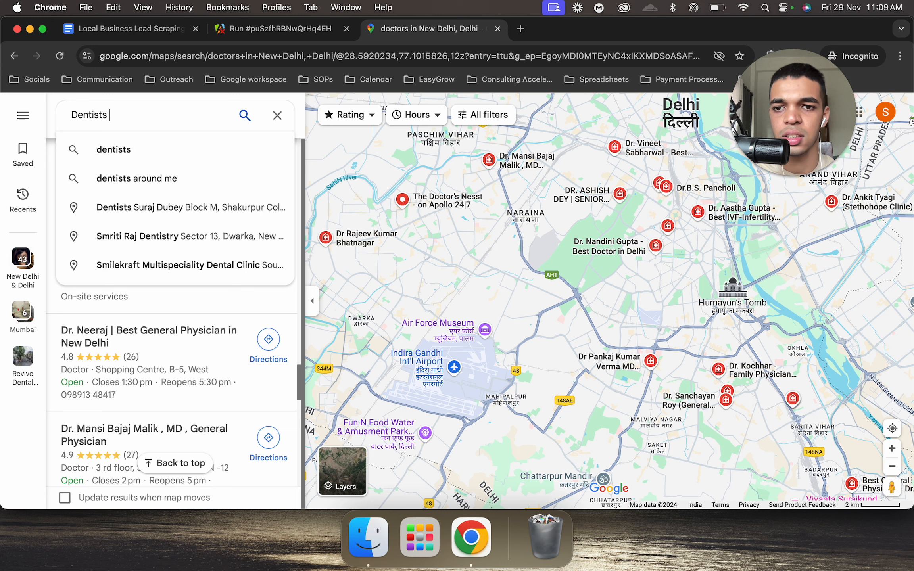
pyautogui.write('in m')
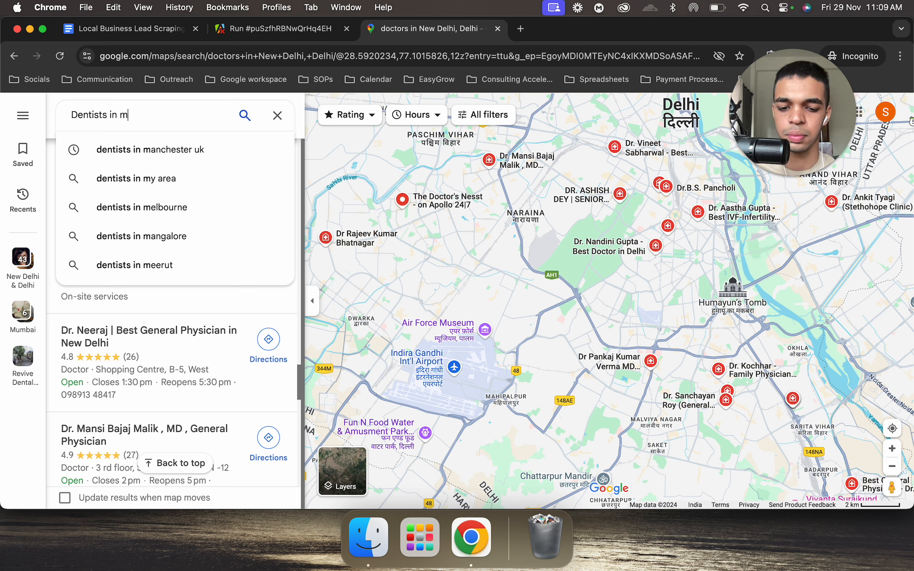
pyautogui.write('anche')
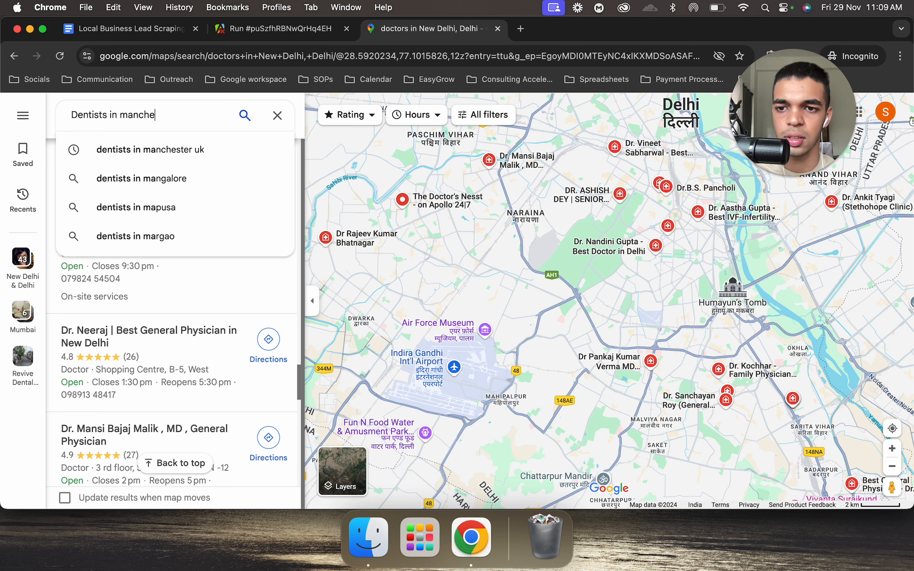
pyautogui.write('ster')
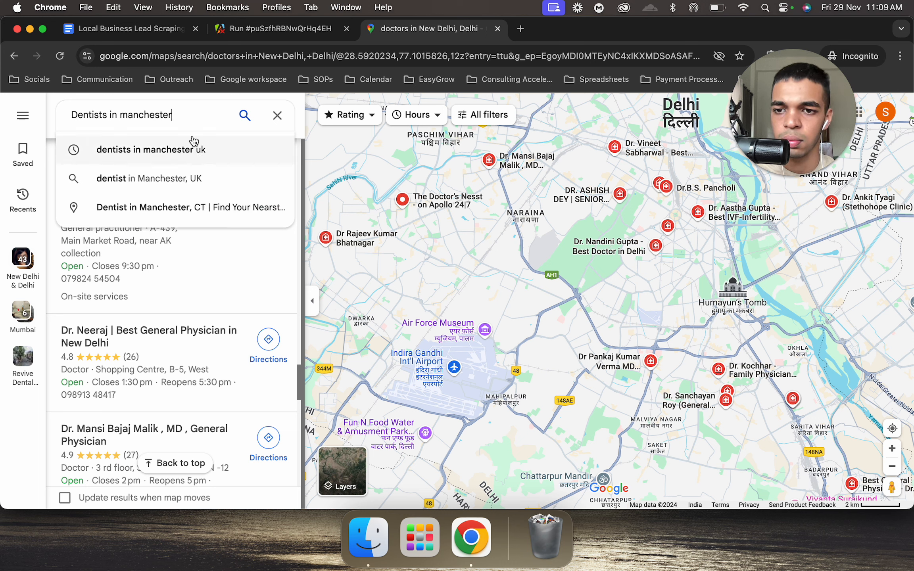
pyautogui.moveTo(173, 115); pyautogui.dragTo(121, 115)
pyautogui.press('BackSpace')
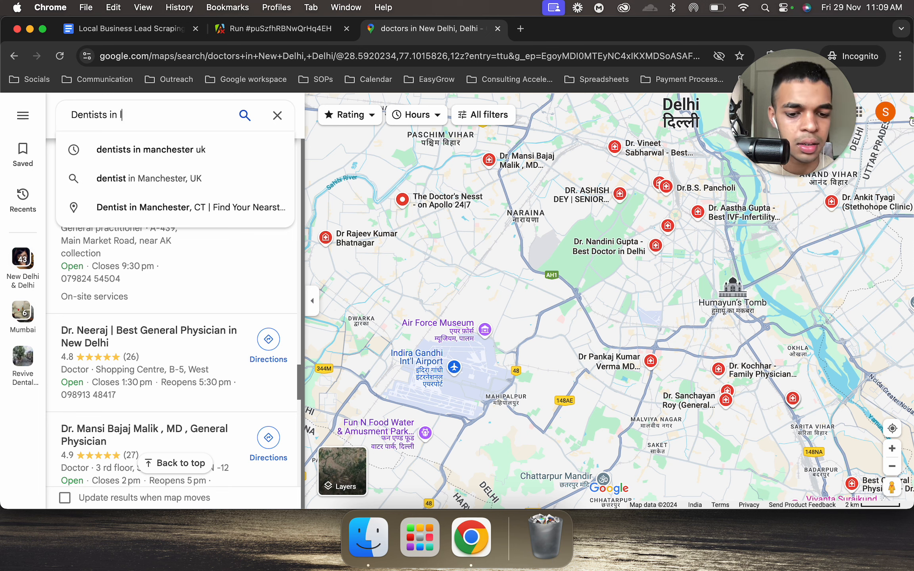
pyautogui.write('london')
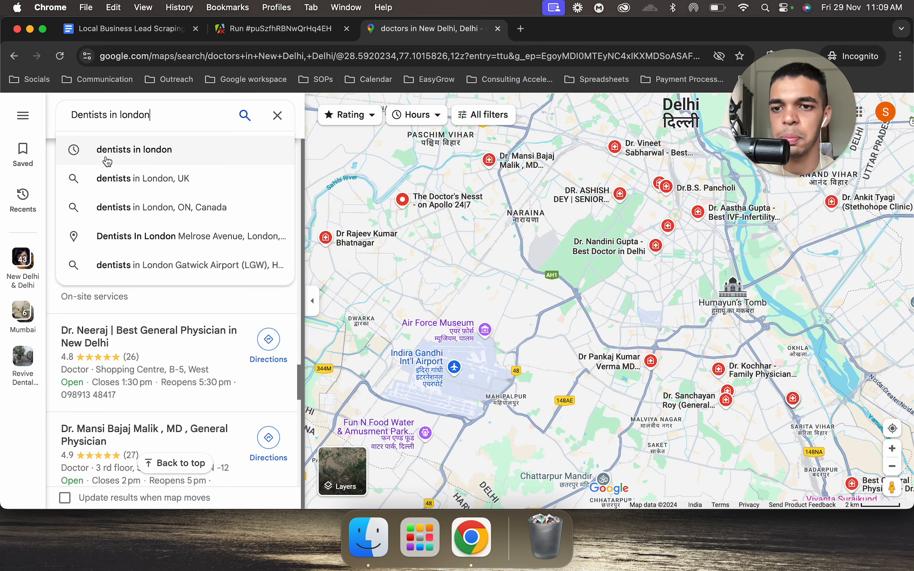
pyautogui.click(127, 179)
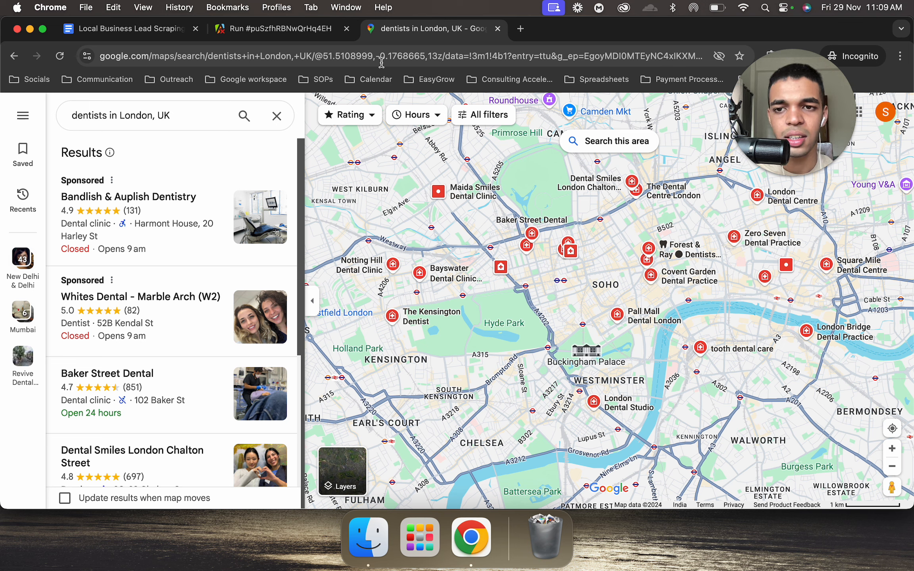
# Copy the web address of the London dentists search, and close the Google Maps and extractor run pages
pyautogui.click(381, 62)
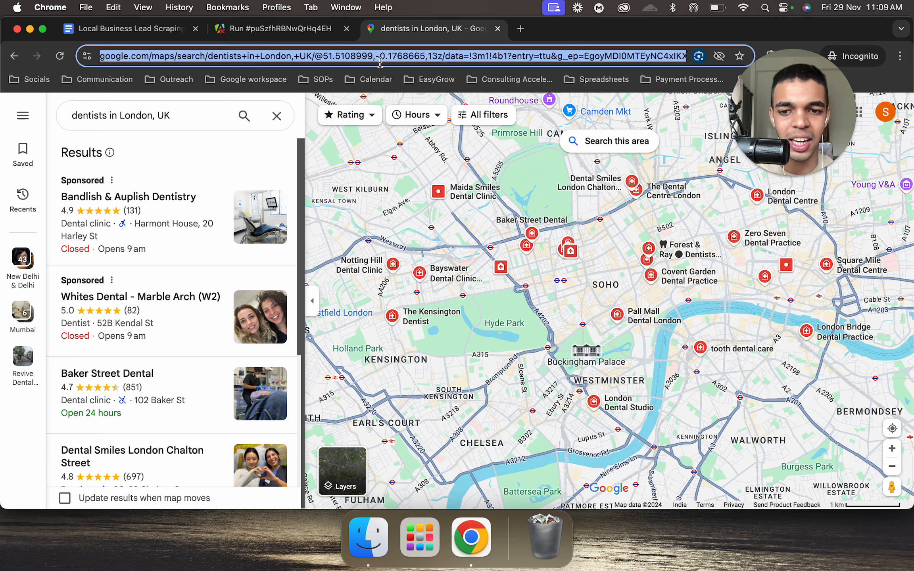
pyautogui.press('super+w')
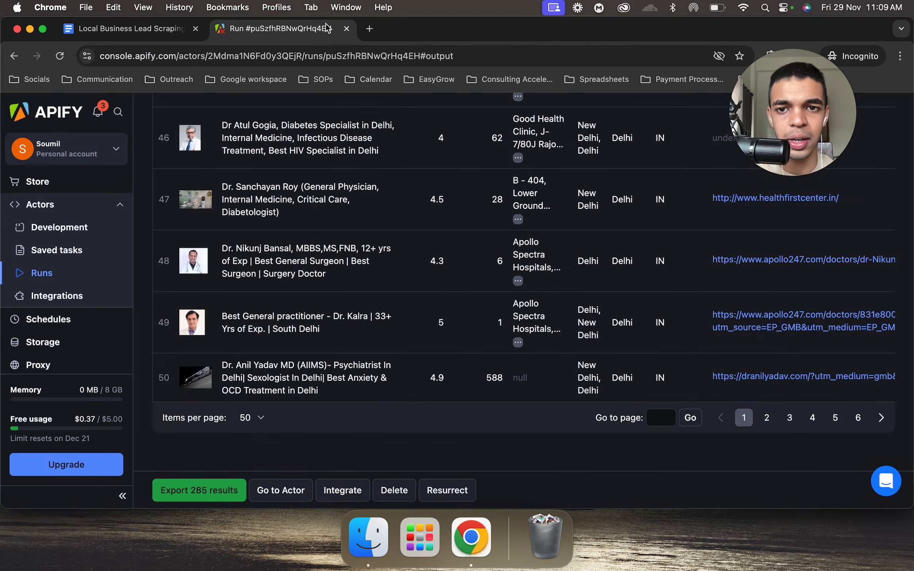
pyautogui.scroll(10, 260, 146)
pyautogui.scroll(20, 260, 147)
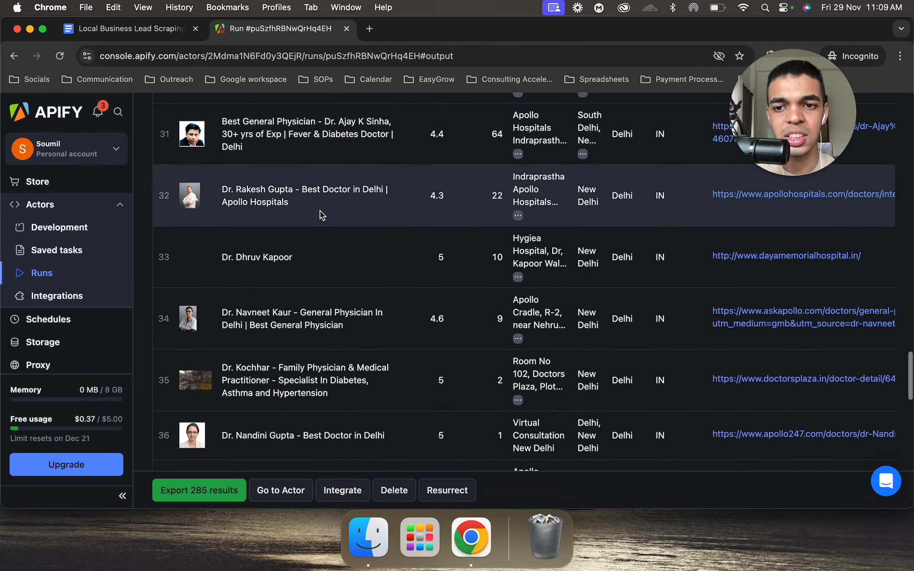
pyautogui.scroll(10, 326, 155)
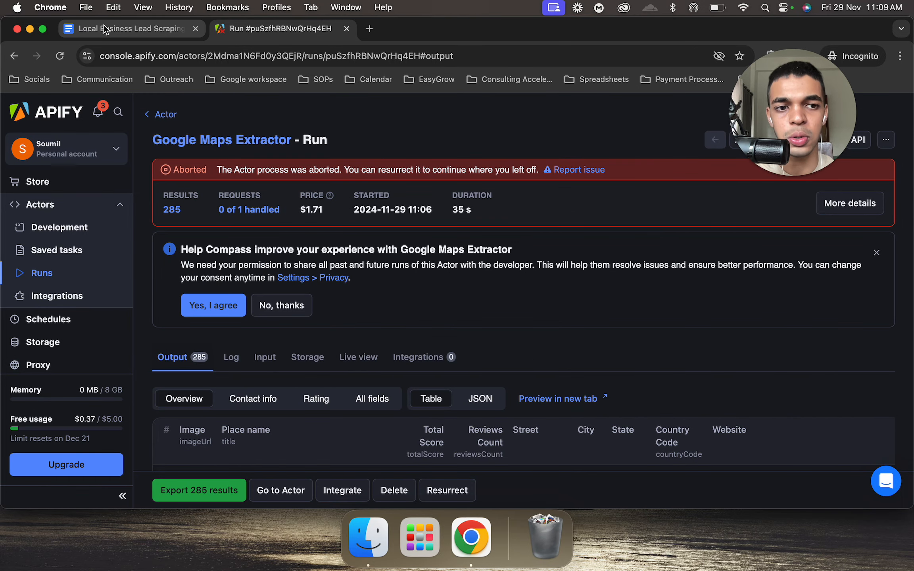
pyautogui.press('super+w')
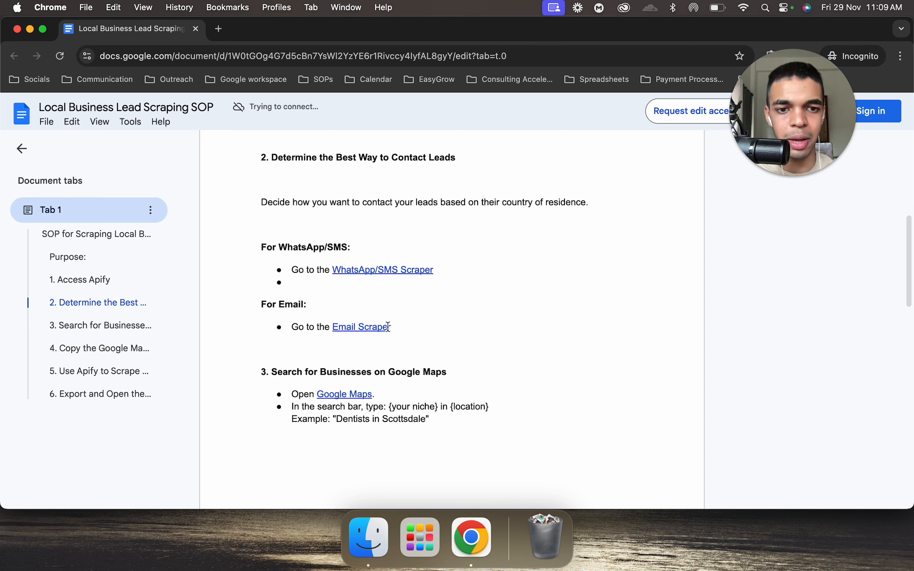
# Open the Email Scraper linked in the SOP and clear its search term and location
pyautogui.click(380, 324)
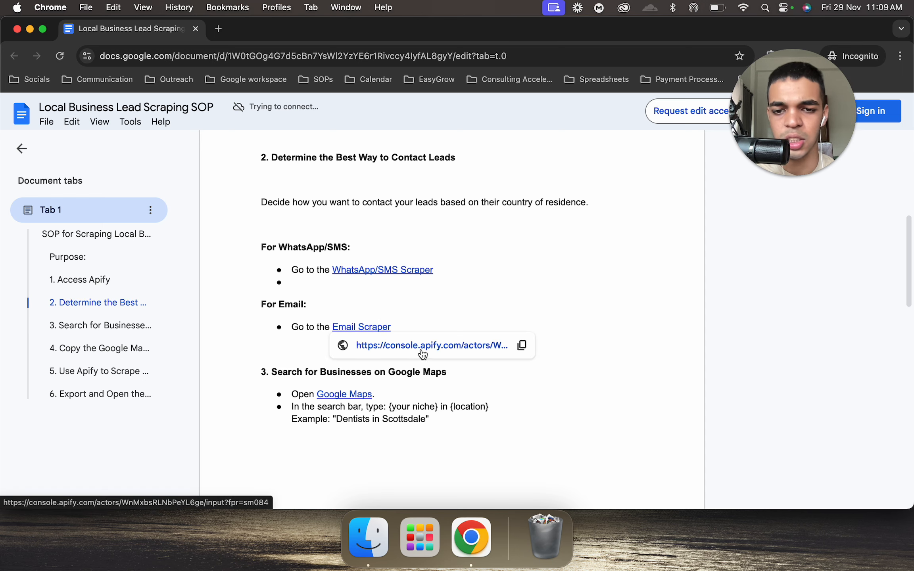
pyautogui.click(426, 349)
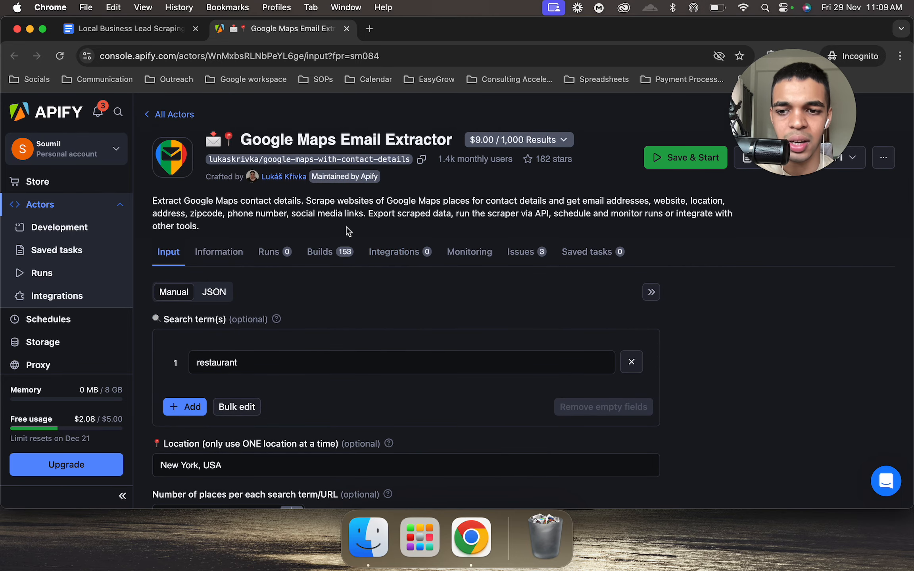
pyautogui.scroll(-2, 346, 351)
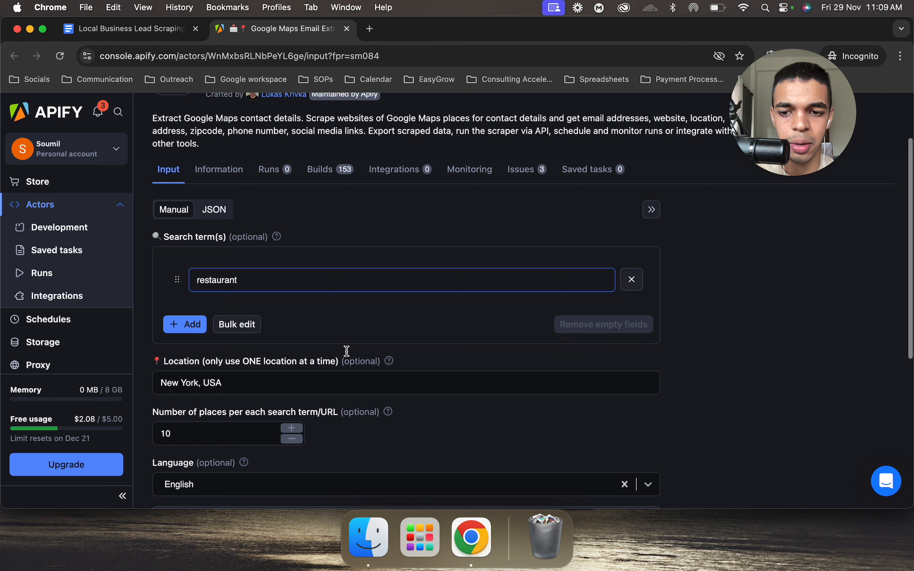
pyautogui.click(345, 286)
pyautogui.press('super+a')
pyautogui.press('BackSpace')
pyautogui.click(341, 387)
pyautogui.press('super+a')
pyautogui.press('BackSpace')
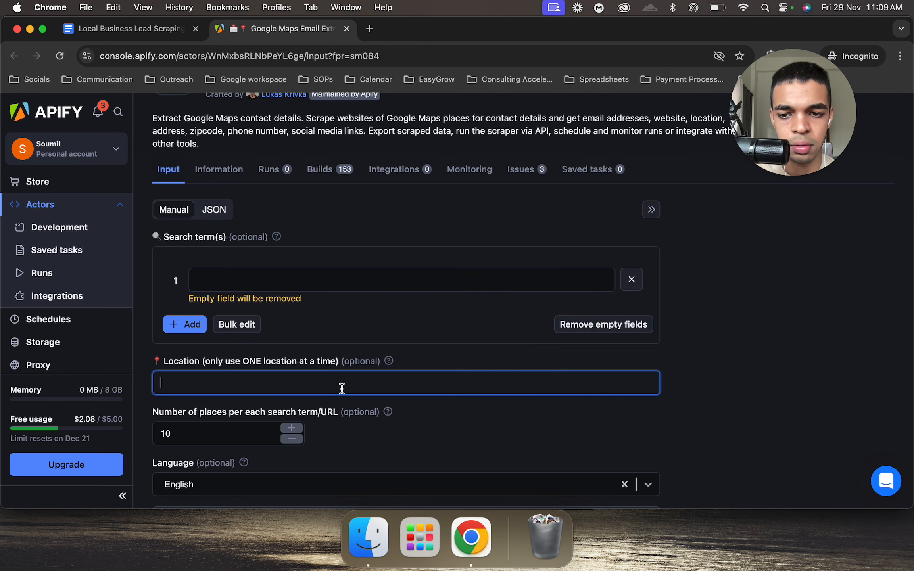
# Paste the copied London dentists Maps search address as the only start URL under "Use a Google Maps URL instead of search terms"
pyautogui.scroll(-2, 341, 389)
pyautogui.click(232, 331)
pyautogui.scroll(-8, 233, 331)
pyautogui.click(297, 196)
pyautogui.click(269, 363)
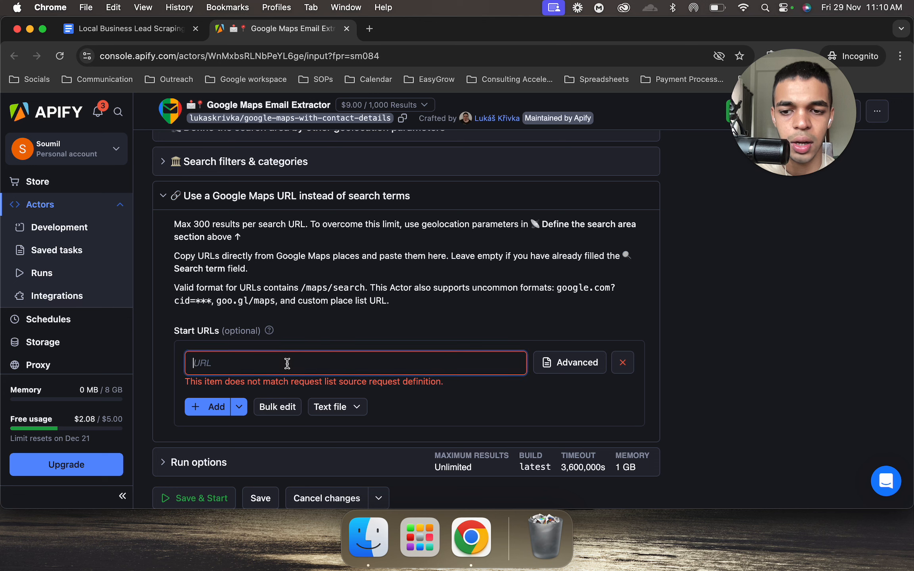
pyautogui.press('super+v')
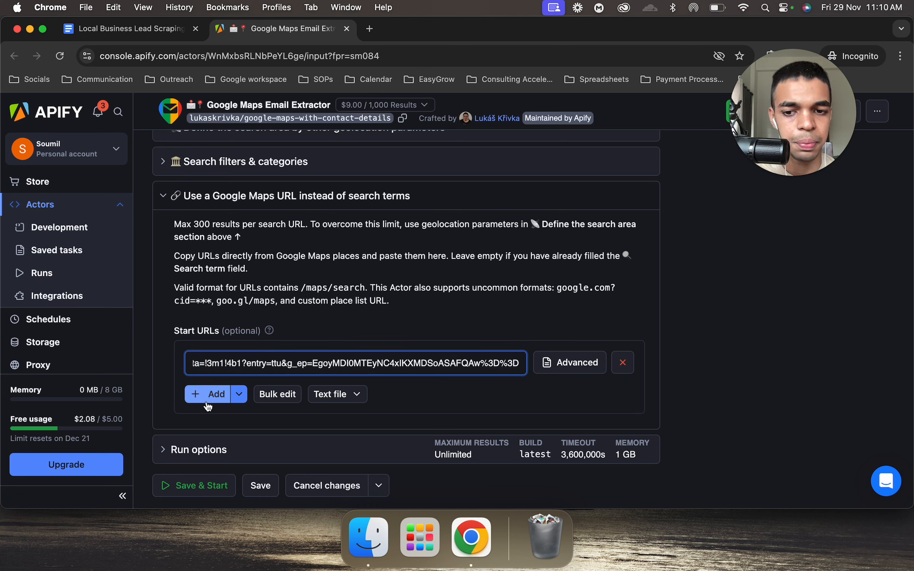
pyautogui.click(221, 395)
pyautogui.click(623, 392)
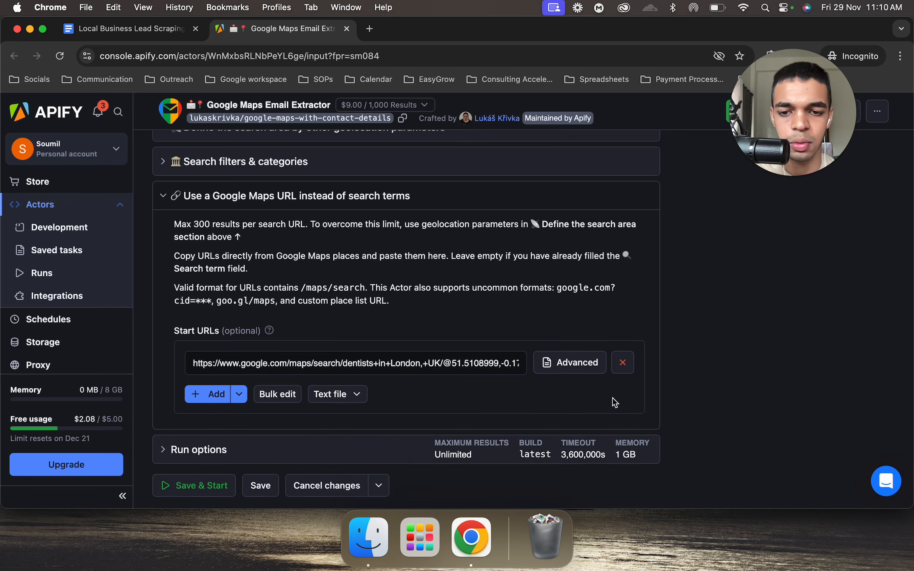
# Save and start the Google Maps Email Extractor run, and look over the first London dentists in its output table
pyautogui.scroll(-2, 613, 398)
pyautogui.click(216, 411)
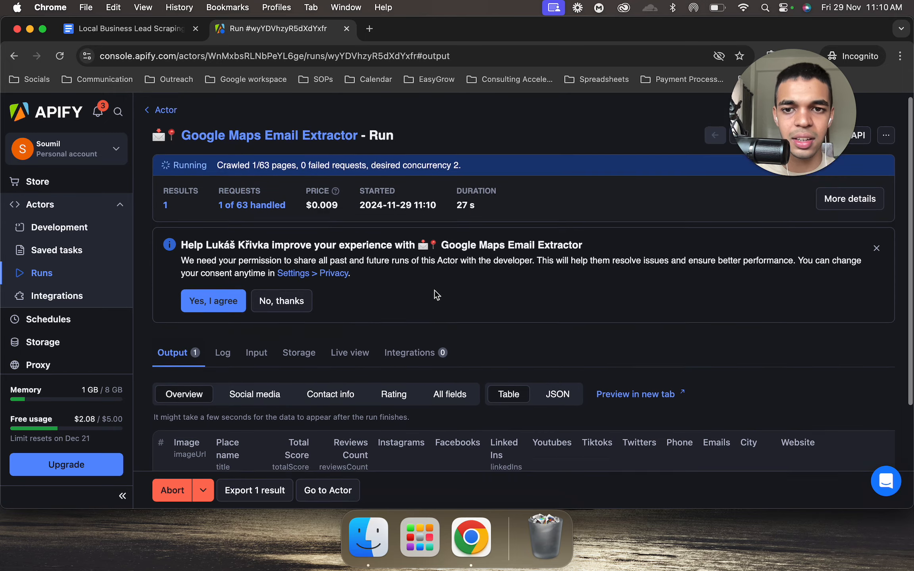
pyautogui.scroll(4, 434, 291)
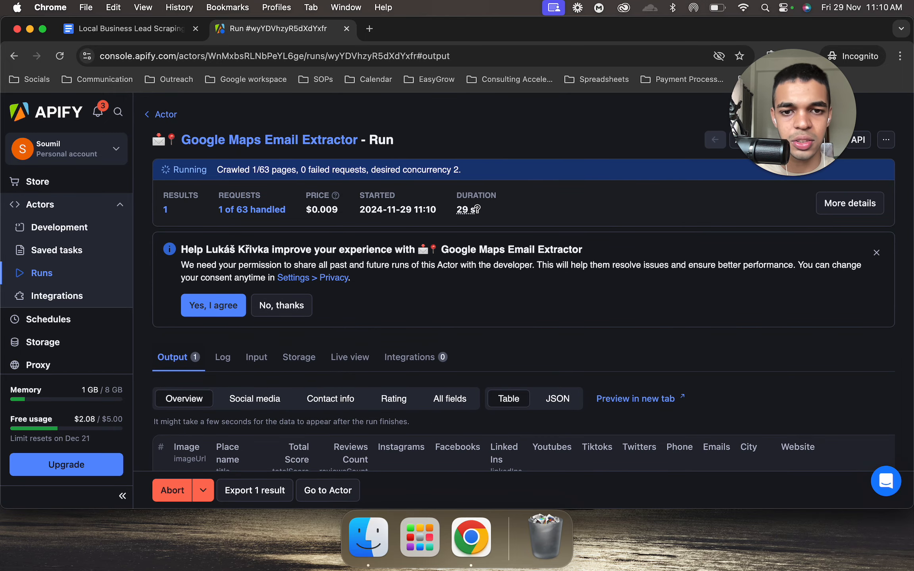
pyautogui.scroll(-4, 460, 254)
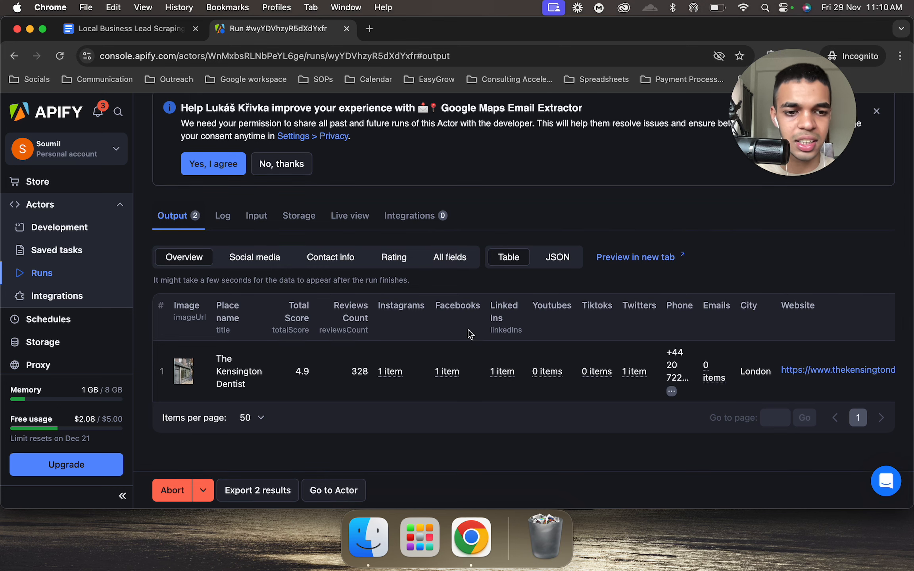
pyautogui.scroll(-3, 400, 391)
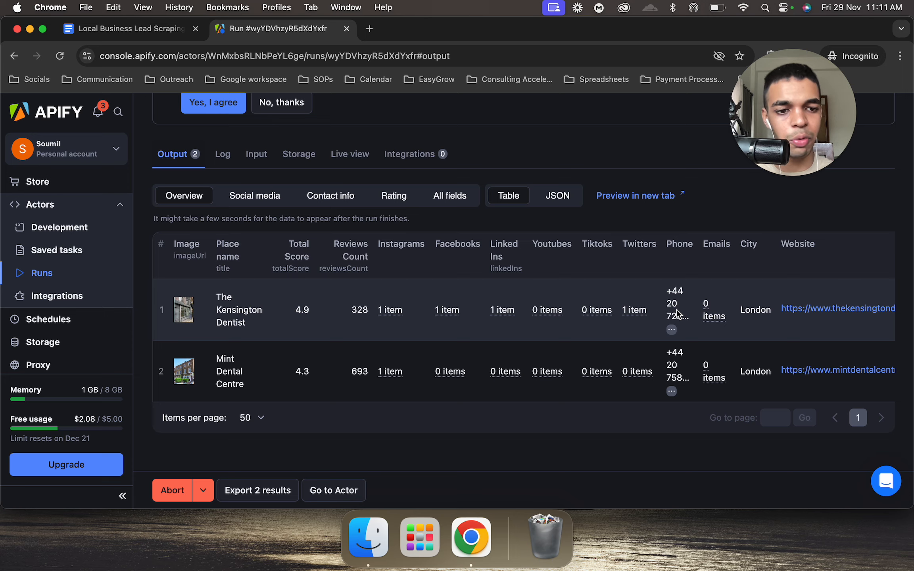
pyautogui.hscroll(5, 677, 310)
pyautogui.hscroll(-5, 677, 309)
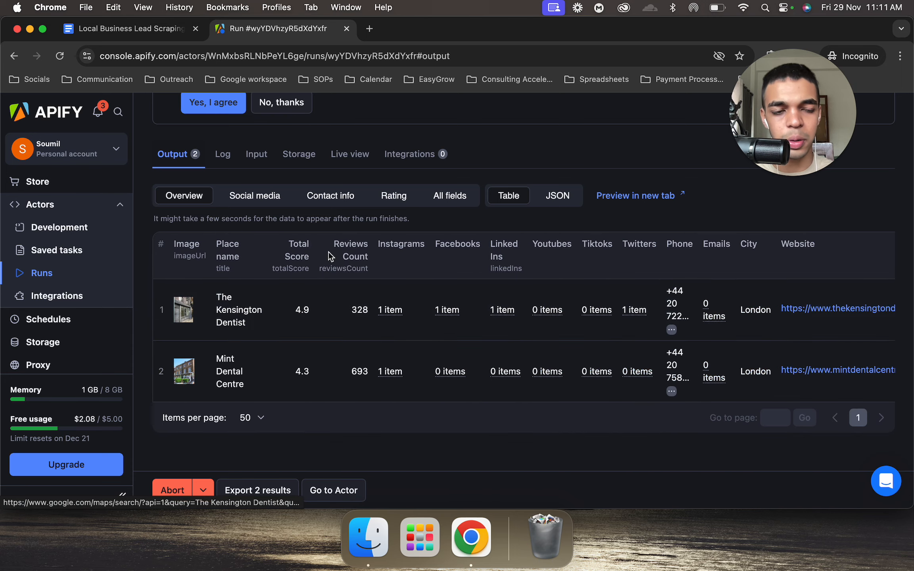
# Open Google Maps in a new browser tab and search for "dentists in new york"
pyautogui.click(363, 31)
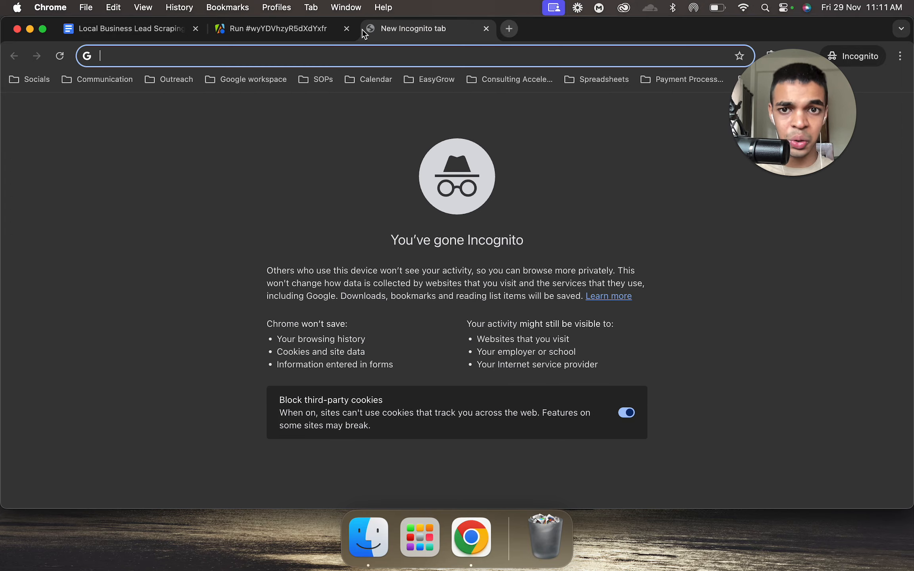
pyautogui.write('map')
pyautogui.press('Return')
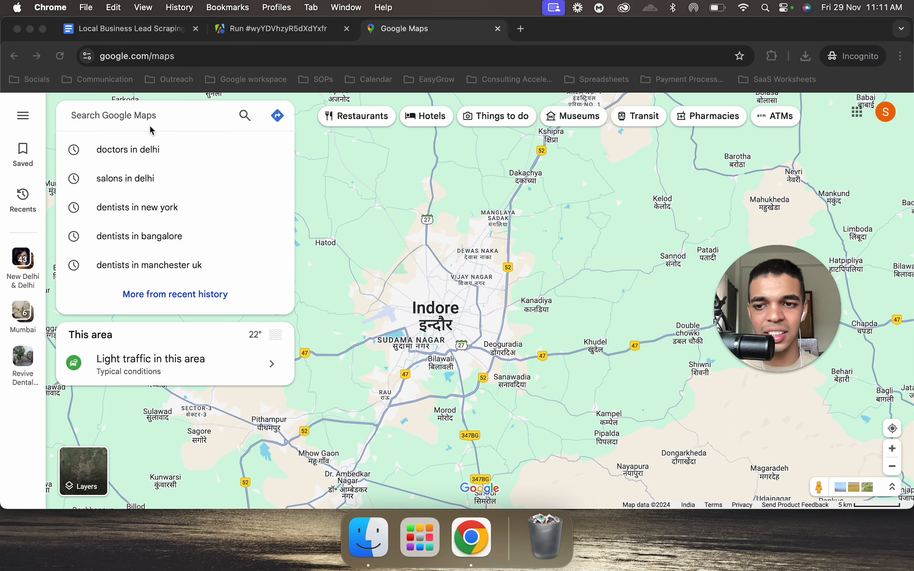
pyautogui.click(163, 207)
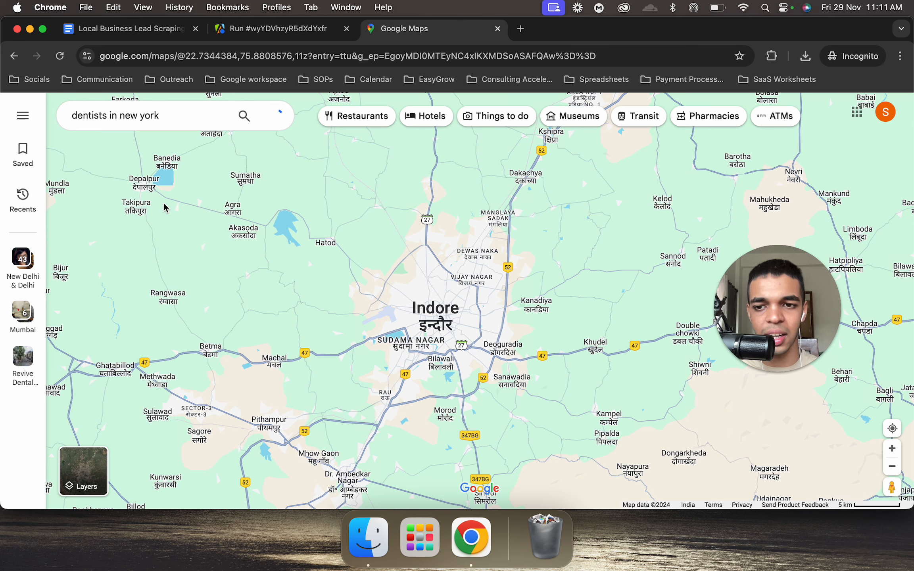
pyautogui.click(771, 56)
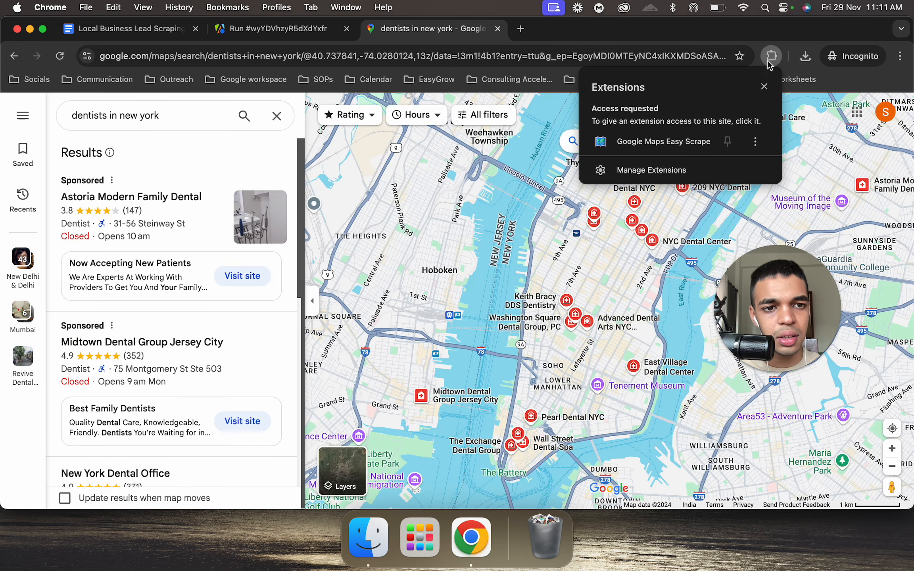
pyautogui.click(770, 62)
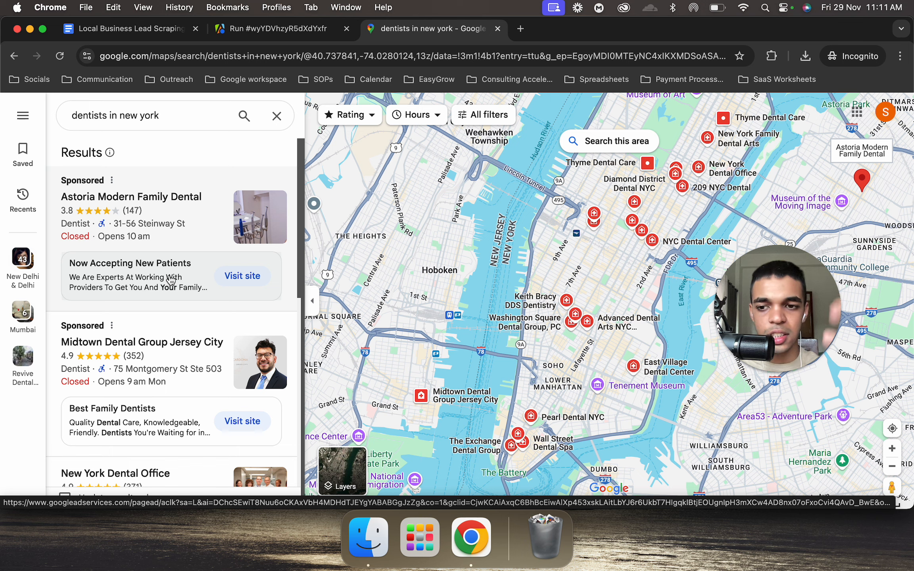
pyautogui.click(772, 56)
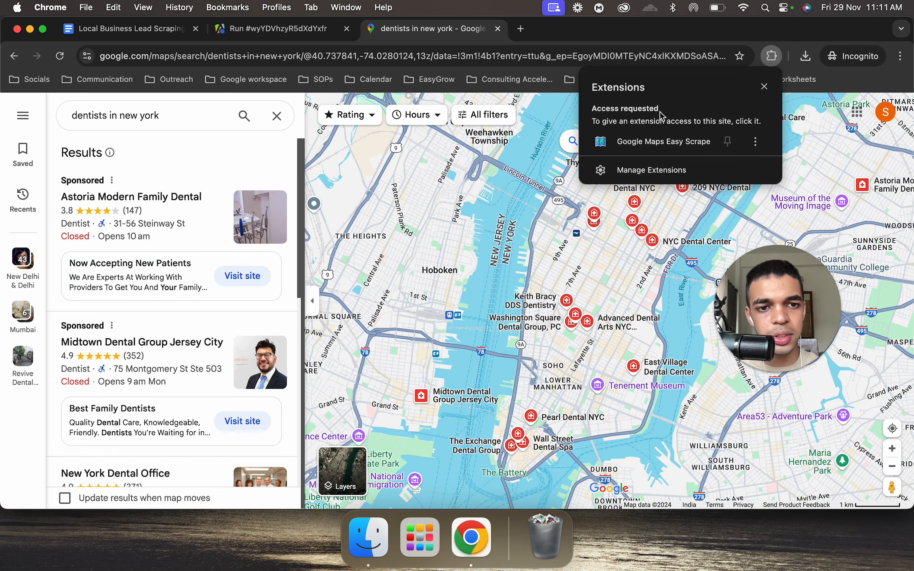
pyautogui.click(771, 56)
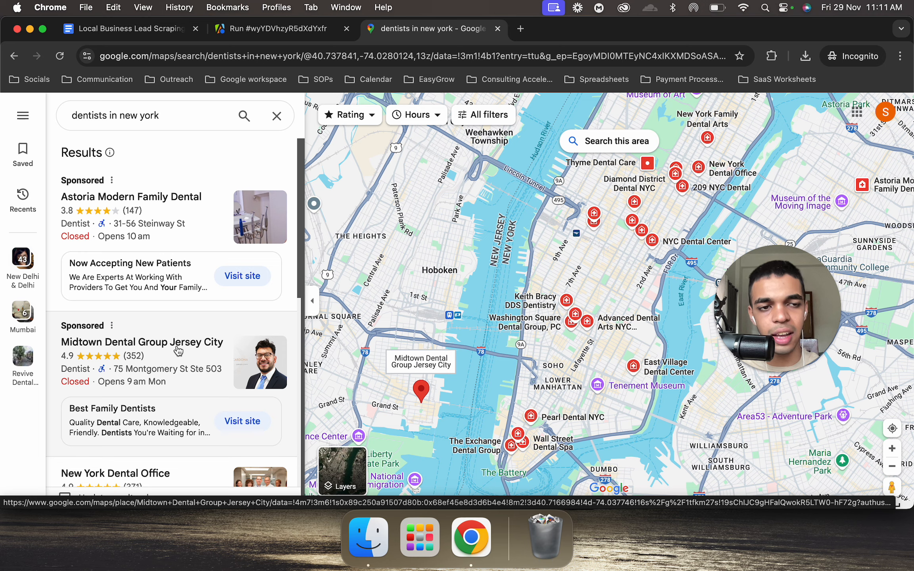
# Load all New York dentist results until the end of the list is reached
pyautogui.scroll(-20, 178, 351)
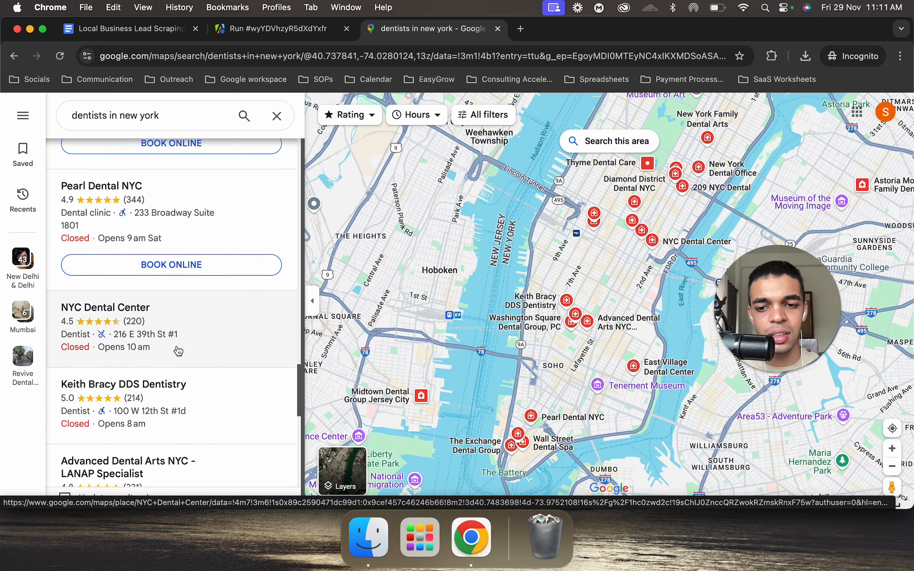
pyautogui.scroll(-5, 178, 351)
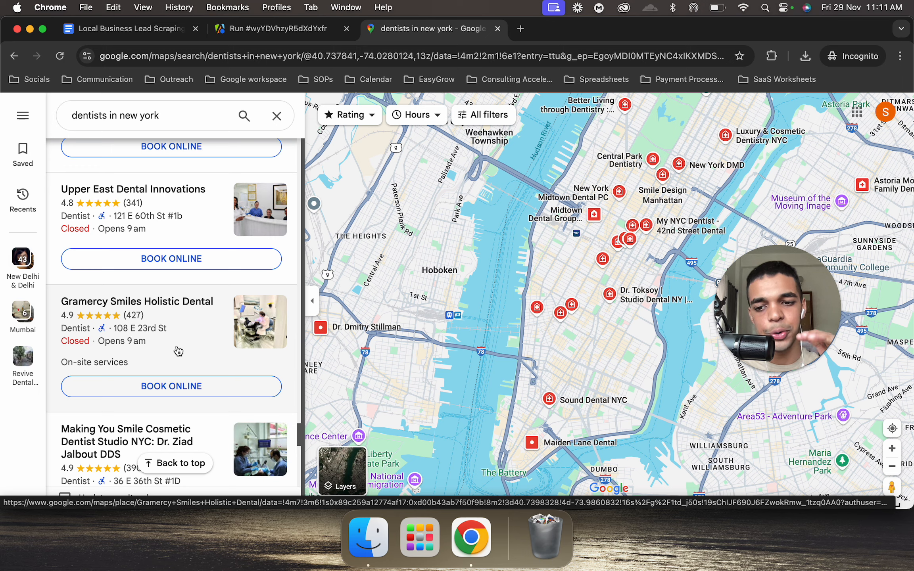
pyautogui.scroll(-15, 178, 350)
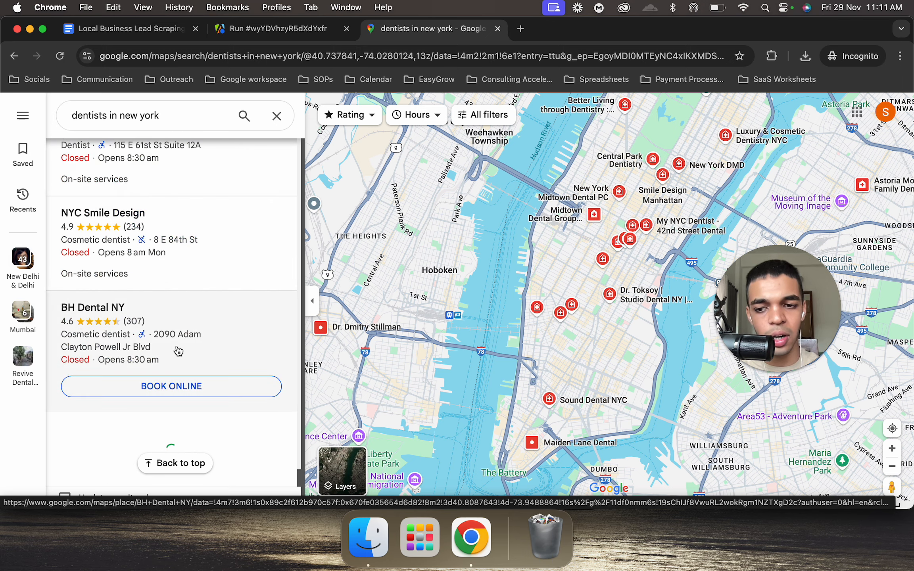
pyautogui.scroll(-15, 179, 351)
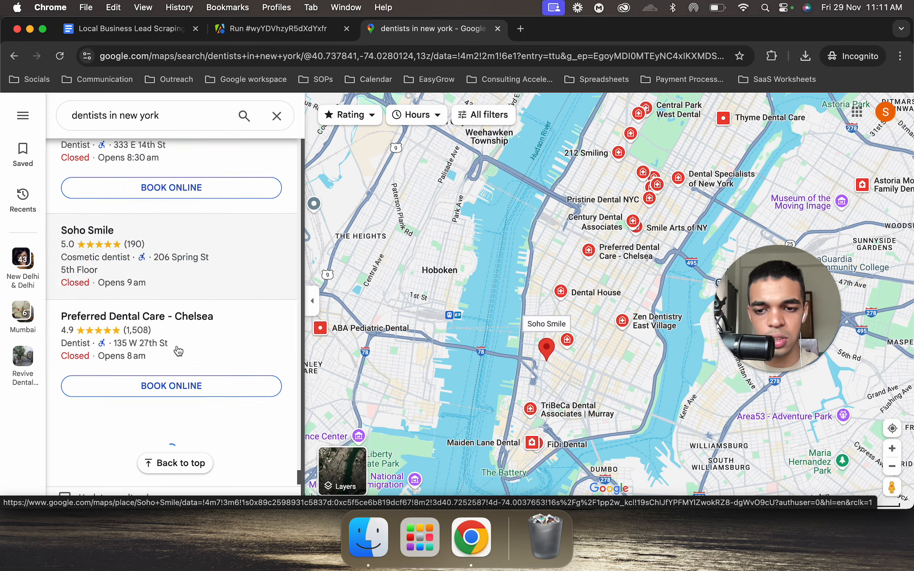
pyautogui.scroll(-10, 178, 351)
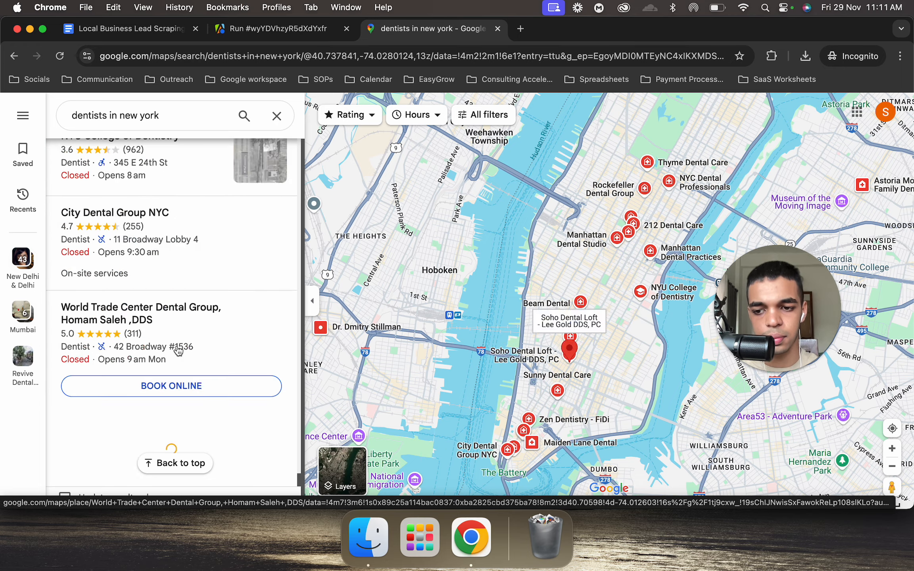
pyautogui.scroll(-5, 178, 351)
pyautogui.scroll(-5, 178, 350)
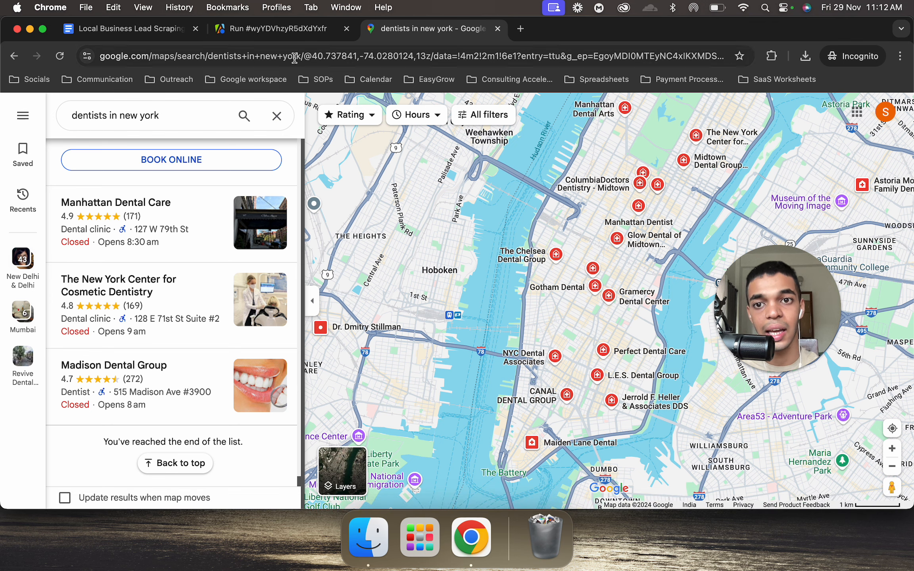
# Check the progress of the London dentists extractor run in Apify and return to the New York dentists search
pyautogui.click(306, 37)
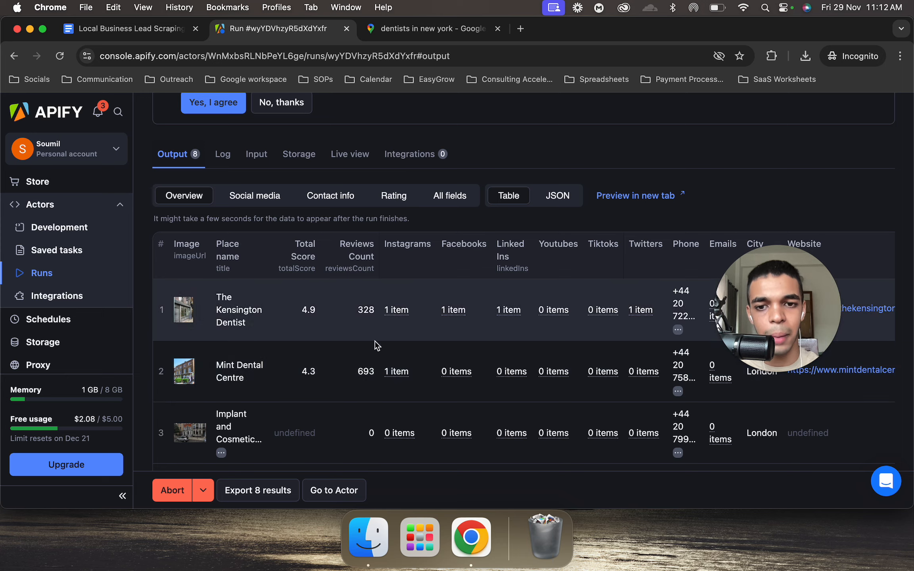
pyautogui.scroll(5, 351, 359)
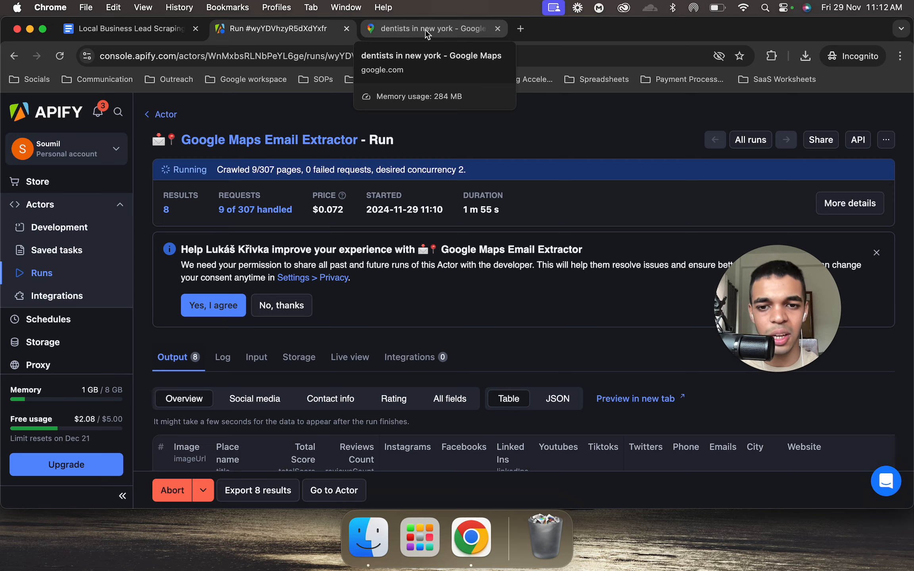
pyautogui.click(426, 31)
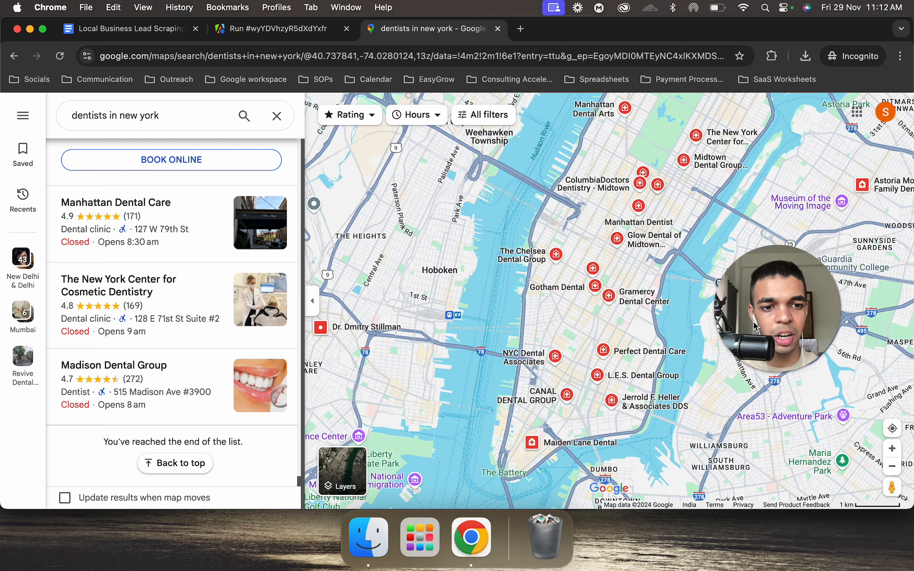
pyautogui.moveTo(753, 326); pyautogui.dragTo(379, 273)
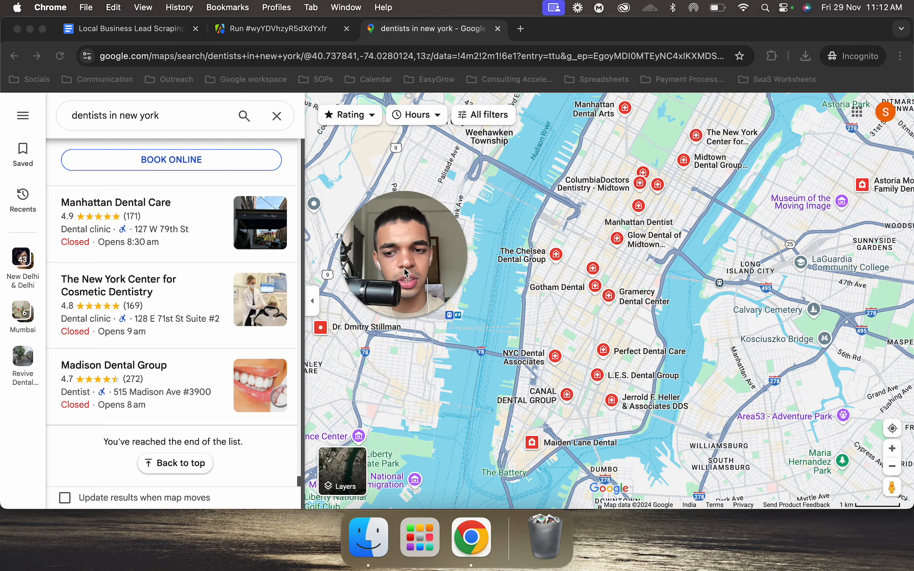
pyautogui.click(258, 452)
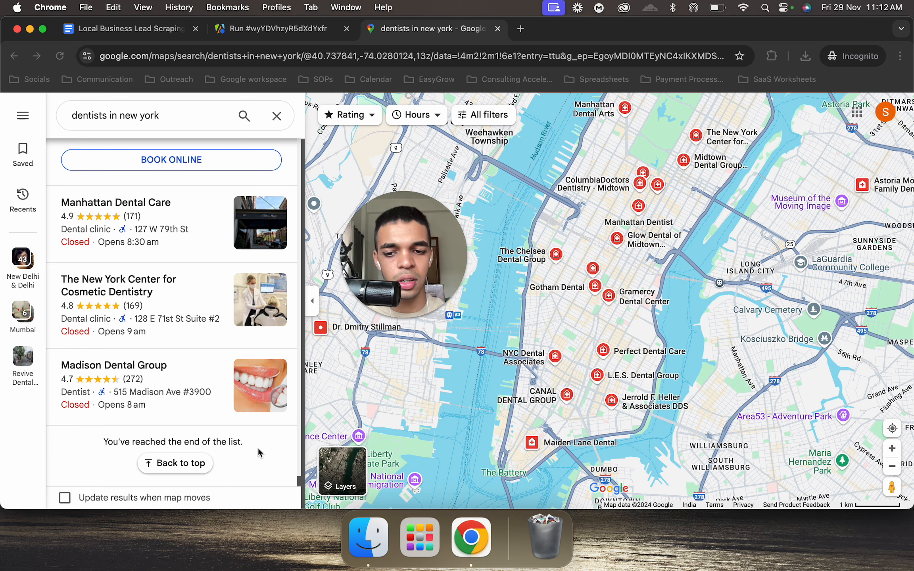
# Open the Google Maps Easy Scrape extension and scrape the loaded New York dentist results
pyautogui.click(772, 56)
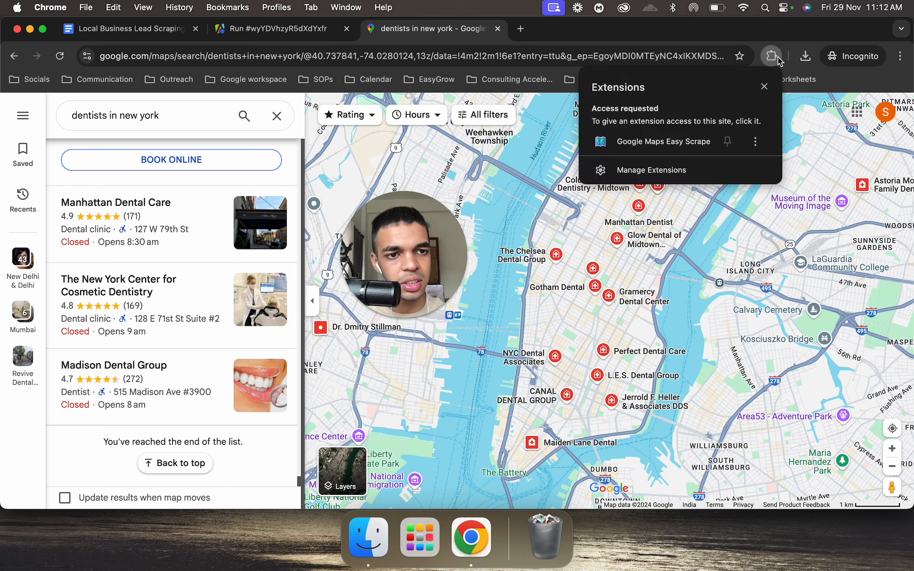
pyautogui.click(617, 142)
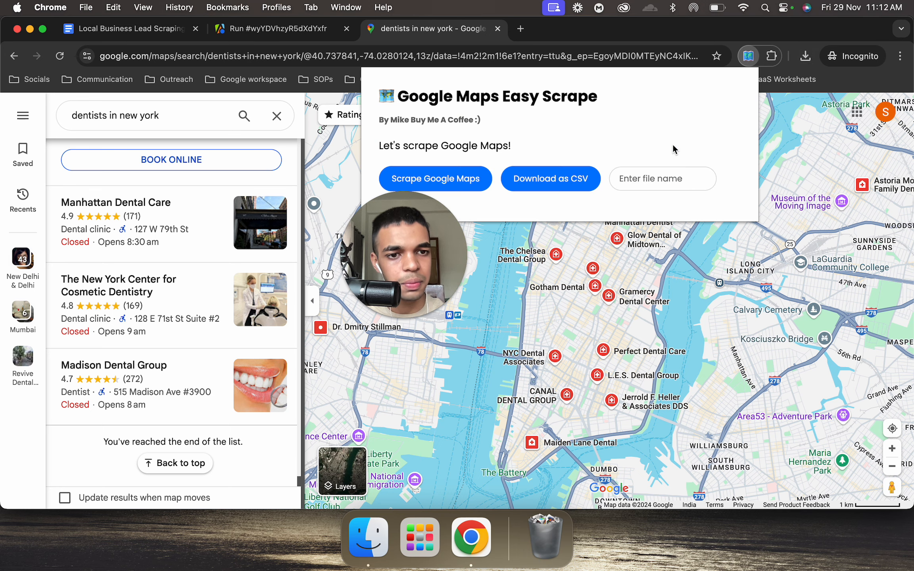
pyautogui.moveTo(409, 265); pyautogui.dragTo(818, 370)
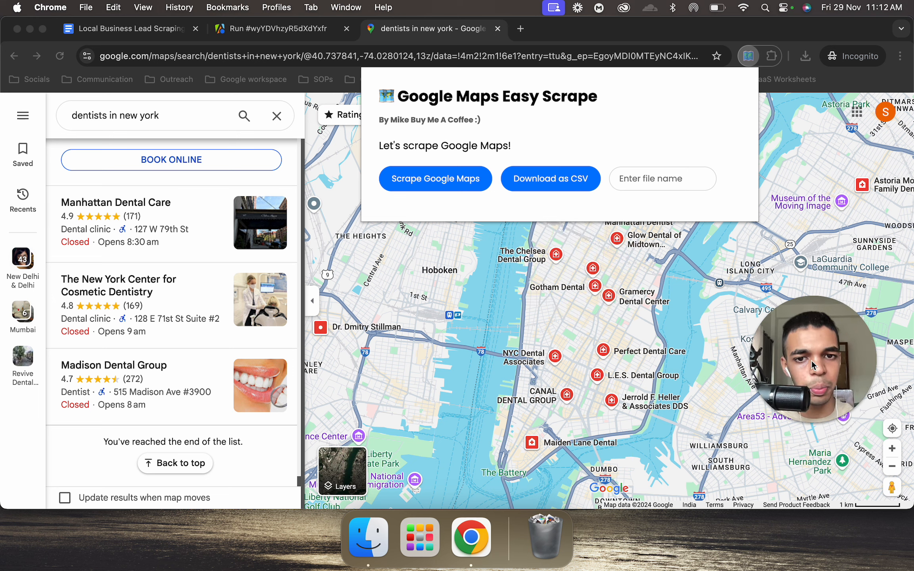
pyautogui.click(535, 140)
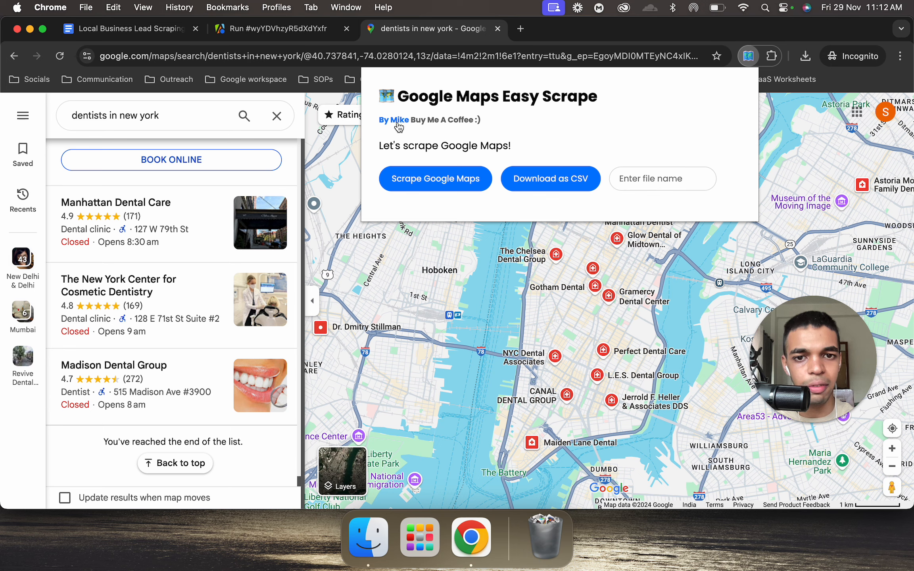
pyautogui.click(473, 188)
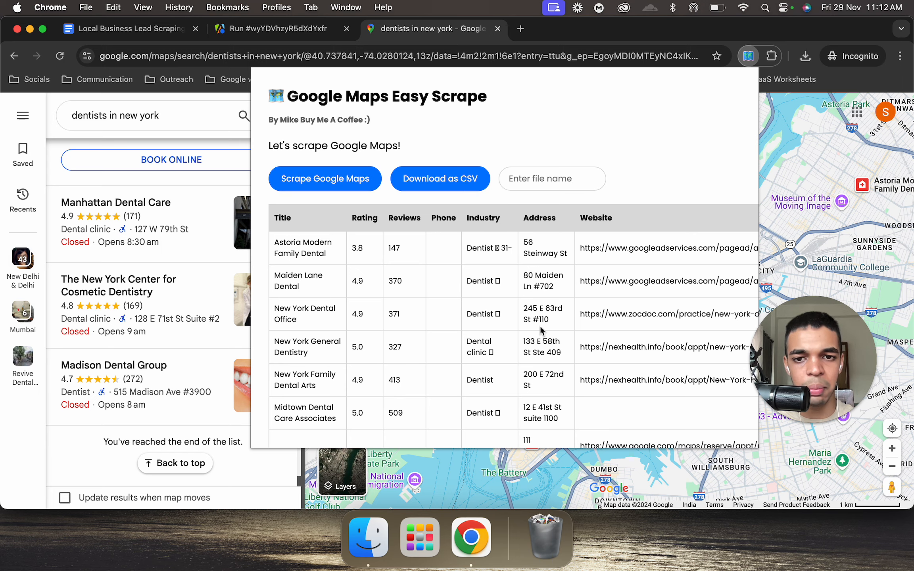
# Look through the scraped New York dentist table and download it as a CSV without entering a file name
pyautogui.hscroll(15, 540, 325)
pyautogui.hscroll(-15, 534, 325)
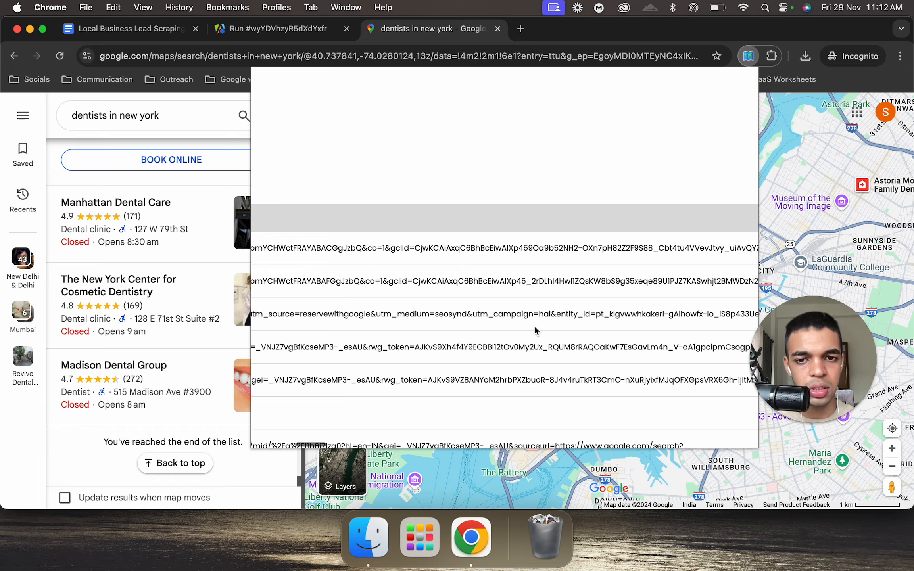
pyautogui.scroll(-8, 421, 292)
pyautogui.scroll(15, 422, 294)
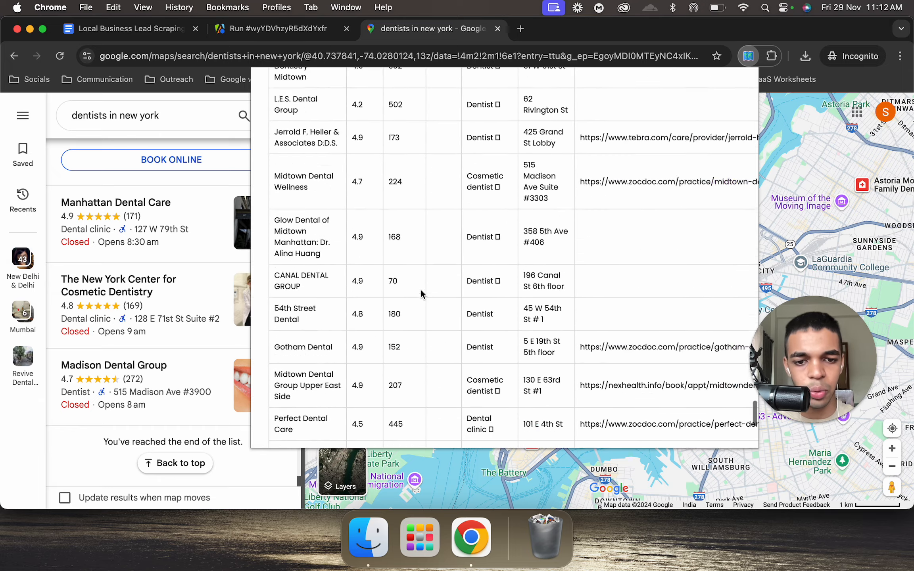
pyautogui.scroll(10, 422, 294)
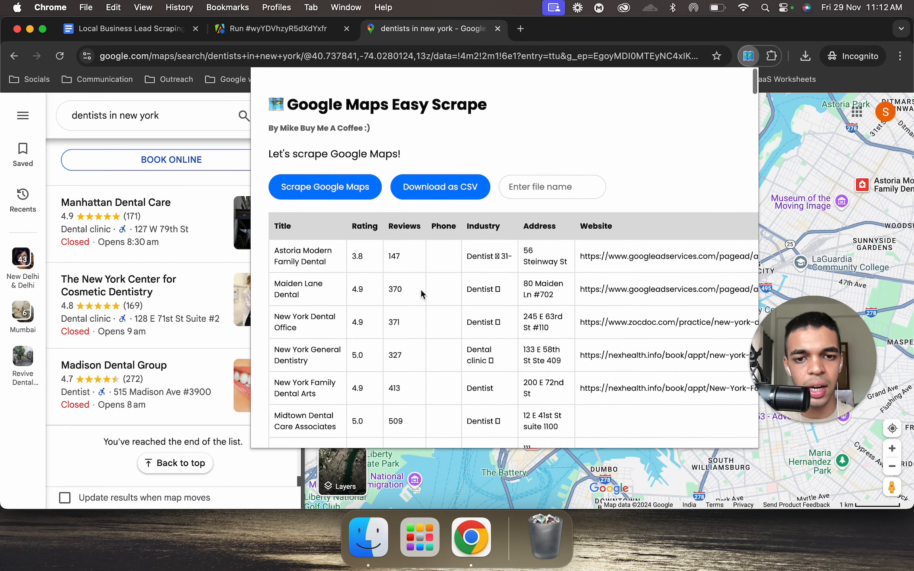
pyautogui.click(424, 185)
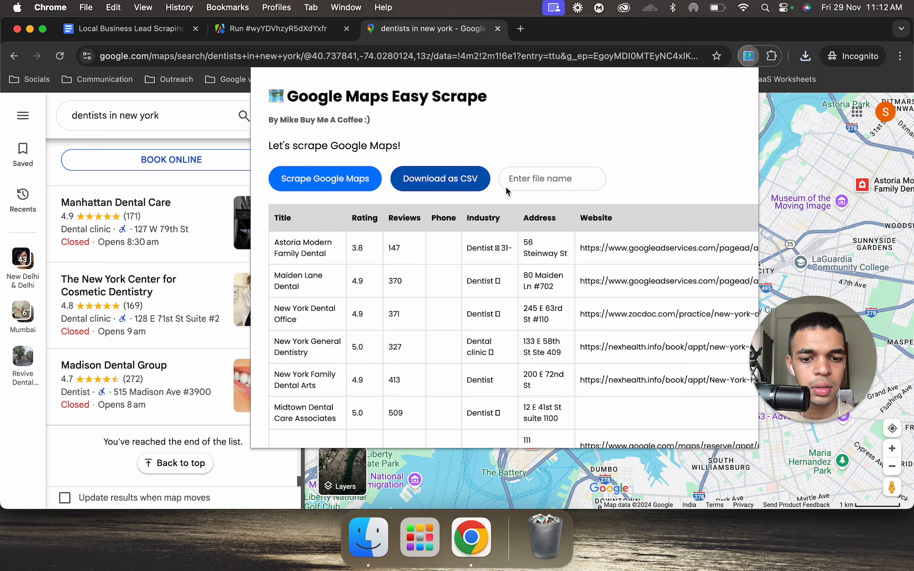
# Check the download history for google-maps-data (2).csv and close the New York dentists search
pyautogui.click(805, 56)
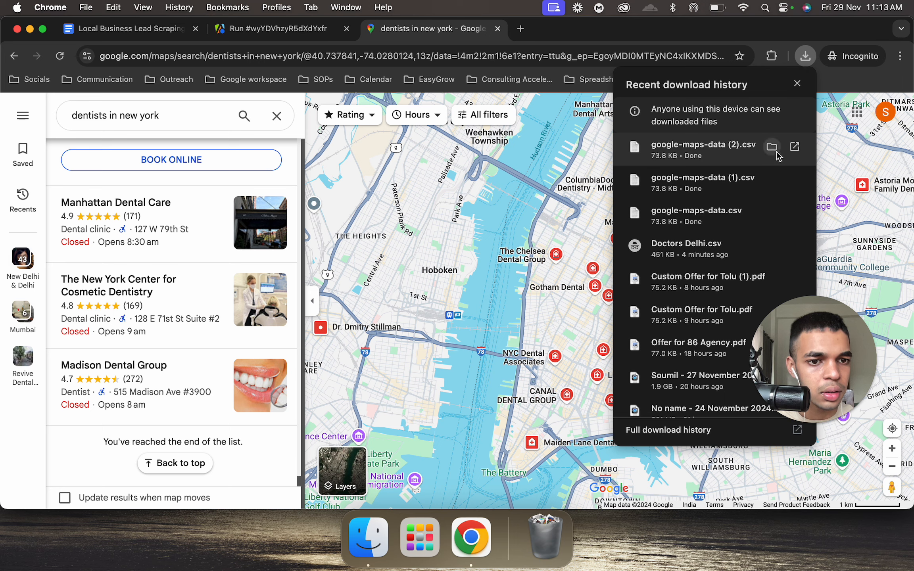
pyautogui.click(501, 31)
pyautogui.click(498, 30)
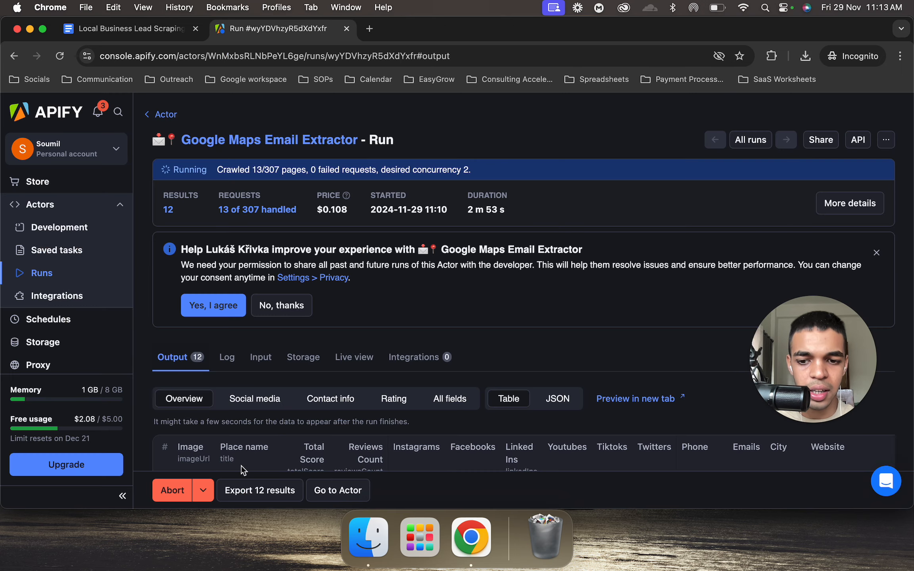
# Look through the London dentists results in the Apify run and view its dataset export options without downloading
pyautogui.scroll(-15, 271, 311)
pyautogui.click(260, 468)
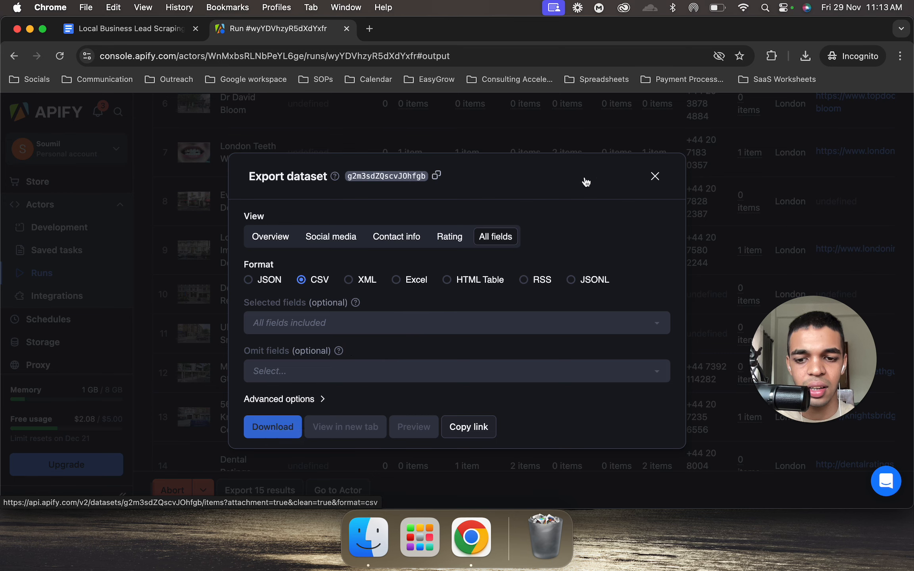
pyautogui.click(655, 177)
pyautogui.scroll(2, 328, 126)
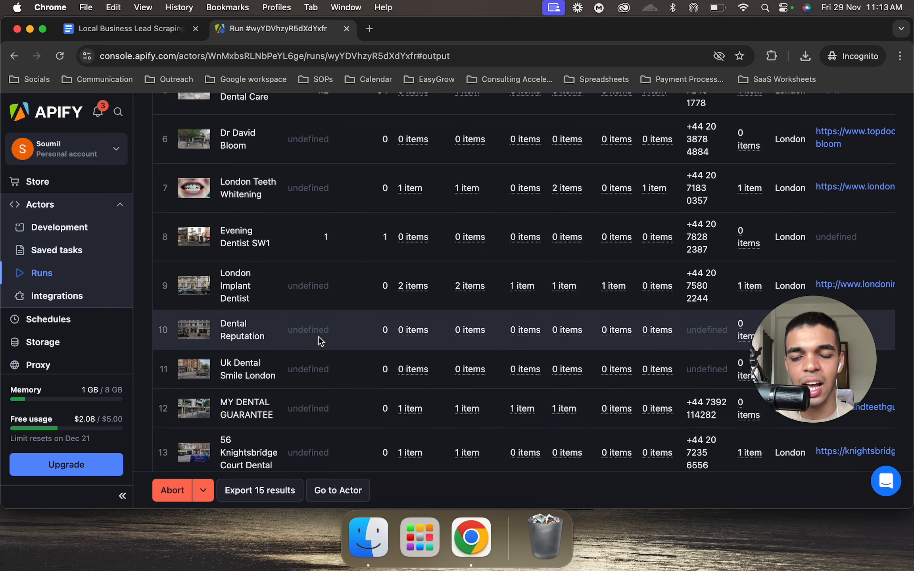
pyautogui.scroll(-2, 319, 337)
pyautogui.scroll(-10, 319, 337)
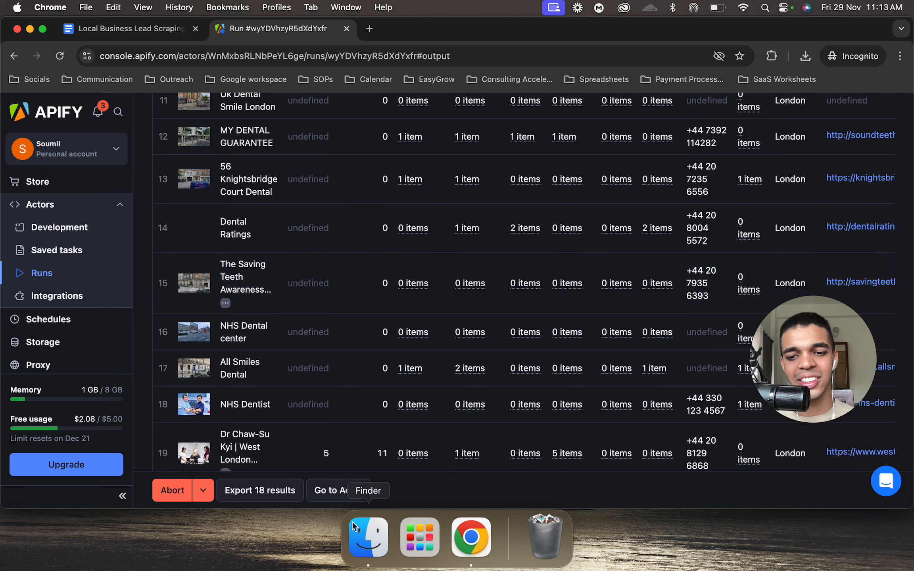
pyautogui.scroll(-5, 294, 427)
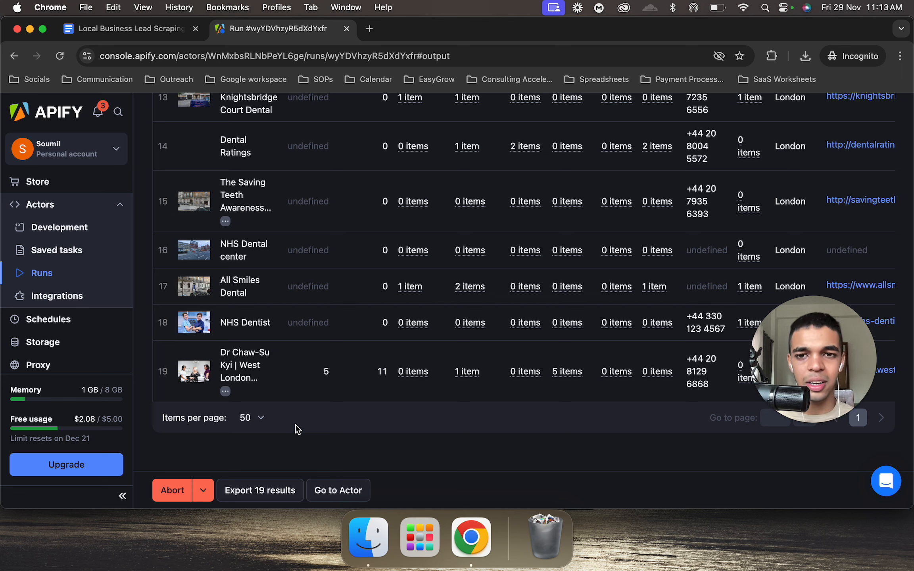
# Return to the Local Business Lead Scraping SOP and open the Google Sheets link in its "Export and Open the Data" section
pyautogui.click(147, 29)
pyautogui.scroll(-2, 330, 349)
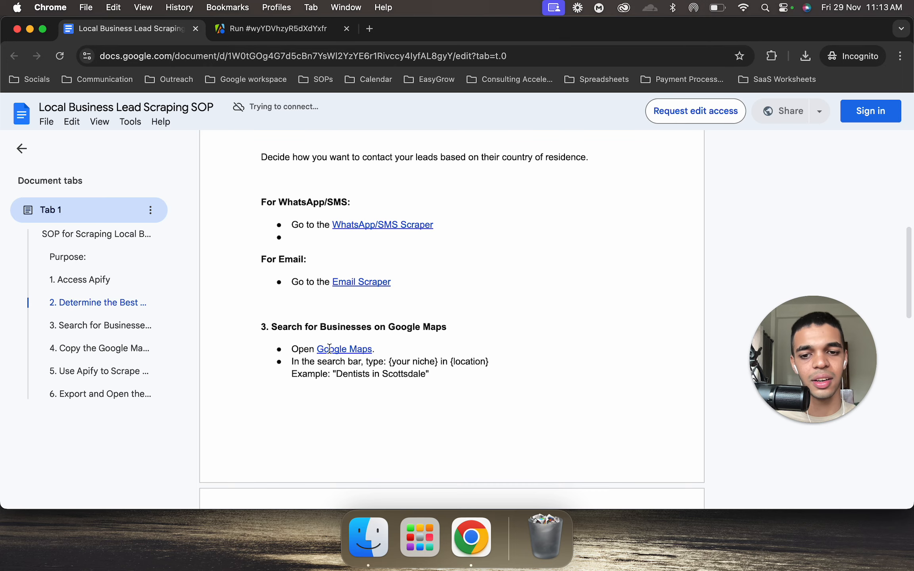
pyautogui.scroll(-6, 329, 350)
pyautogui.scroll(-12, 329, 351)
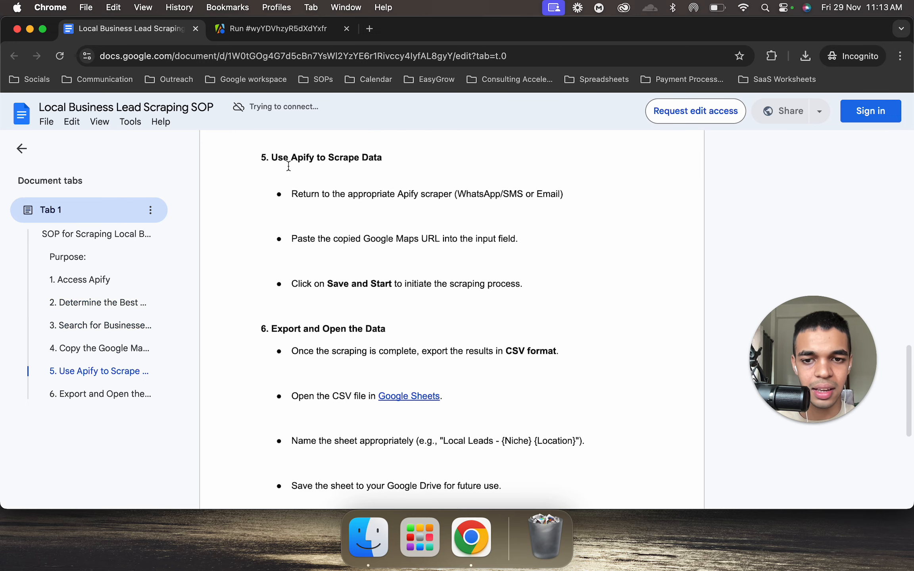
pyautogui.scroll(-5, 528, 284)
pyautogui.scroll(-2, 529, 284)
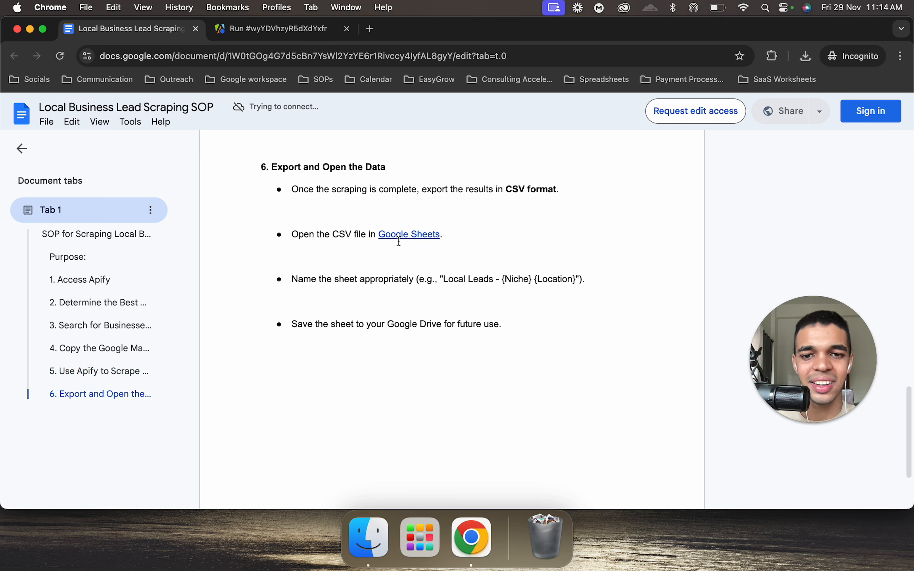
pyautogui.moveTo(399, 237)
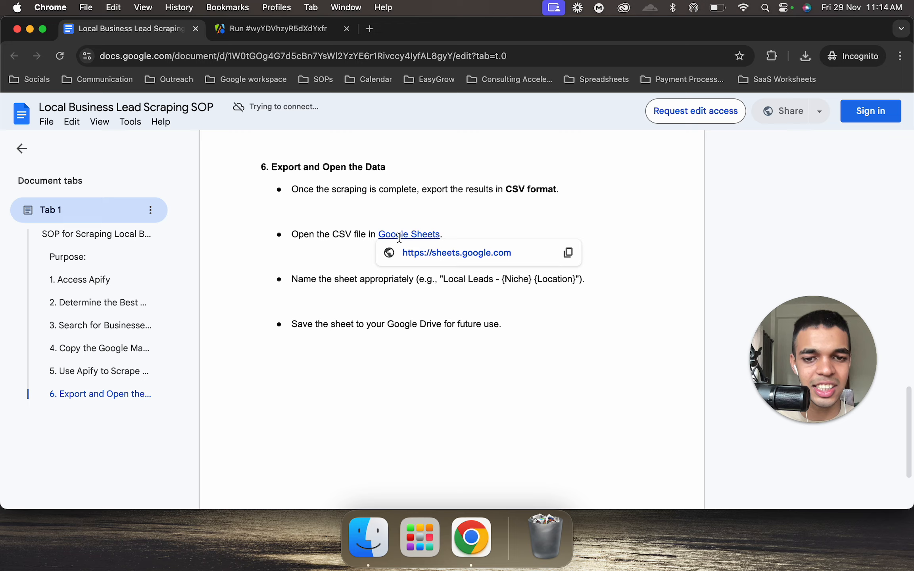
pyautogui.click(457, 253)
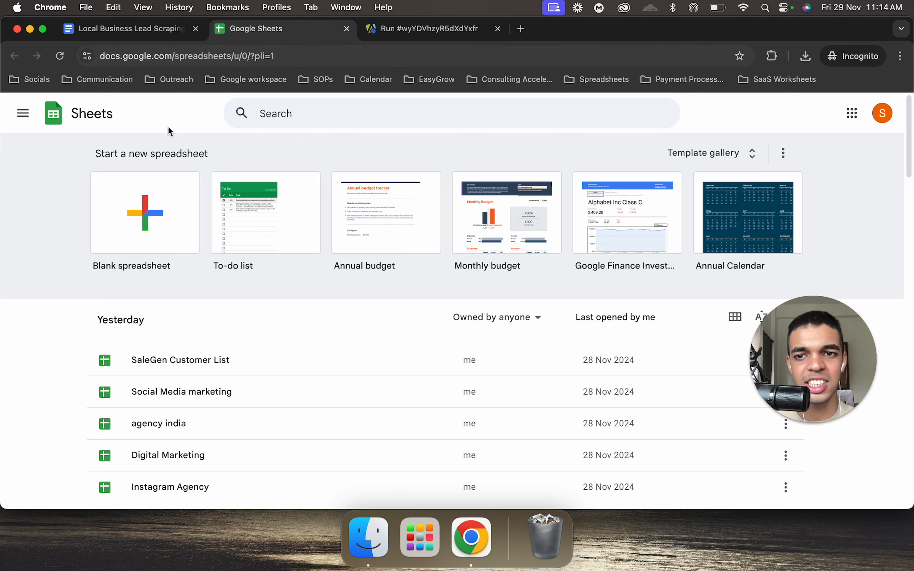
# Create a blank spreadsheet and open Doctors Delhi.csv in it by uploading the file from Downloads
pyautogui.click(139, 221)
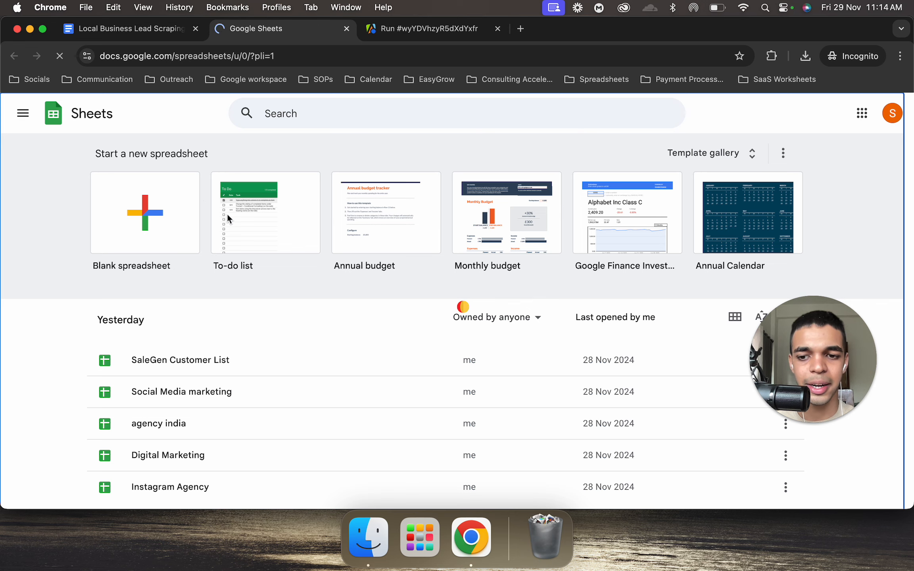
pyautogui.click(47, 122)
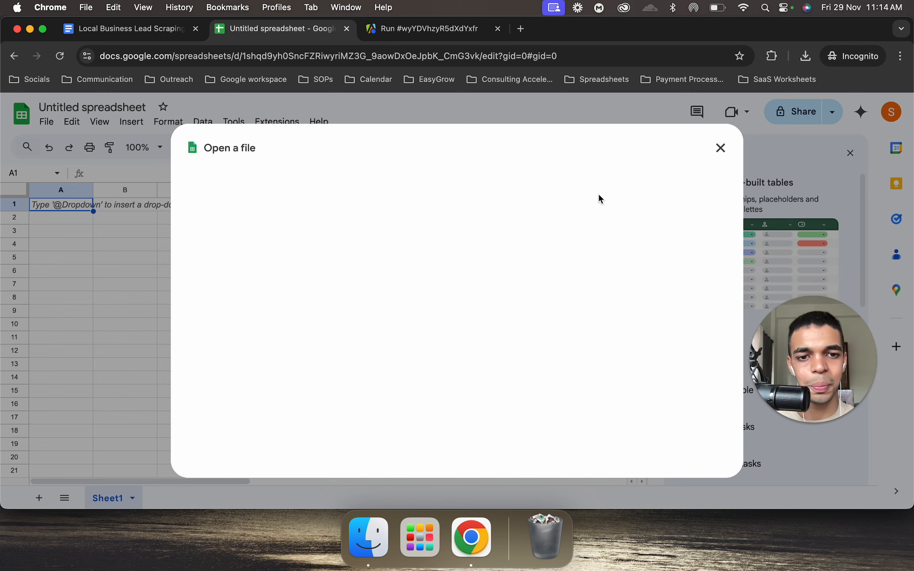
pyautogui.click(528, 191)
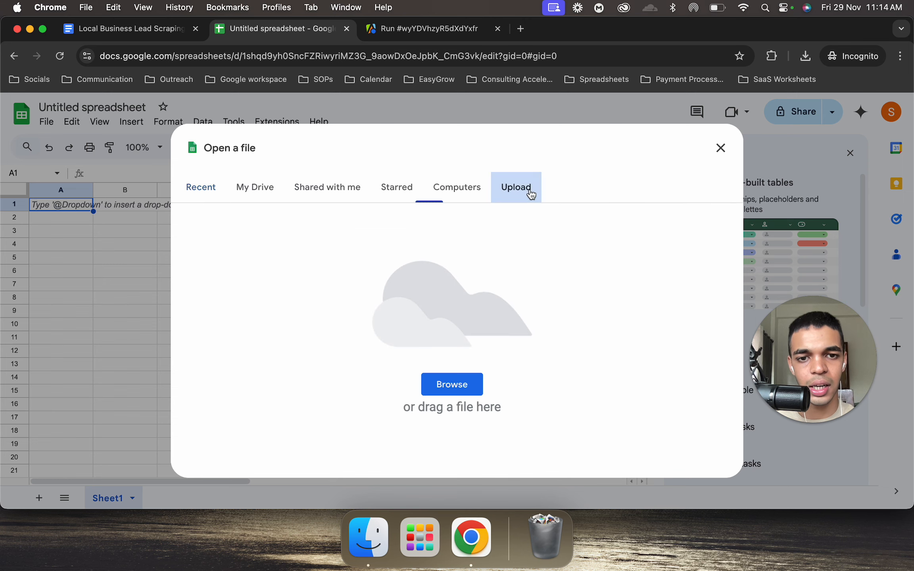
pyautogui.click(465, 385)
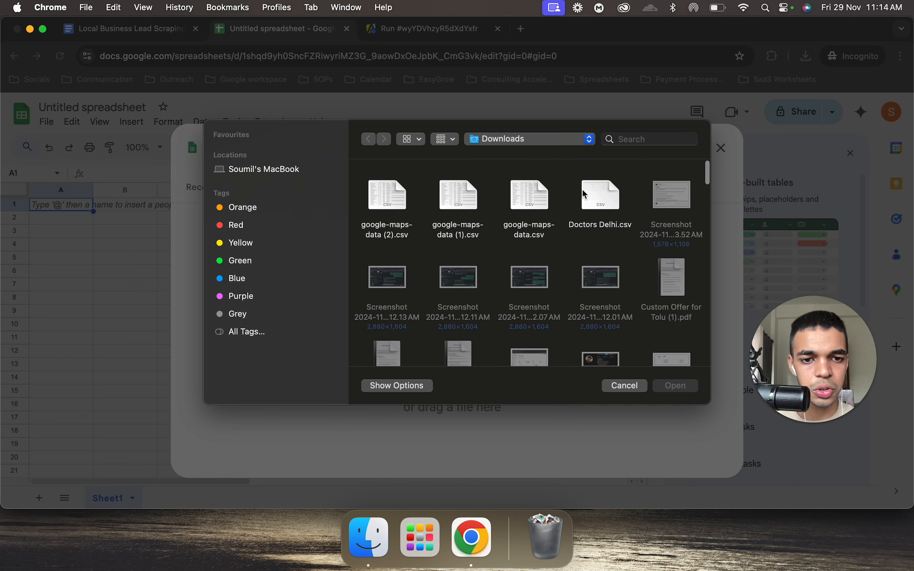
pyautogui.click(600, 195)
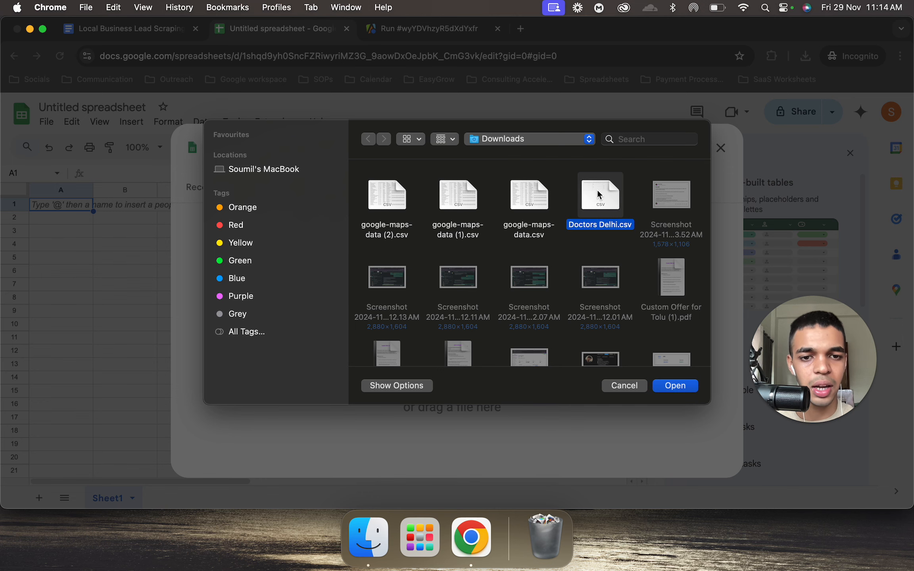
pyautogui.doubleClick(599, 194)
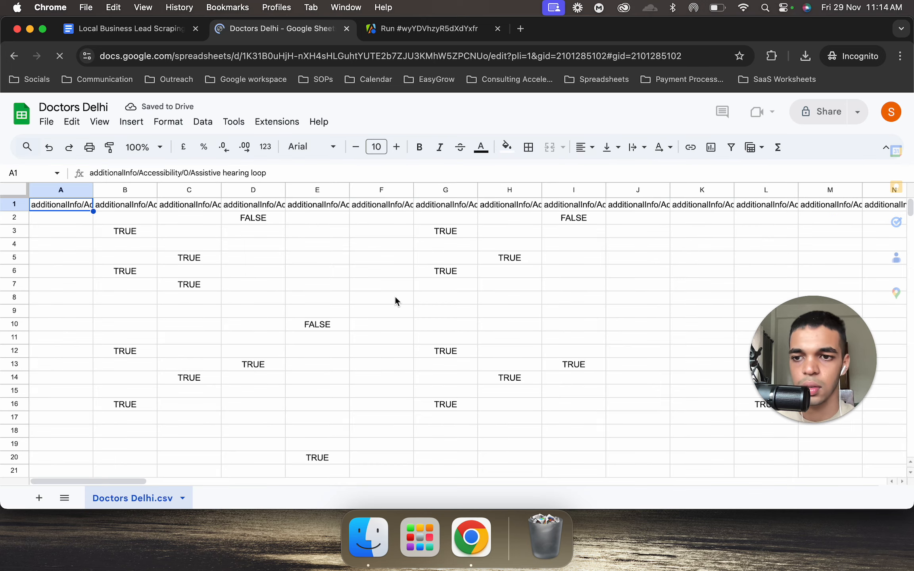
# Examine the columns of the Doctors Delhi sheet, from the additionalInfo fields through address, categories, city and location
pyautogui.hscroll(10, 534, 259)
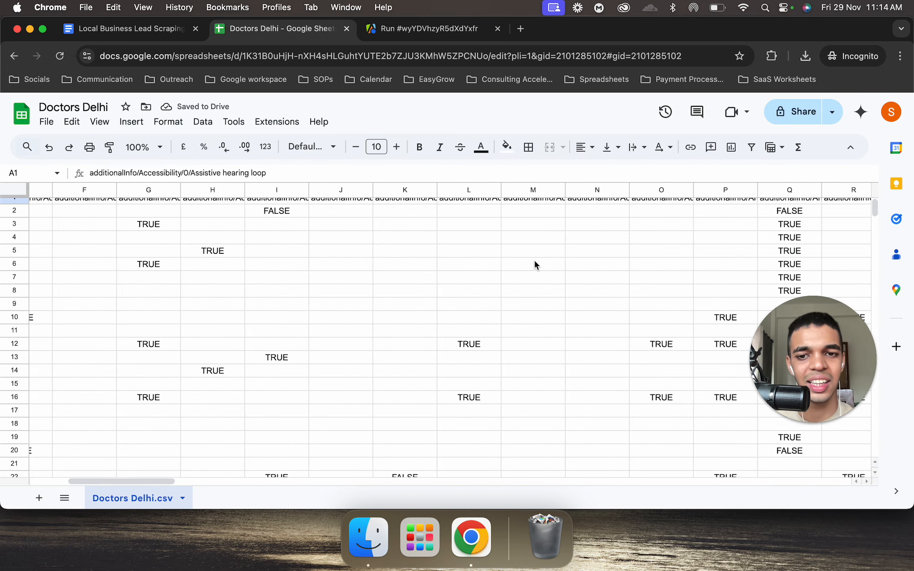
pyautogui.hscroll(3, 534, 260)
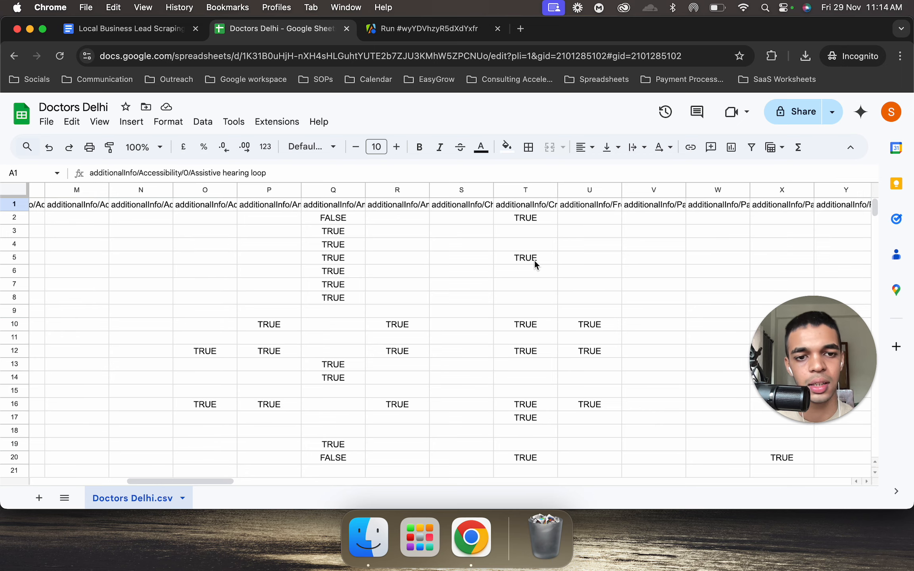
pyautogui.hscroll(12, 534, 260)
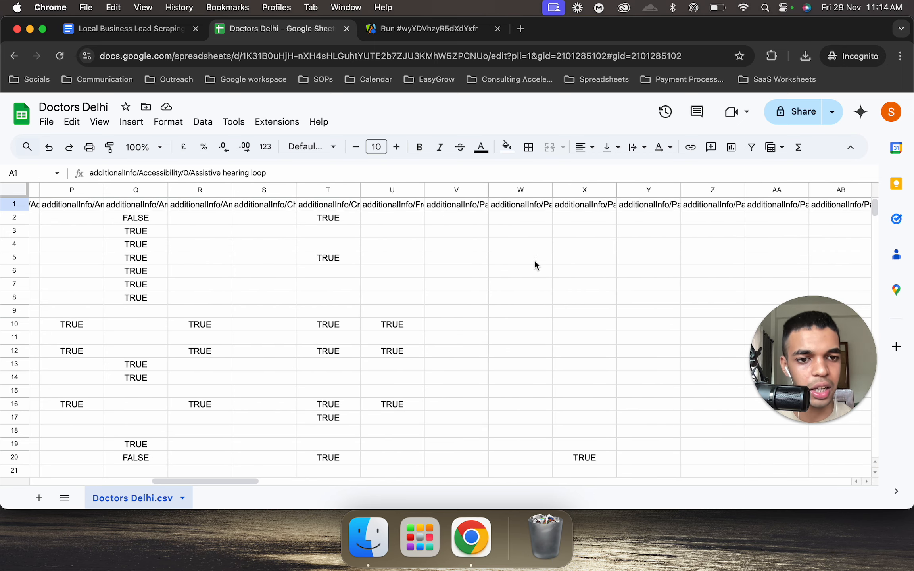
pyautogui.hscroll(5, 535, 259)
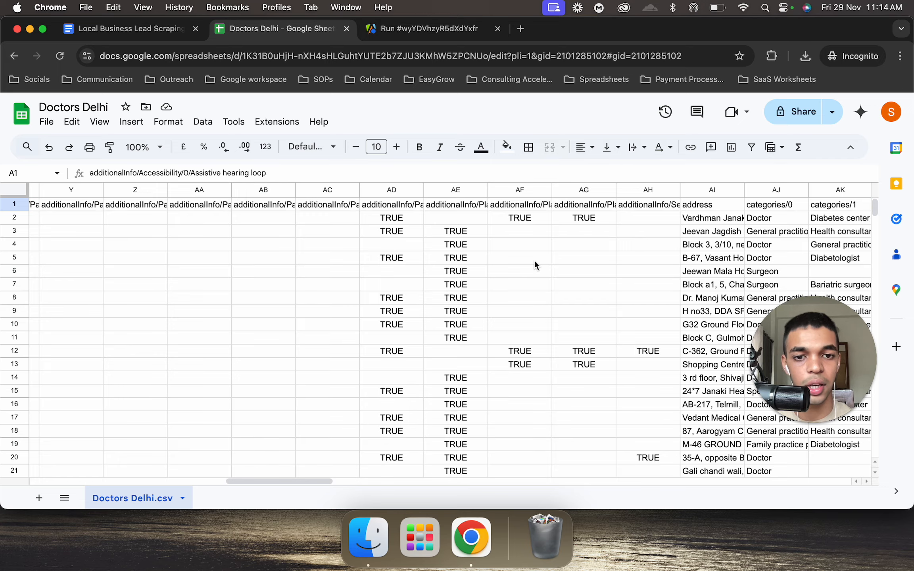
pyautogui.hscroll(1, 534, 259)
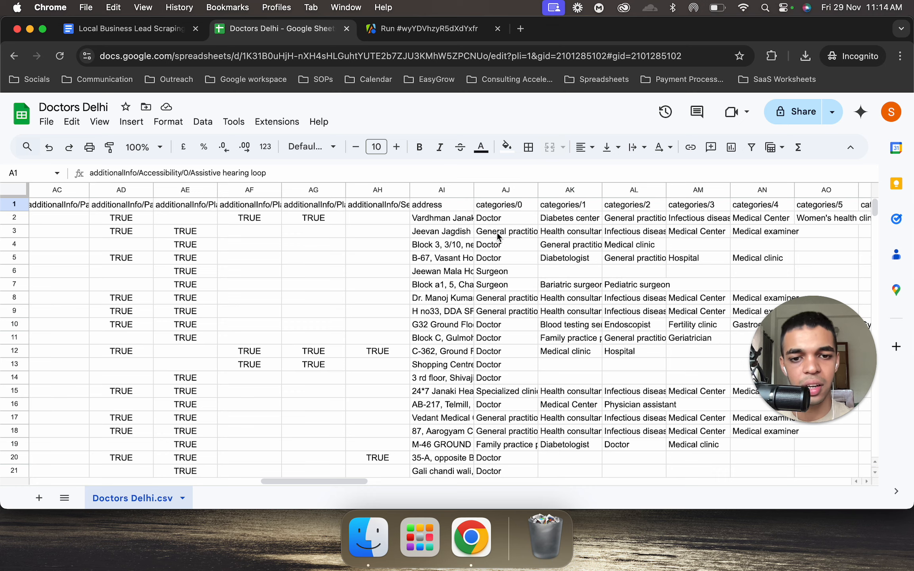
pyautogui.hscroll(7, 522, 248)
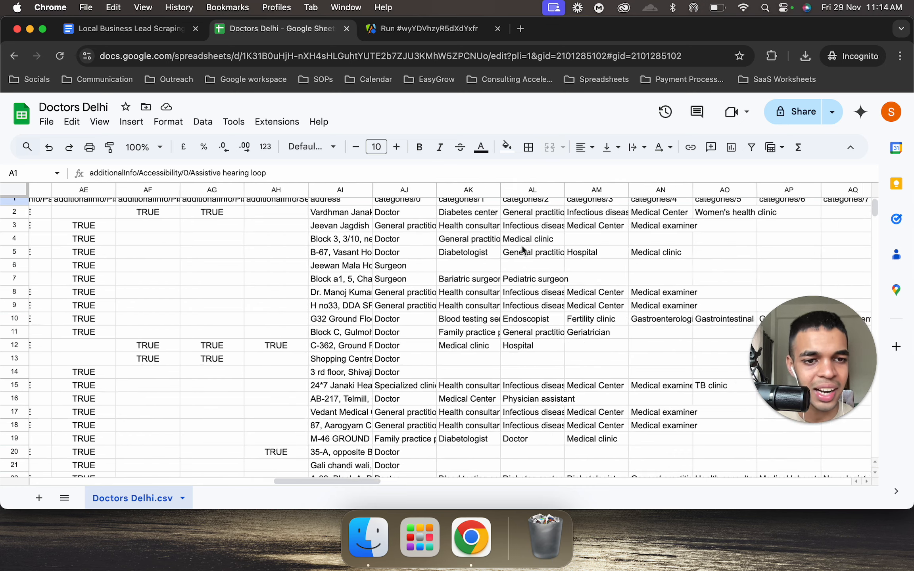
pyautogui.hscroll(4, 522, 250)
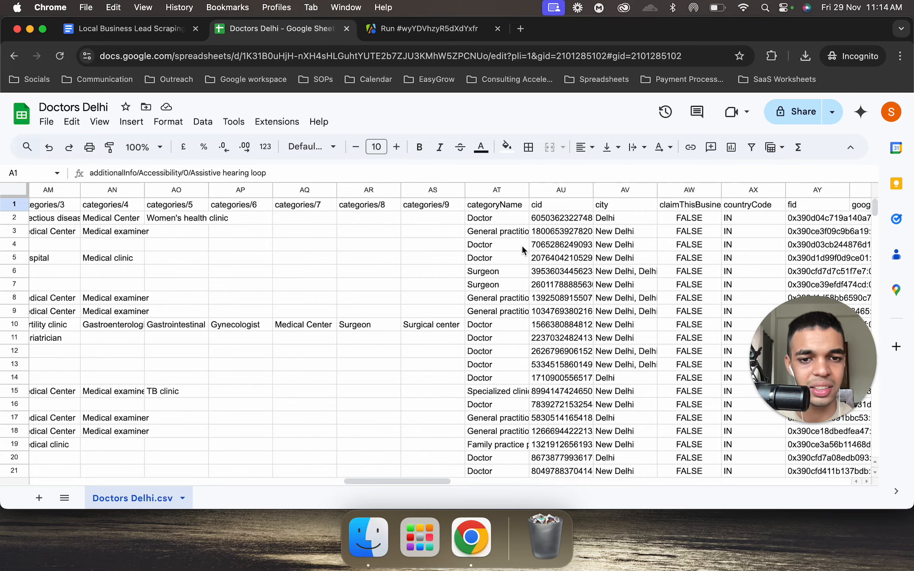
pyautogui.hscroll(3, 522, 246)
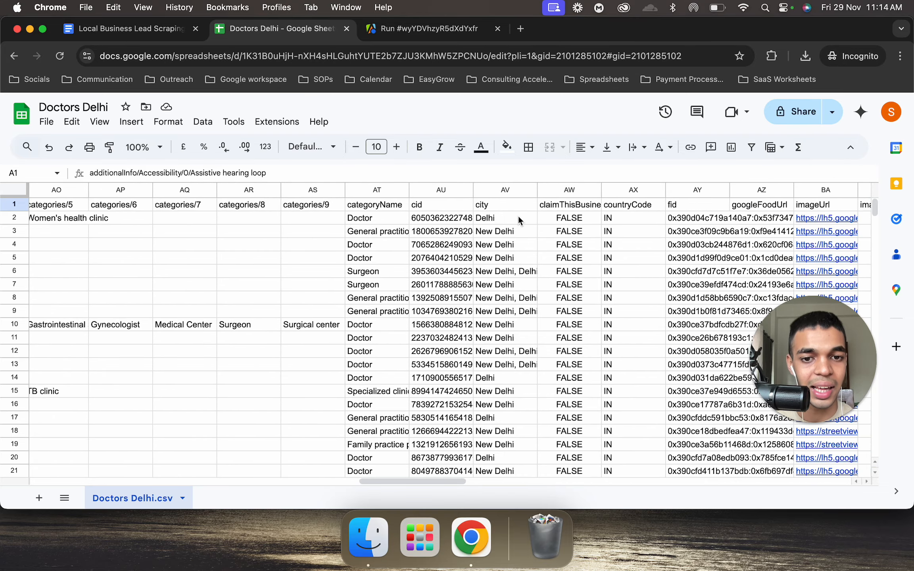
pyautogui.hscroll(5, 504, 298)
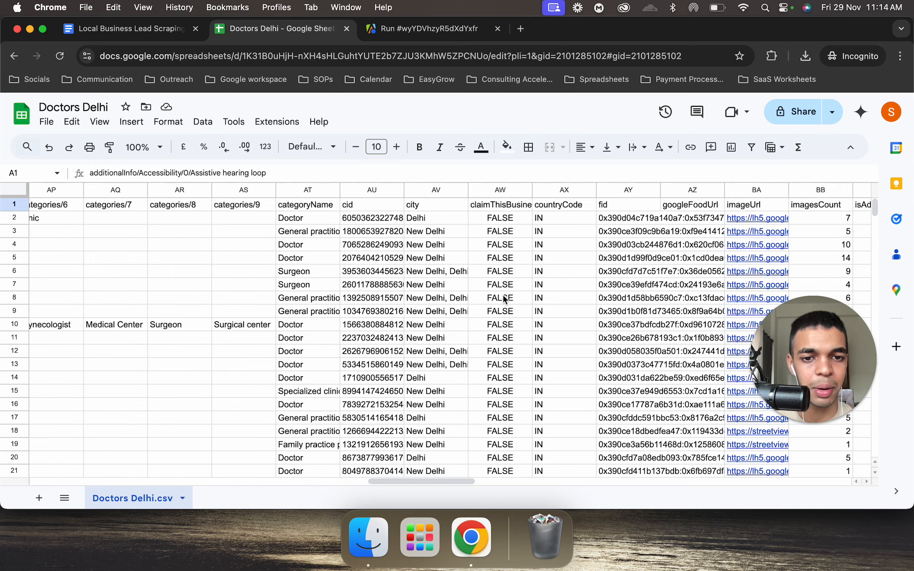
pyautogui.hscroll(5, 503, 300)
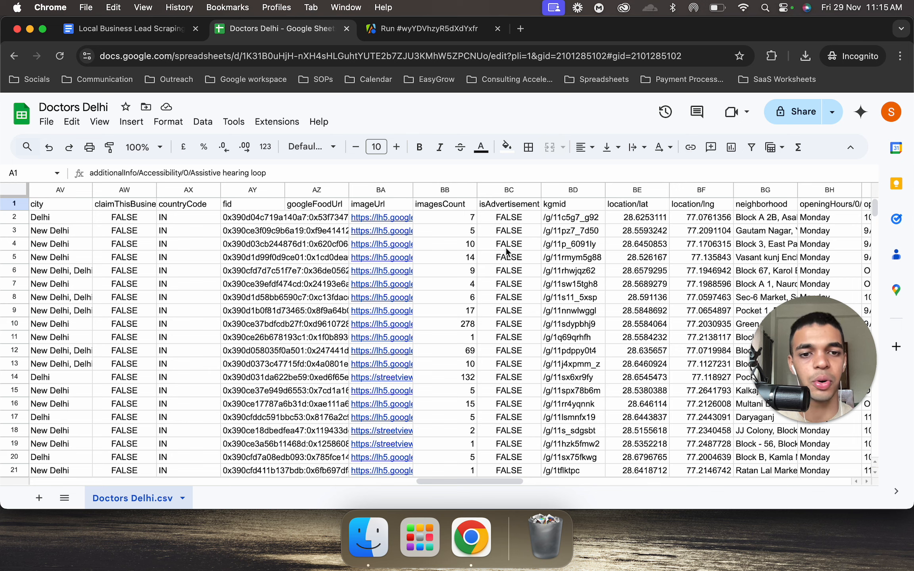
# Select the isAdvertisement header in cell BC1 and take a screenshot of the entire screen
pyautogui.click(511, 209)
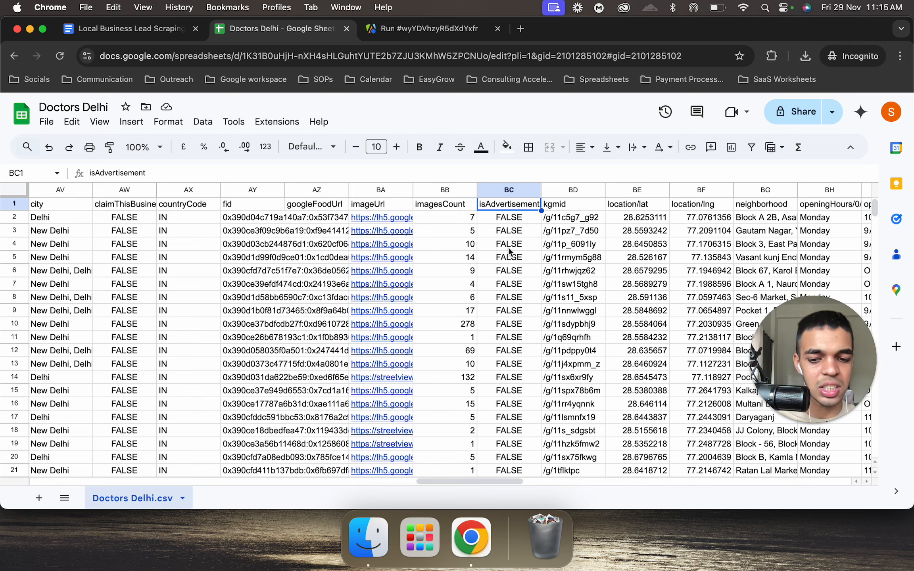
pyautogui.press('super+shift+5')
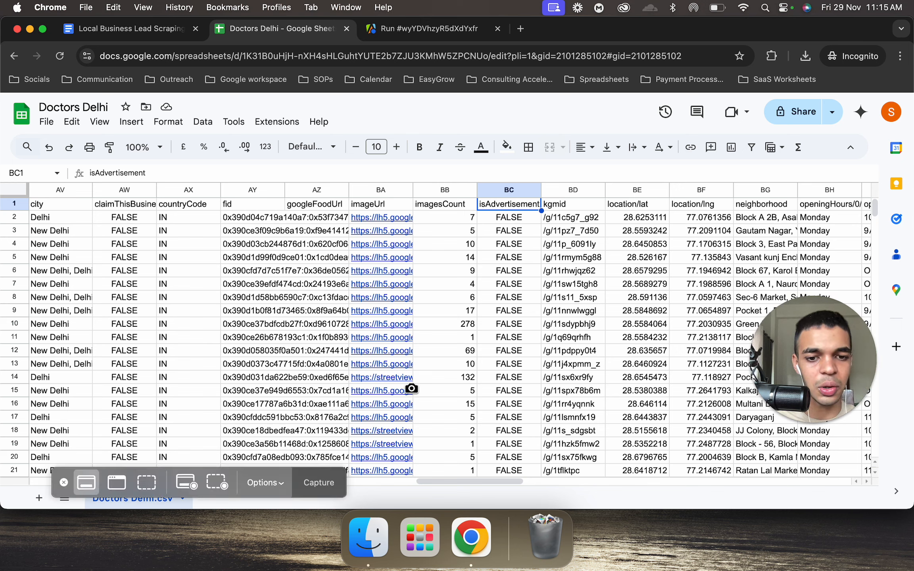
pyautogui.click(340, 489)
pyautogui.click(525, 28)
pyautogui.write('c')
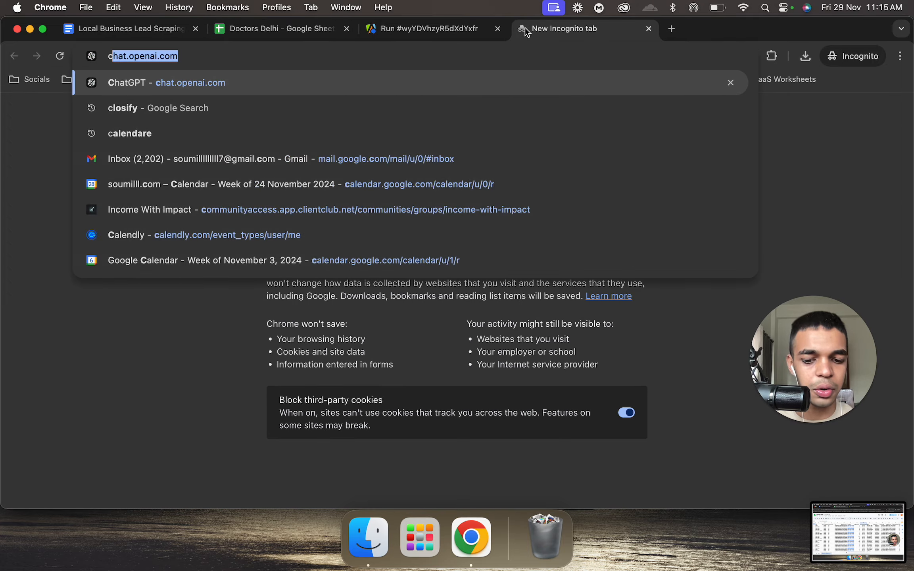
pyautogui.write('ha')
pyautogui.press('super+w')
# Open ChatGPT in a new regular browser window and attach the latest spreadsheet screenshot from the computer to the message
pyautogui.press('super+n')
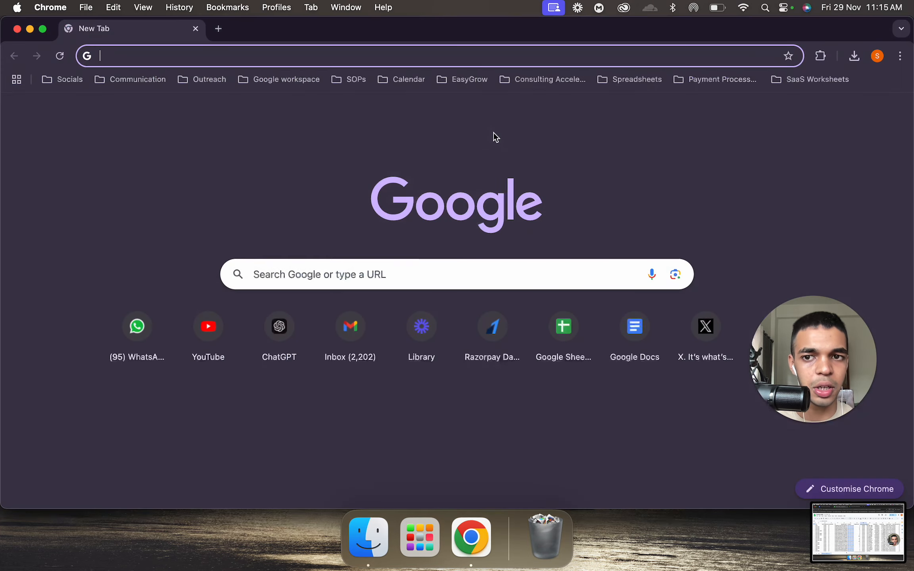
pyautogui.write('cha')
pyautogui.press('Return')
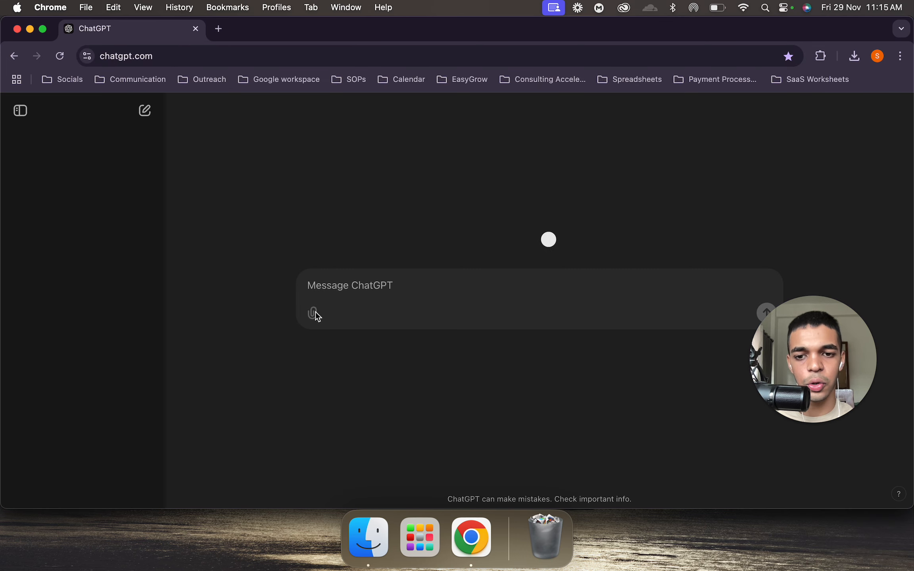
pyautogui.click(314, 313)
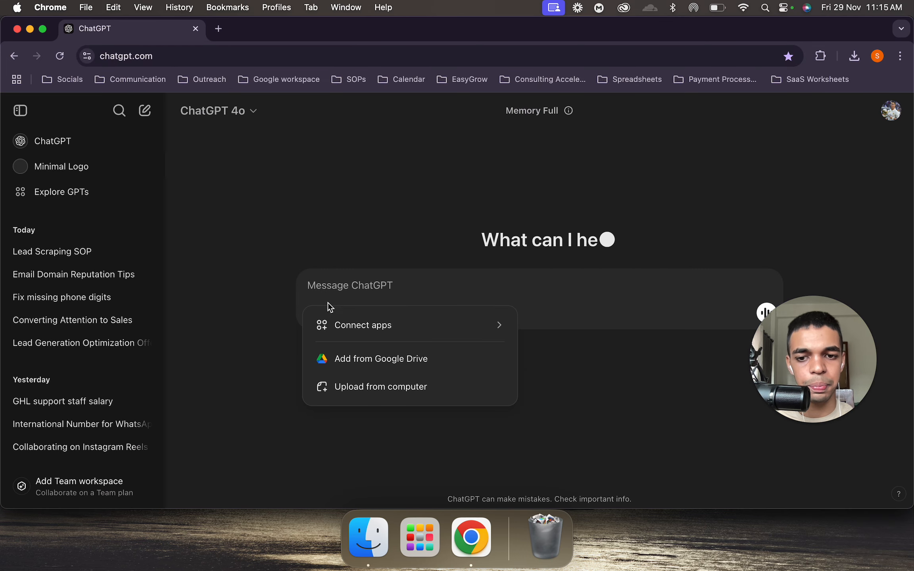
pyautogui.click(370, 390)
pyautogui.doubleClick(395, 184)
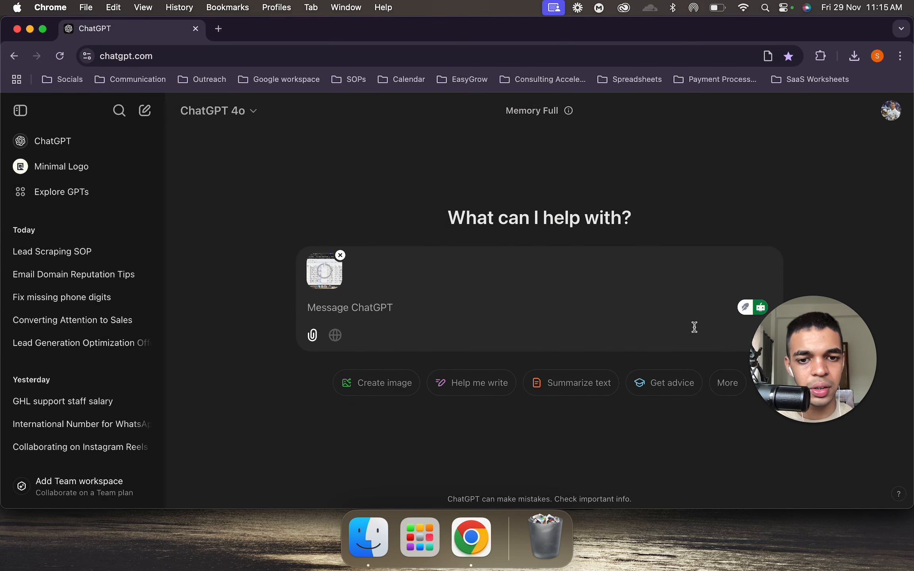
pyautogui.moveTo(816, 363); pyautogui.dragTo(125, 171)
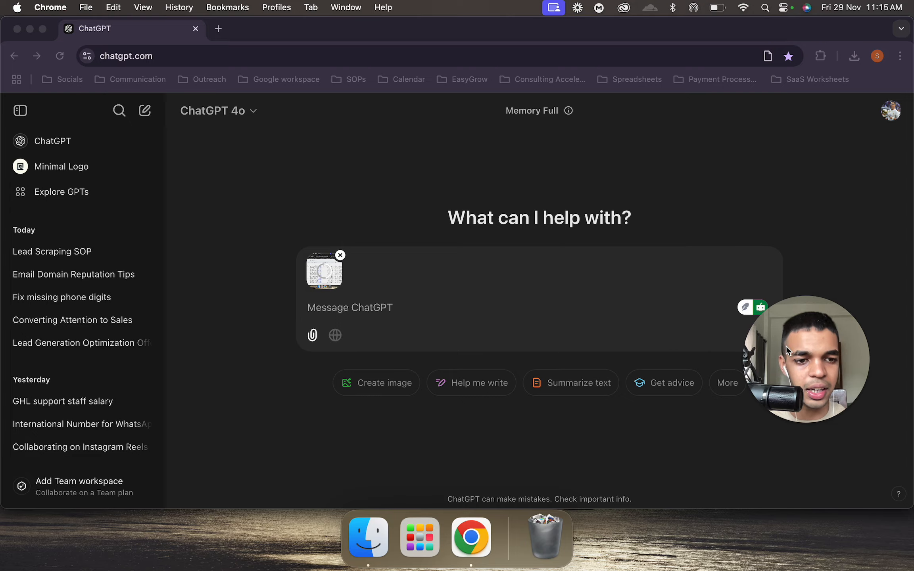
pyautogui.moveTo(787, 346); pyautogui.dragTo(1, 82)
pyautogui.click(383, 305)
pyautogui.hotkey('ctrl', 'Up')
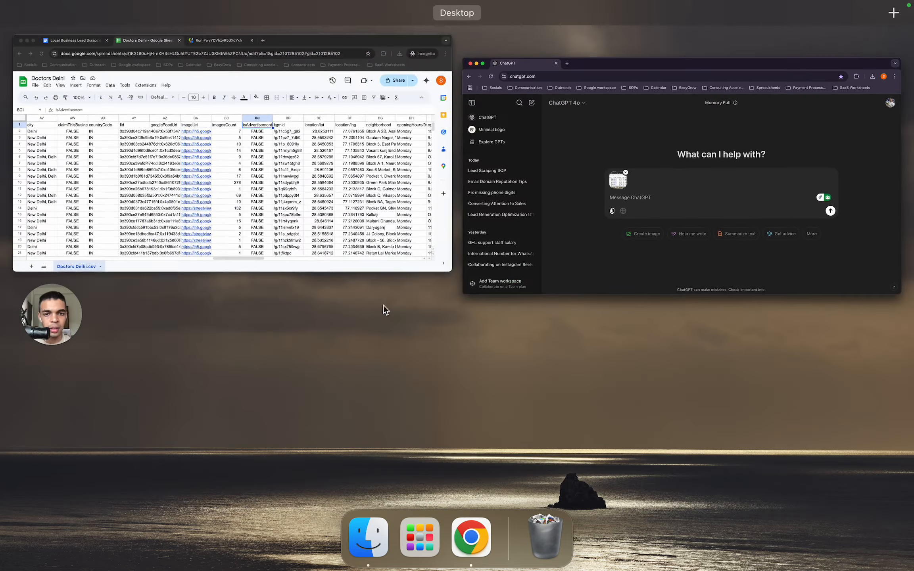
pyautogui.hotkey('ctrl', 'Up')
pyautogui.hotkey('ctrl', 'Up')
pyautogui.hotkey('ctrl', 'Up')
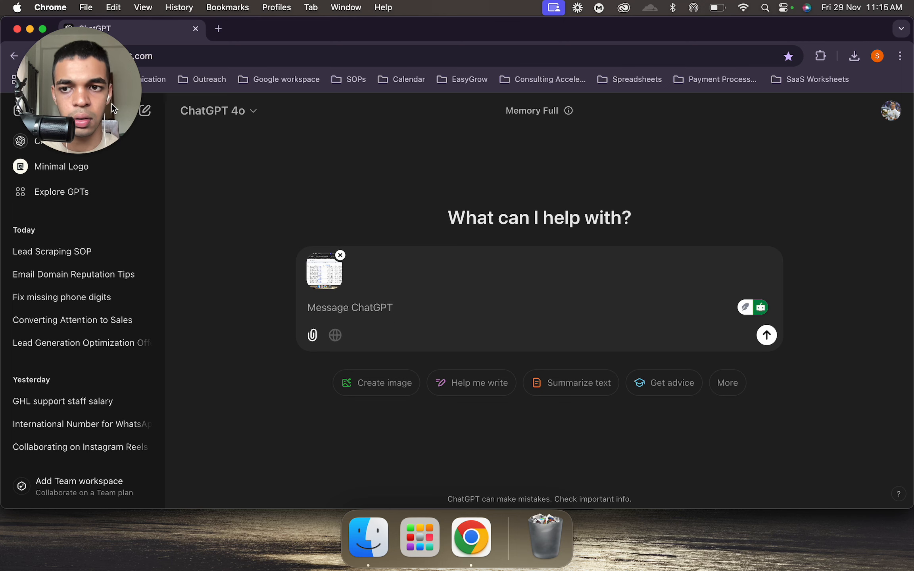
pyautogui.moveTo(111, 104); pyautogui.dragTo(139, 395)
# Ask ChatGPT for a formula deleting businesses marked as advertising in column BC, to reach out to those that aren't and offer paid ad services
pyautogui.click(355, 309)
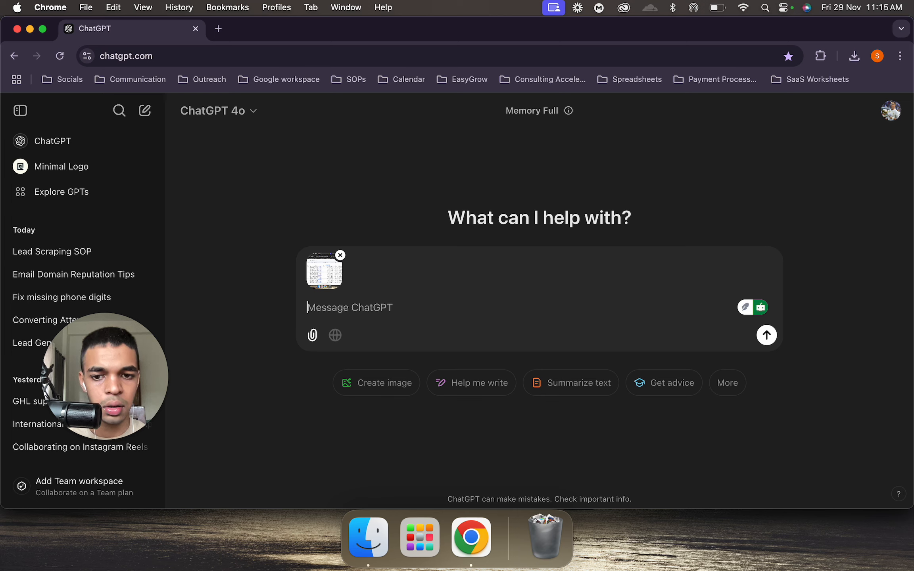
pyautogui.write('inin column ')
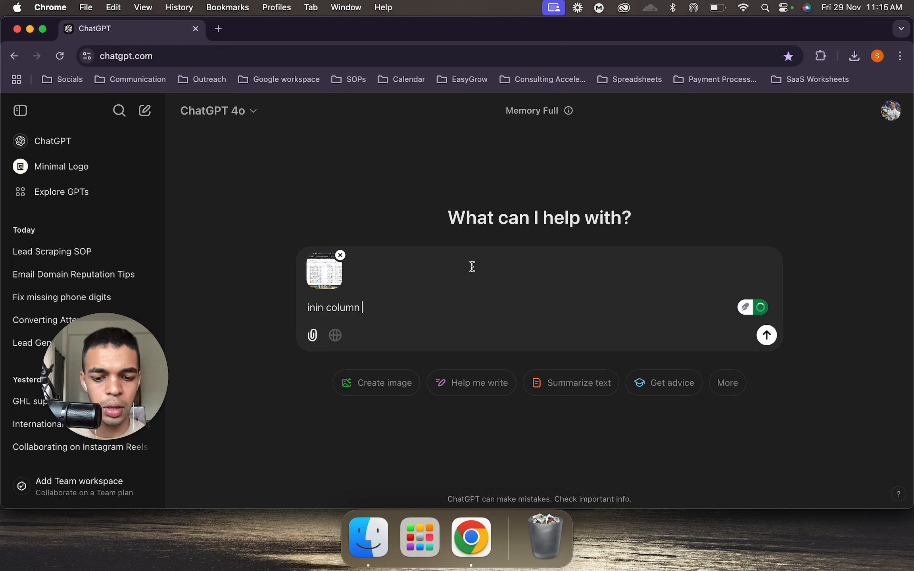
pyautogui.write('BC, yu')
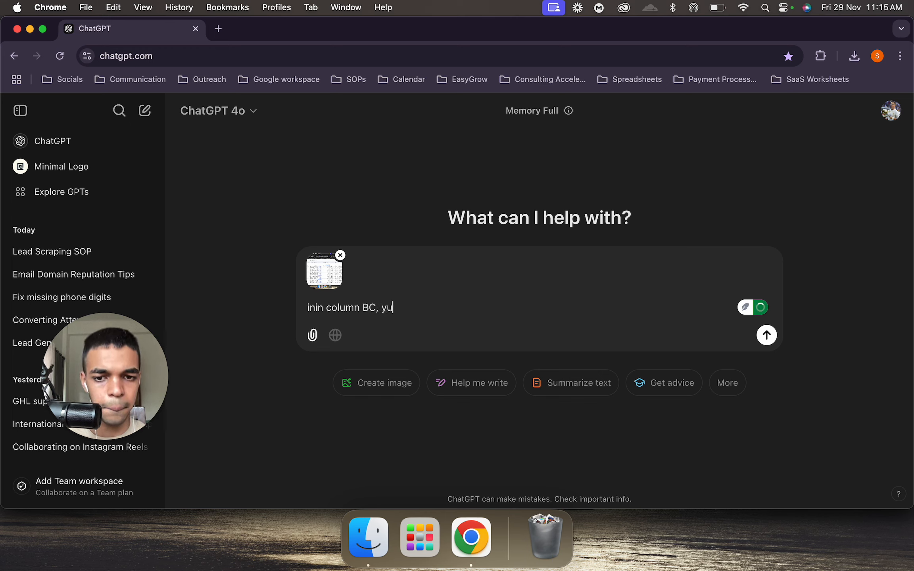
pyautogui.press('BackSpace')
pyautogui.write('ou can see')
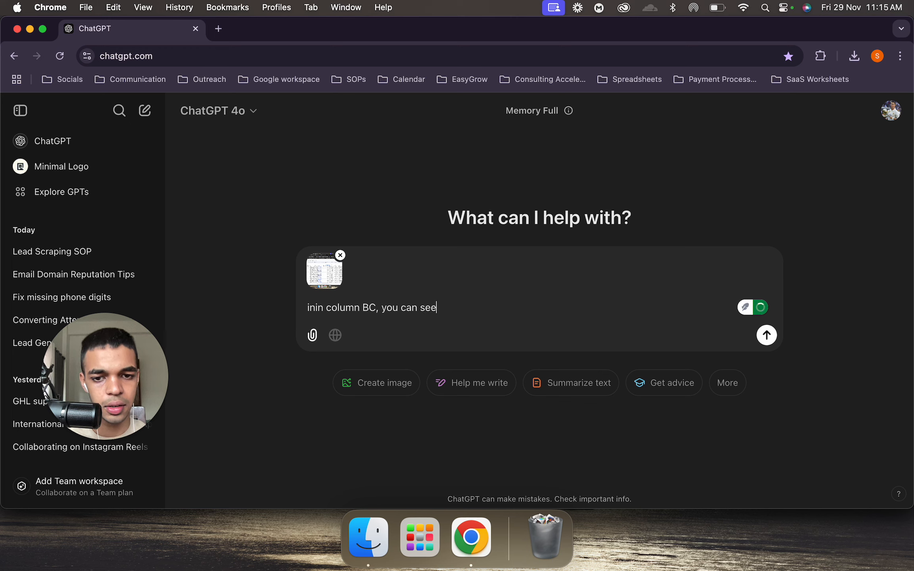
pyautogui.write(' that ')
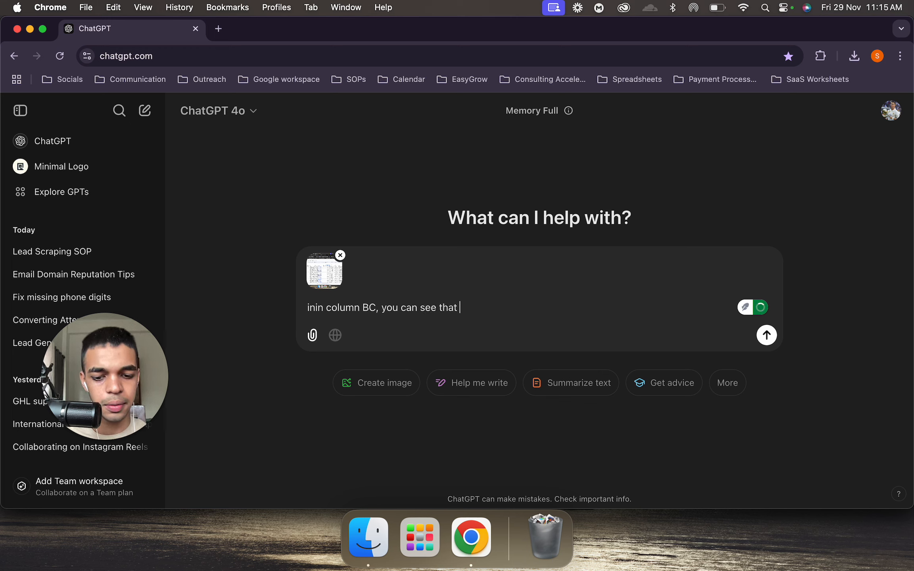
pyautogui.write('it says if ')
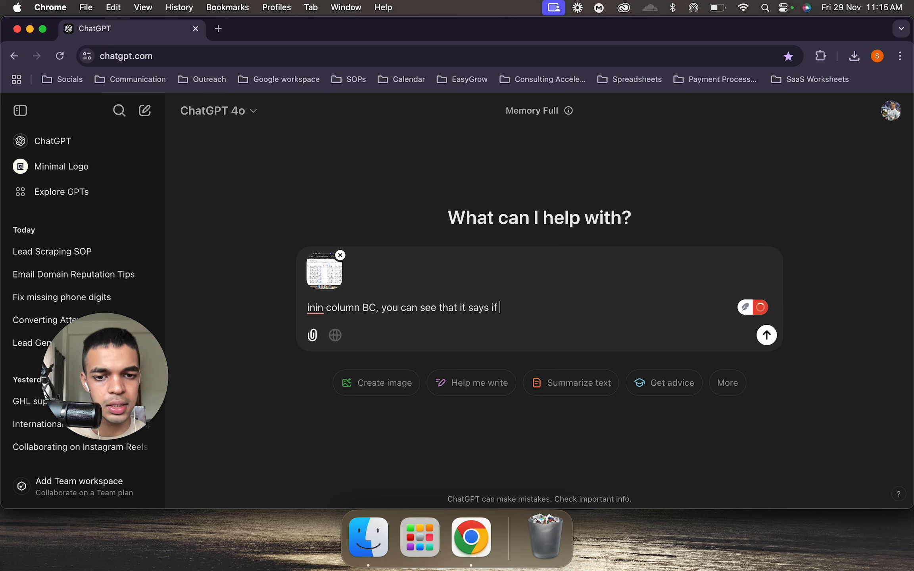
pyautogui.write('a busi')
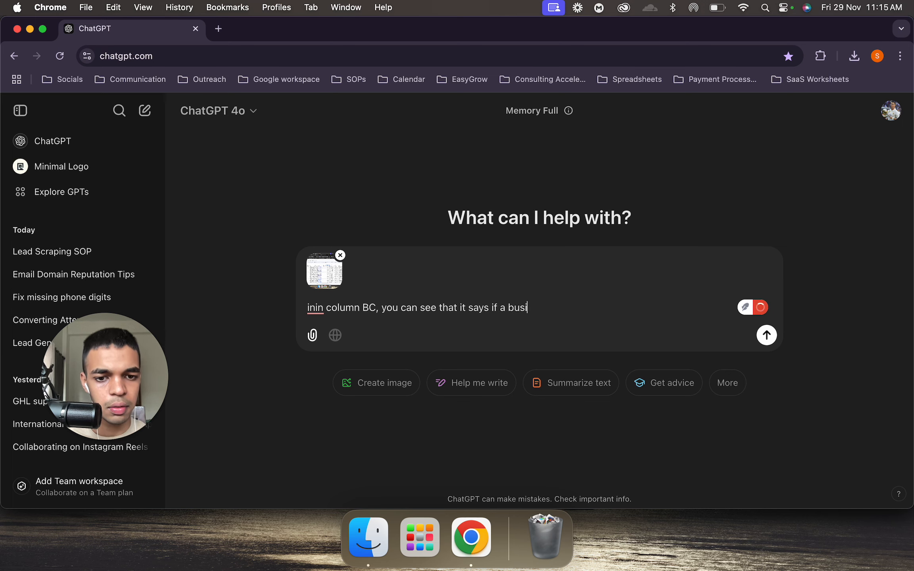
pyautogui.write('ness is adv')
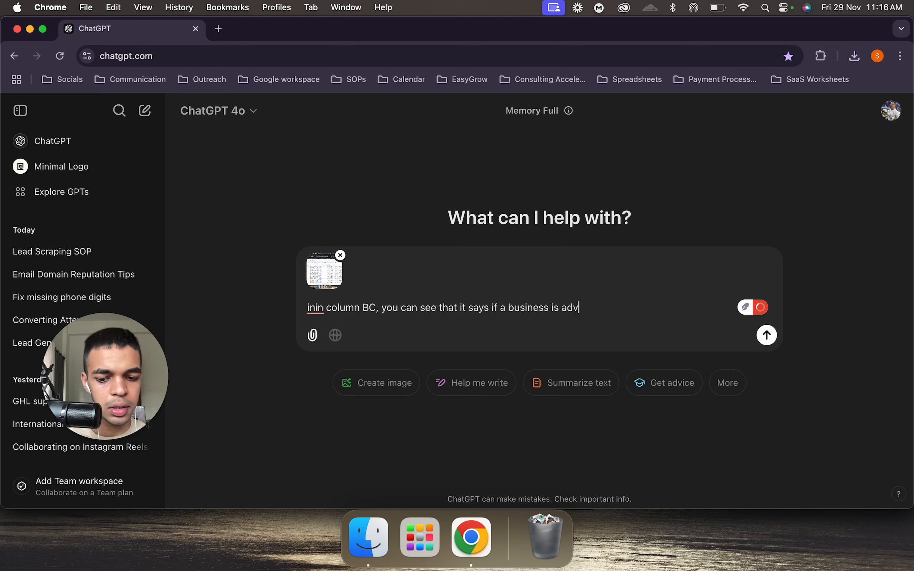
pyautogui.write('ertising or ')
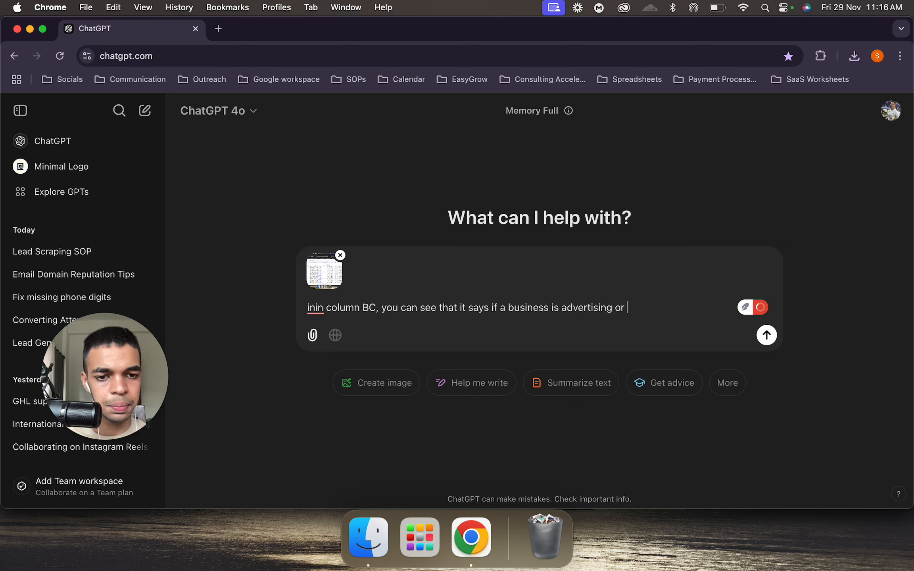
pyautogui.write('not, give me a formula to ')
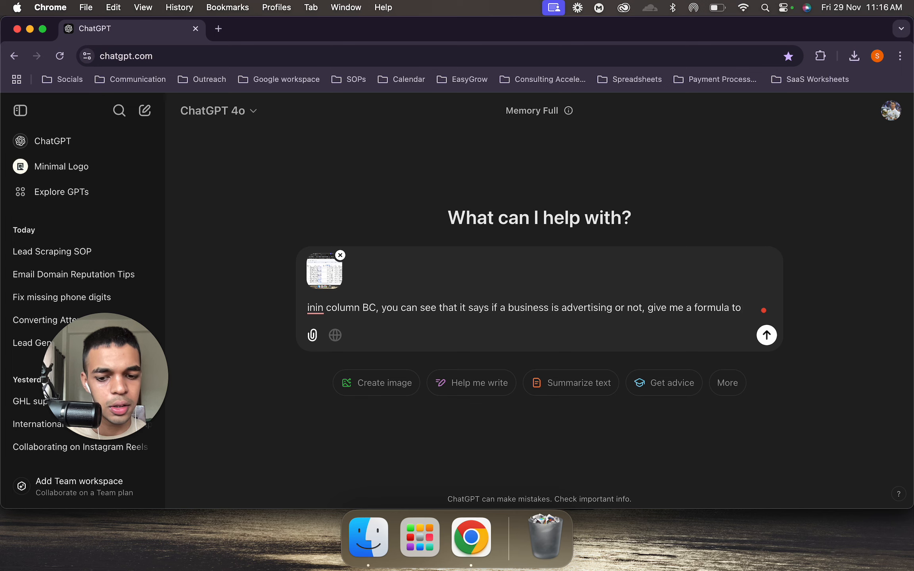
pyautogui.write('delet')
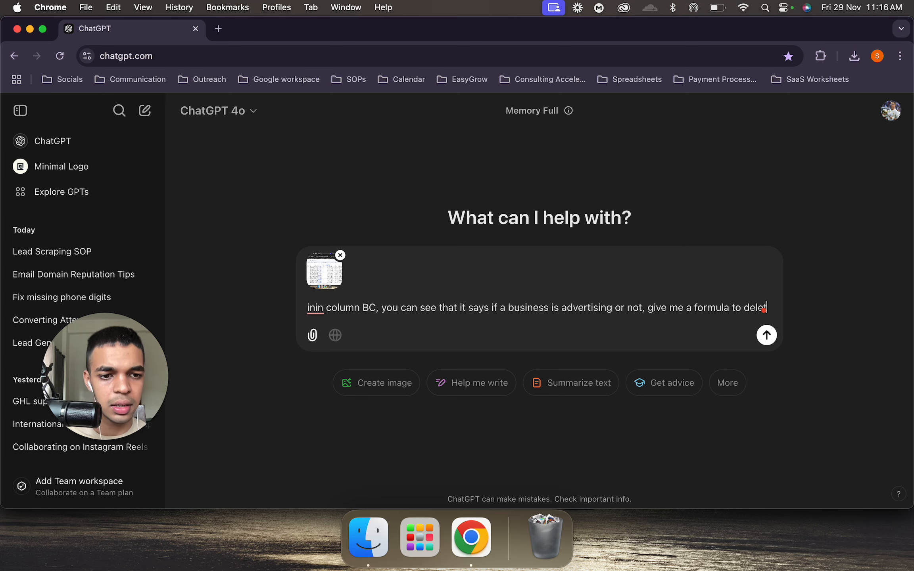
pyautogui.write('e the ')
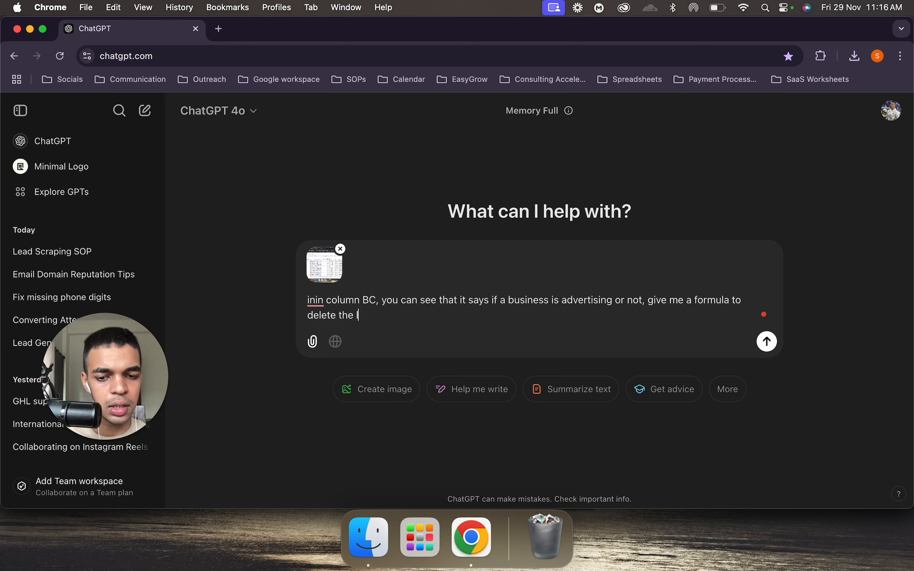
pyautogui.write('list of busi')
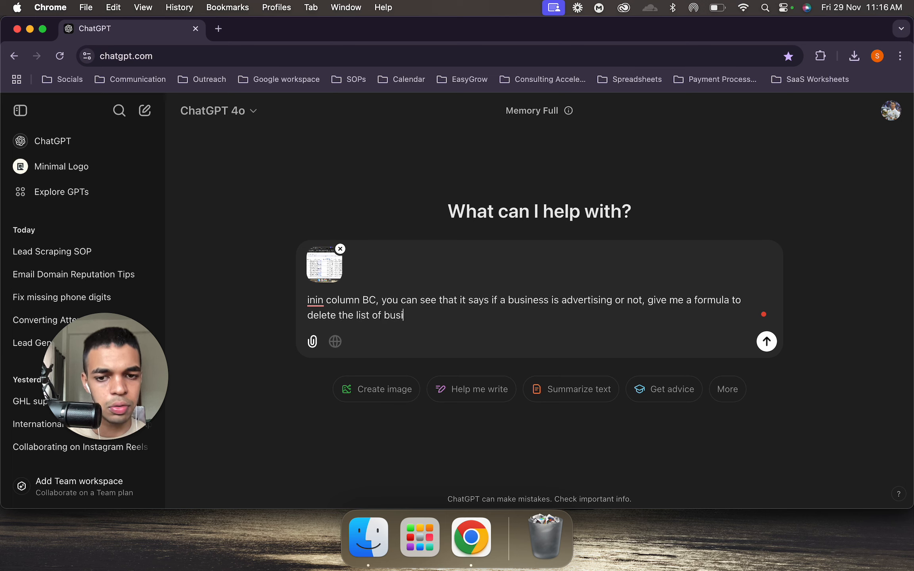
pyautogui.write('nesses which a')
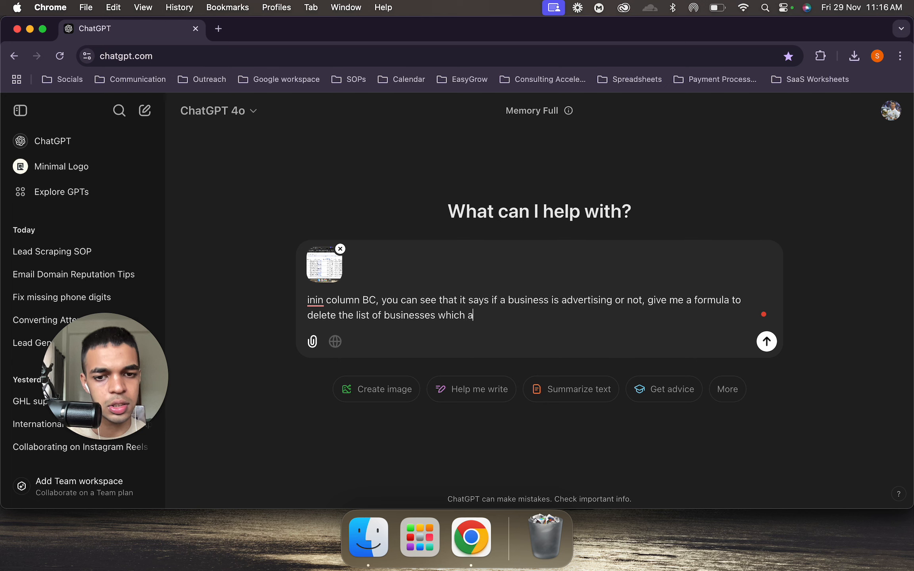
pyautogui.write('re advertis')
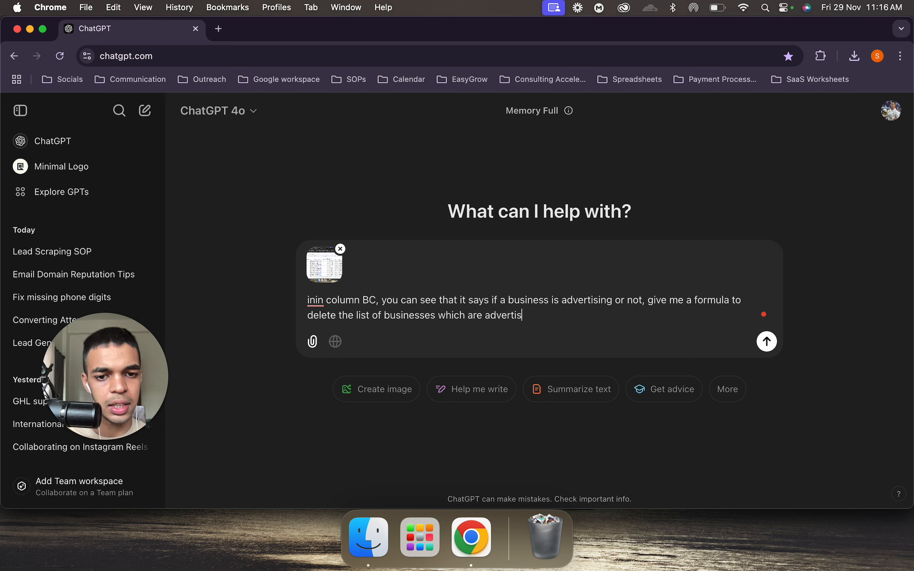
pyautogui.write('ing so that i')
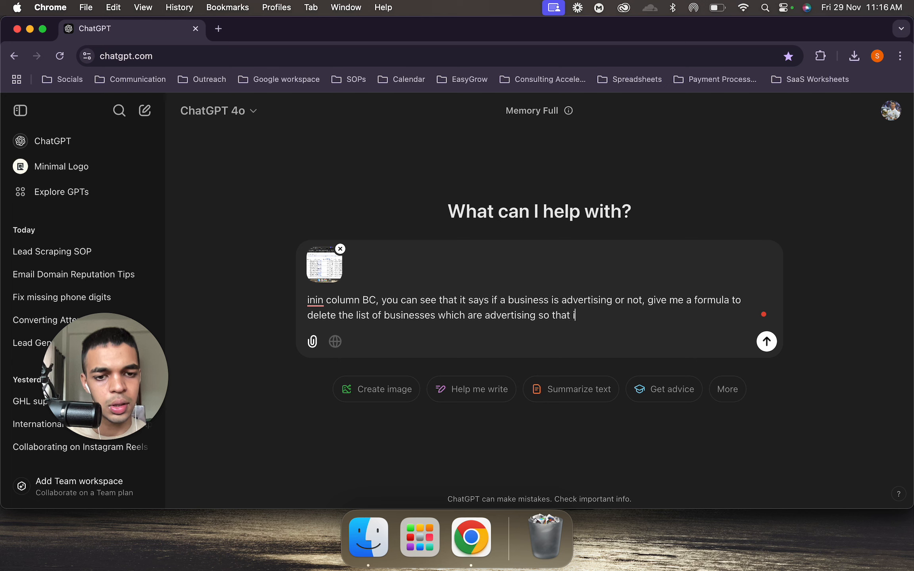
pyautogui.write(' can reach o')
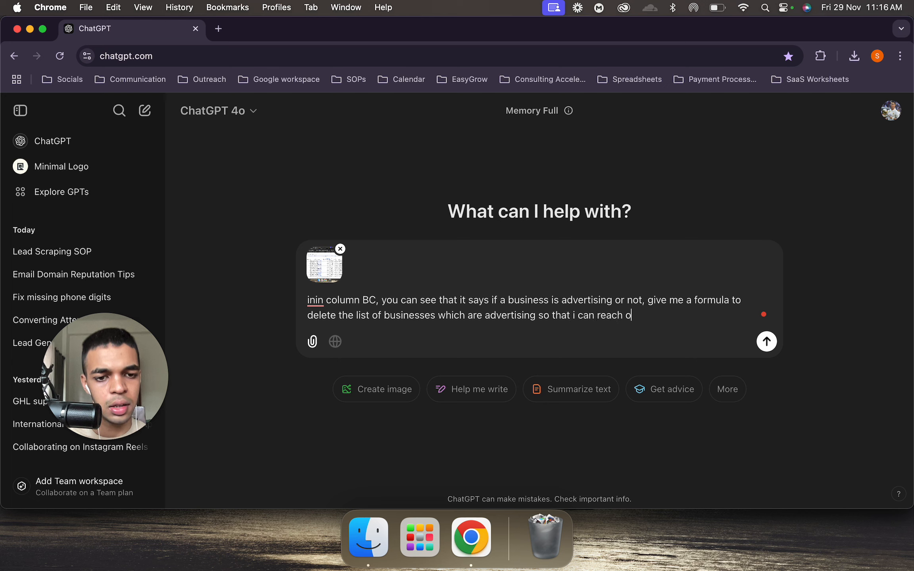
pyautogui.write('ut to busi')
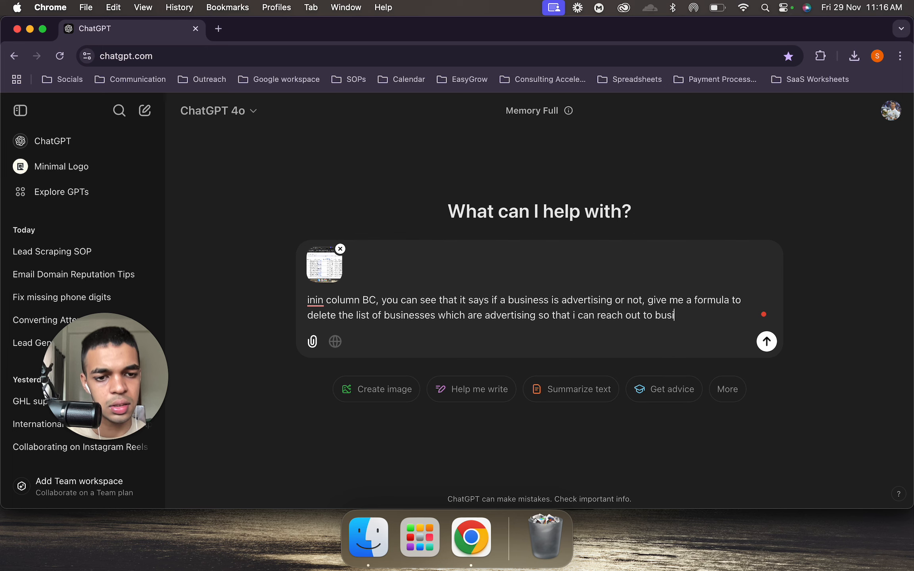
pyautogui.write('nesses which arent adn')
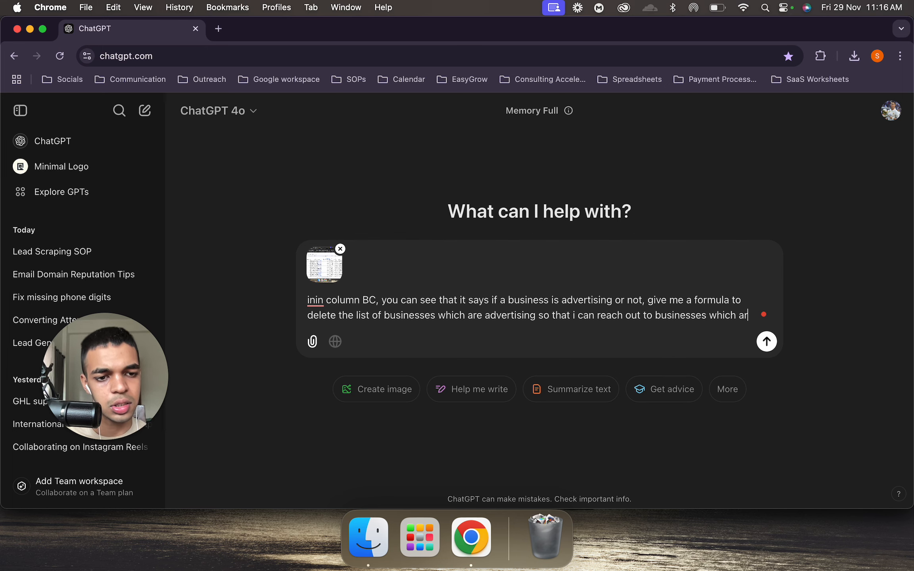
pyautogui.press('BackSpace')
pyautogui.write('nd')
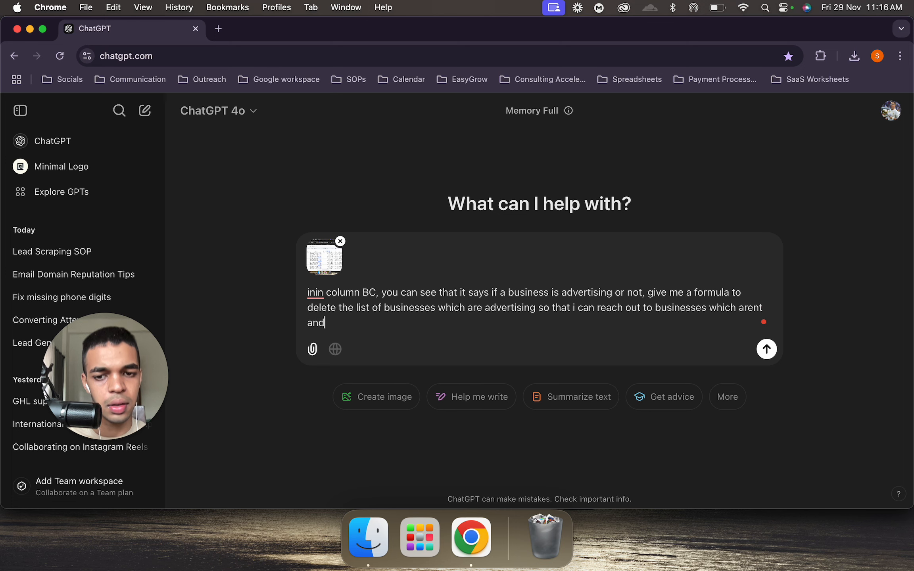
pyautogui.write(' offer my ')
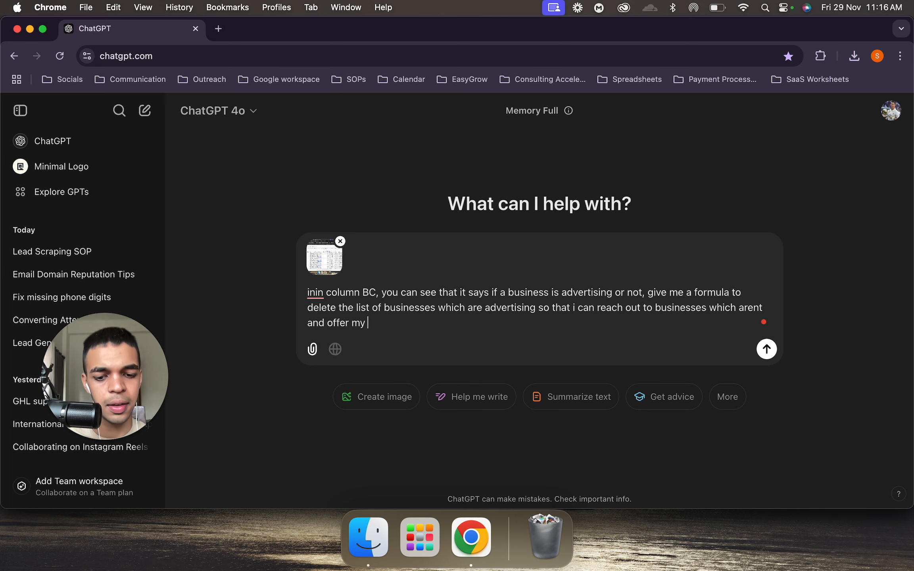
pyautogui.write('paid ad services')
pyautogui.press('Return')
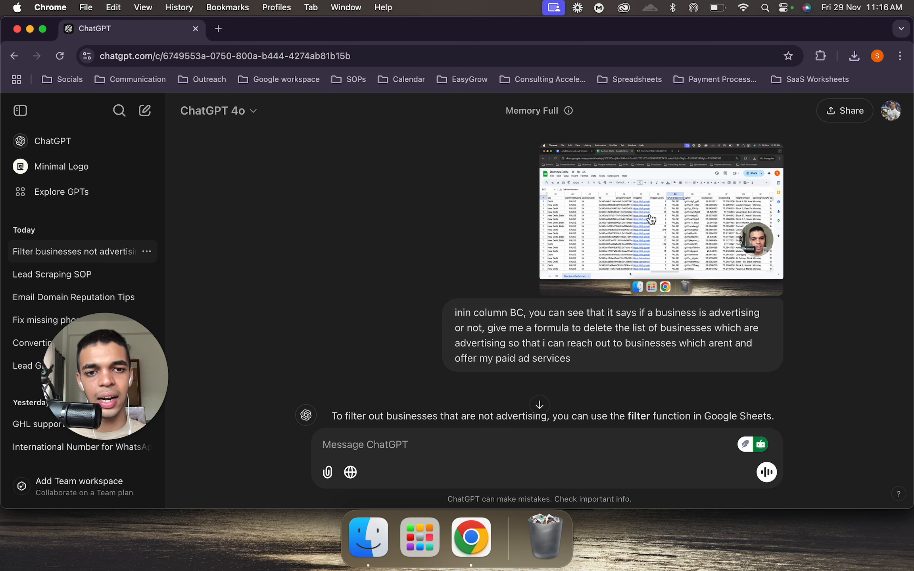
# Read ChatGPT's whole answer on filtering column BC, including the formula for a filtered view, and close the chat
pyautogui.scroll(-5, 700, 242)
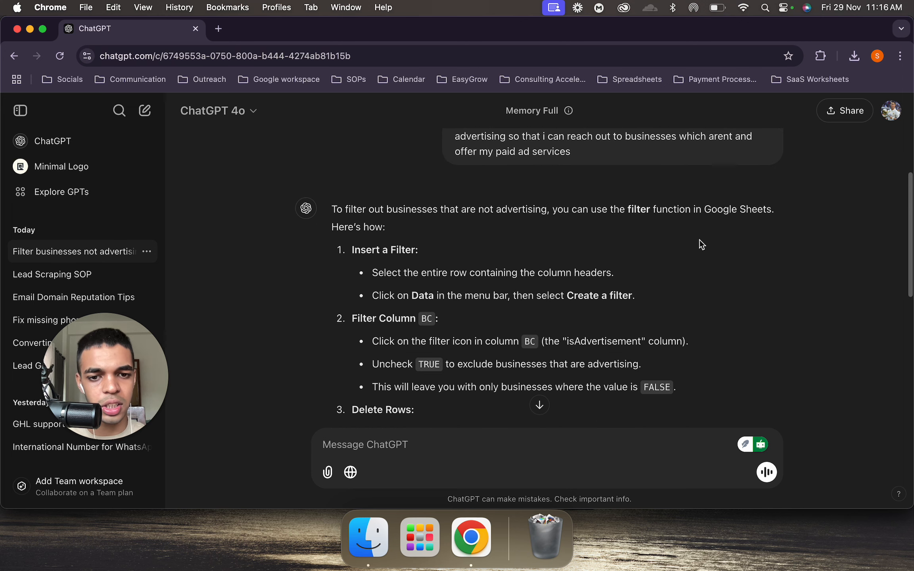
pyautogui.scroll(-5, 699, 240)
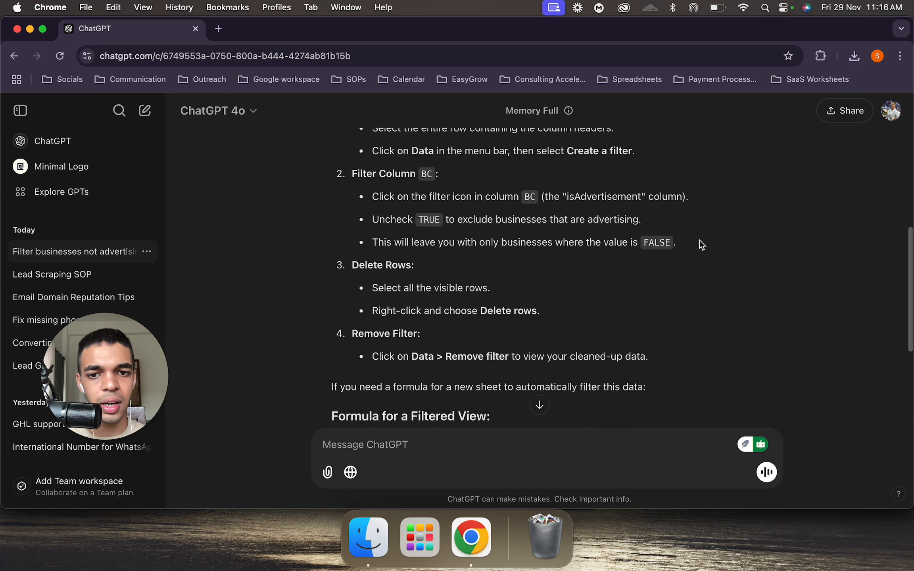
pyautogui.scroll(-3, 699, 240)
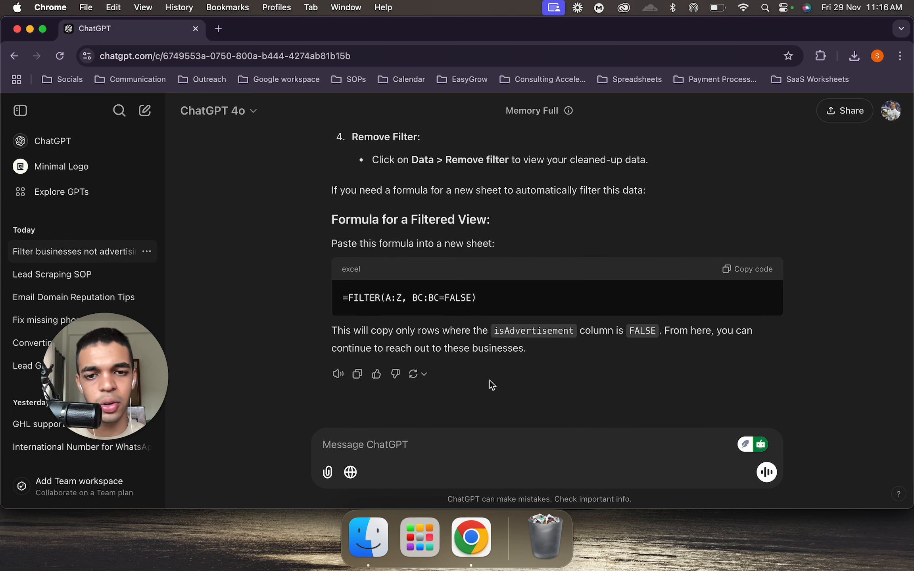
pyautogui.click(196, 29)
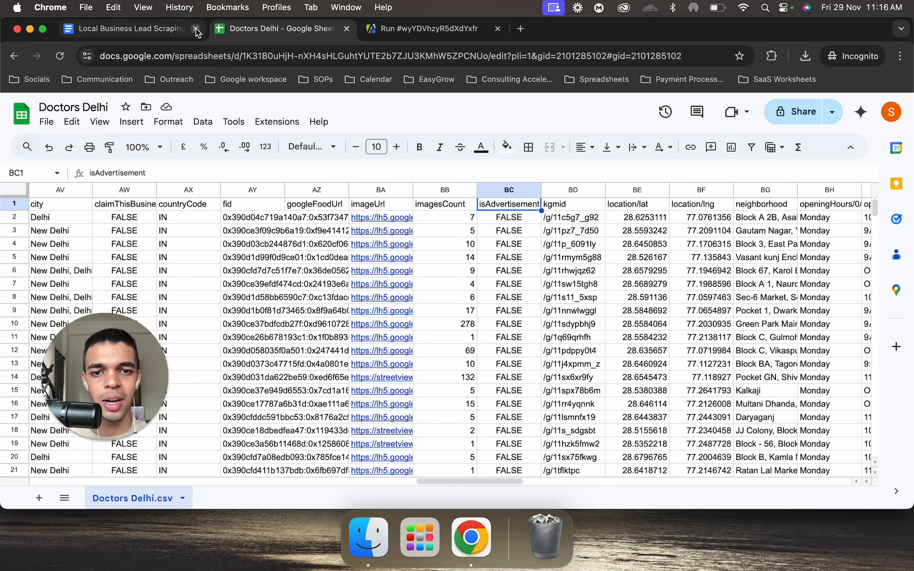
# Examine the Doctors Delhi columns beyond isAdvertisement, covering location, openingHours, permanentlyClosed, phone, postalCode, rank and reviewsCount
pyautogui.hscroll(3, 518, 270)
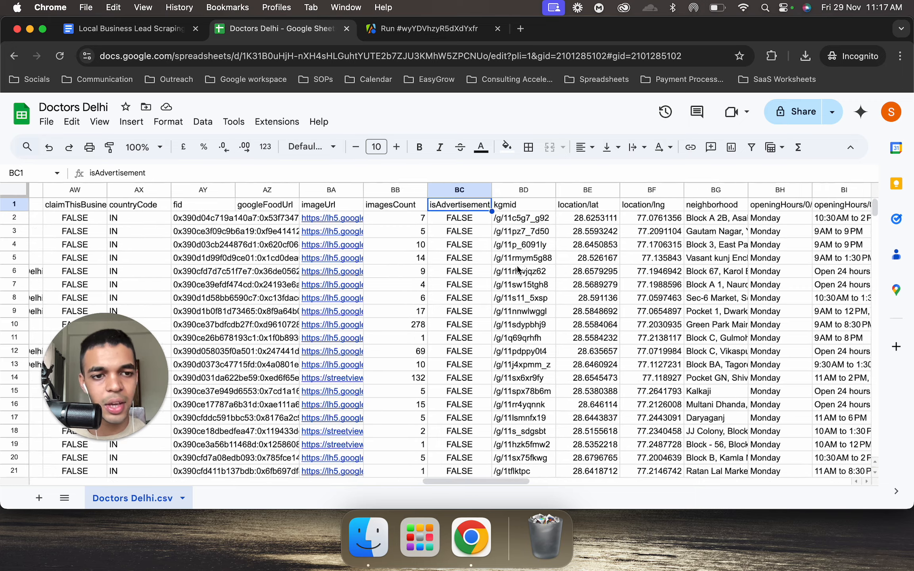
pyautogui.hscroll(5, 678, 234)
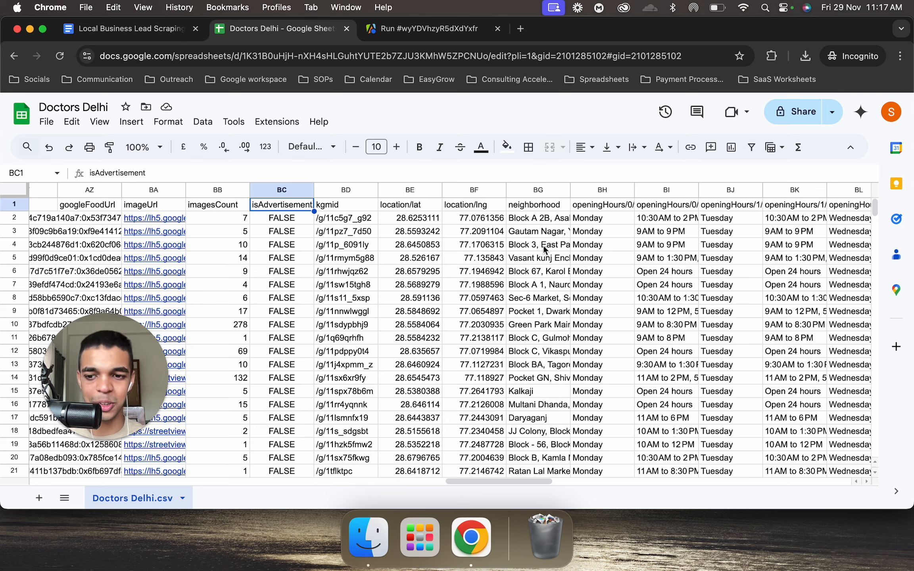
pyautogui.hscroll(15, 551, 258)
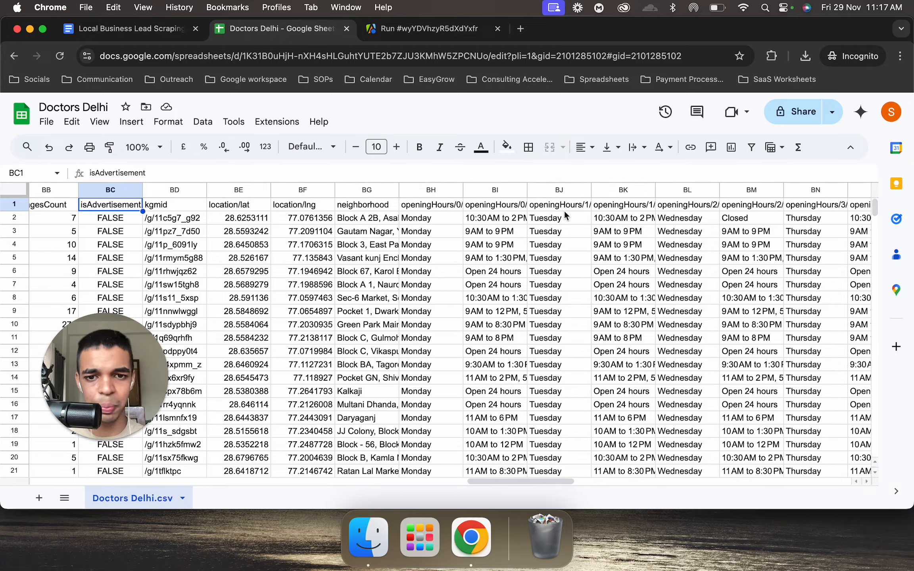
pyautogui.hscroll(10, 609, 254)
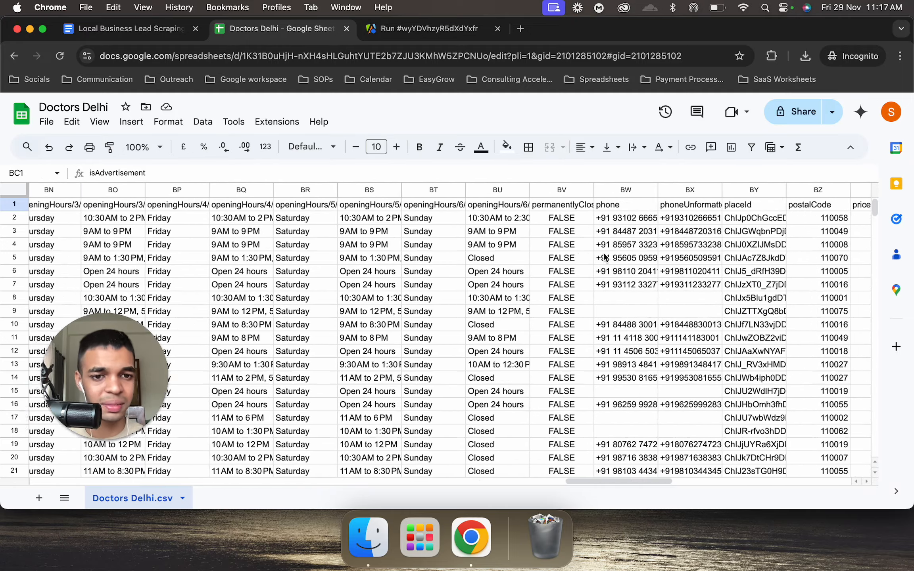
pyautogui.hscroll(2, 599, 255)
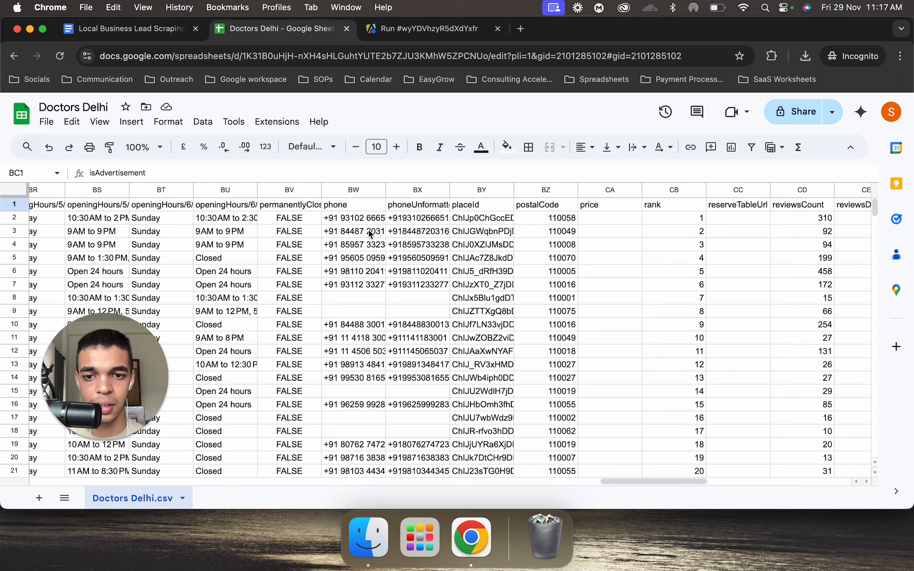
pyautogui.hscroll(-1, 388, 193)
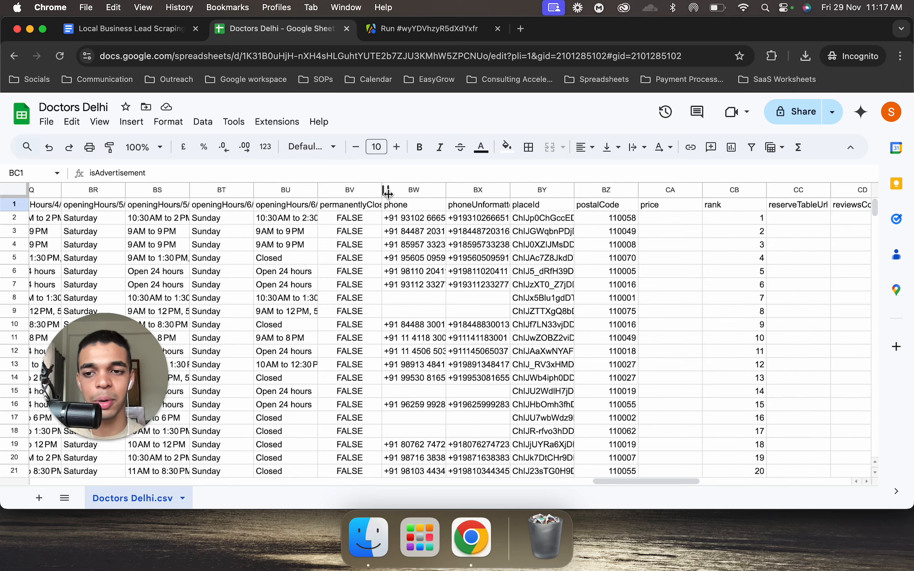
pyautogui.hscroll(-7, 408, 293)
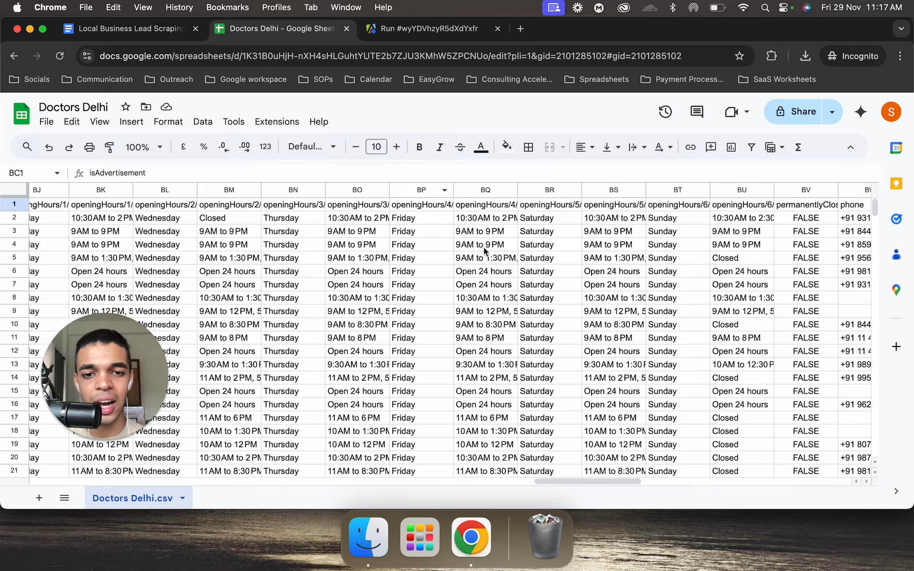
# Examine the Doctors Delhi phone, postalCode, rank, reviewsCount and reviewsDistribution columns, including how the rows are ranked
pyautogui.hscroll(4, 484, 251)
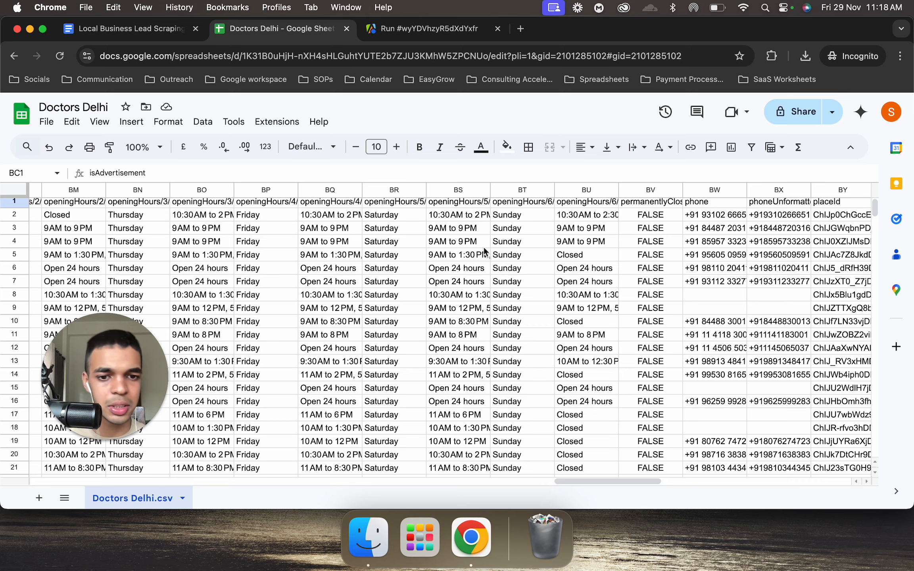
pyautogui.hscroll(5, 484, 250)
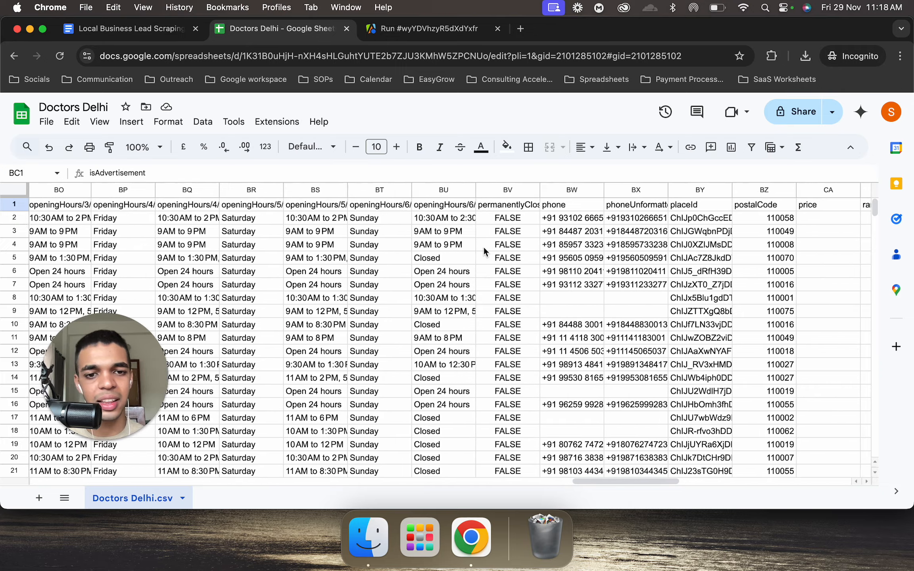
pyautogui.hscroll(10, 484, 247)
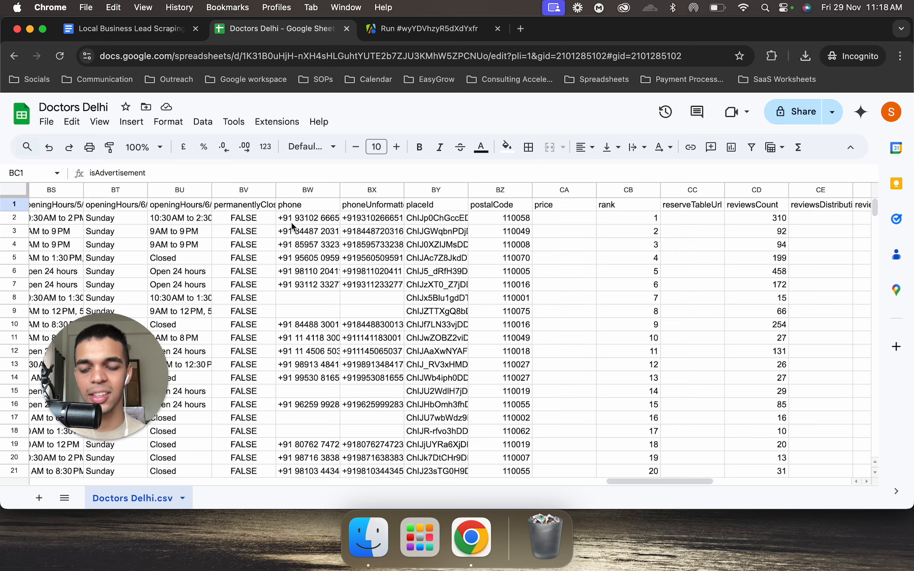
pyautogui.hscroll(3, 291, 222)
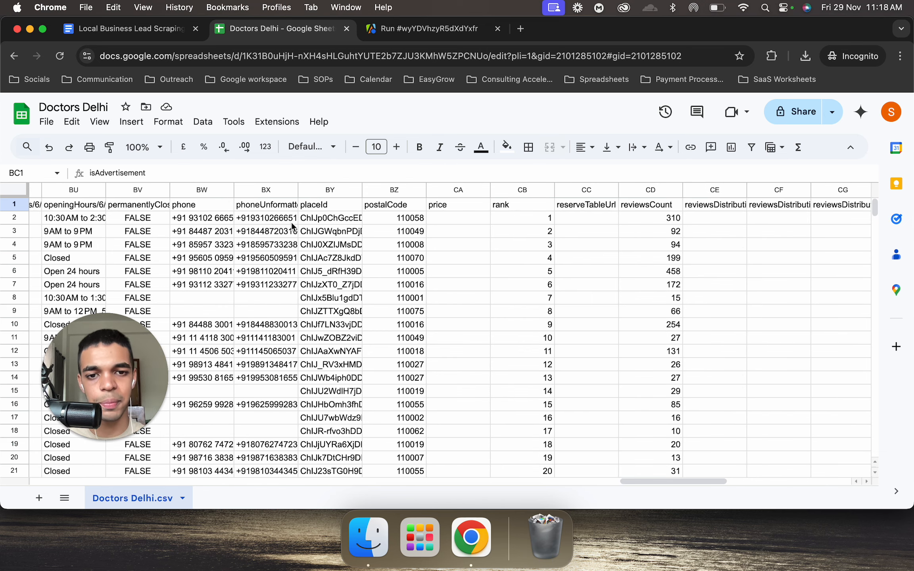
pyautogui.hscroll(4, 291, 222)
pyautogui.hscroll(1, 292, 222)
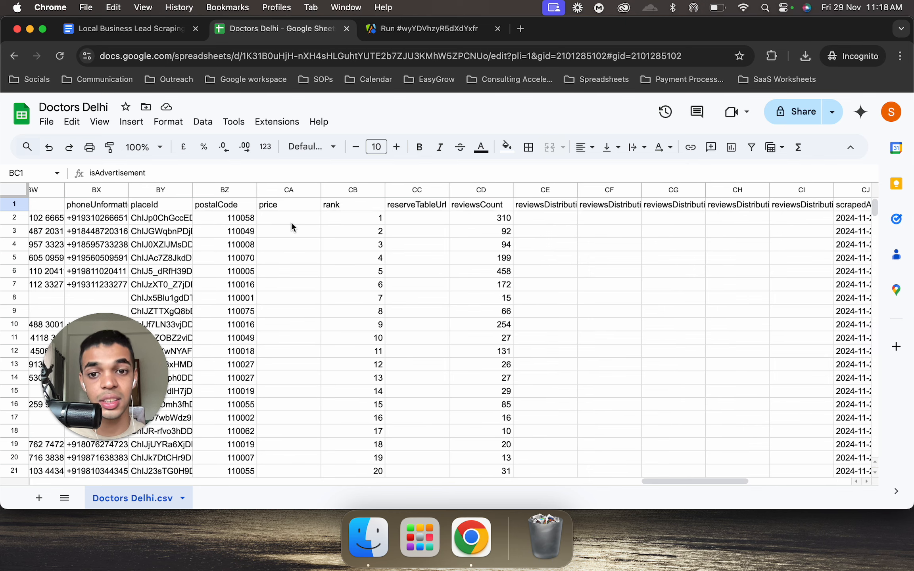
pyautogui.scroll(-4, 370, 352)
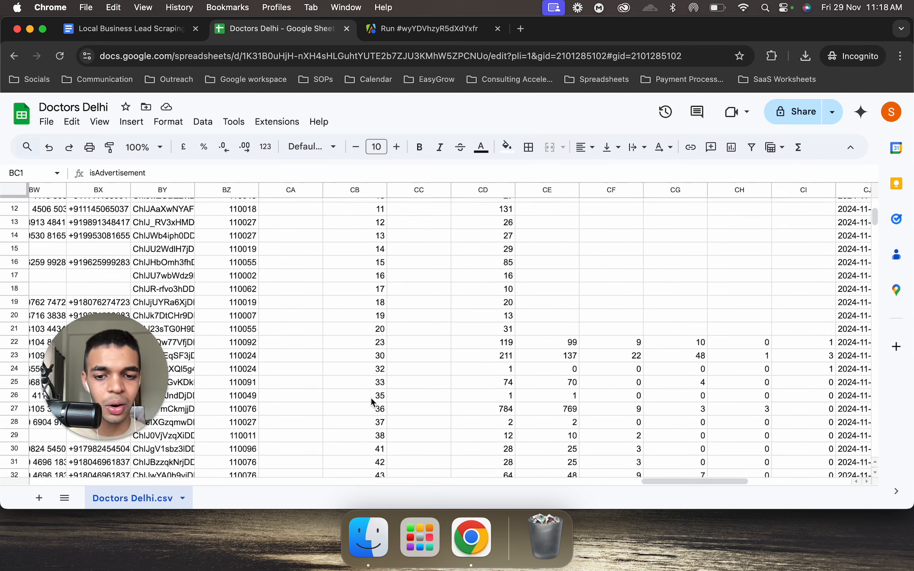
pyautogui.scroll(2, 377, 409)
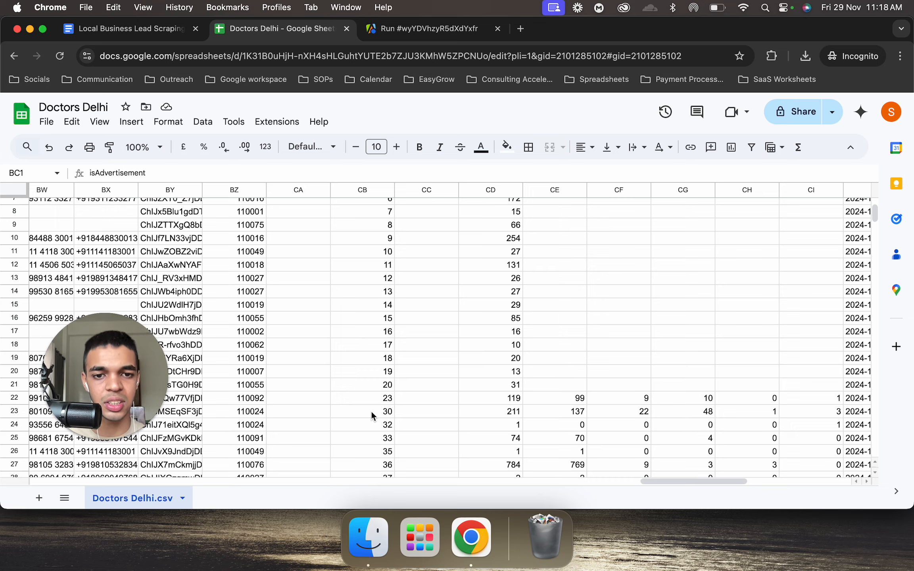
pyautogui.scroll(4, 372, 416)
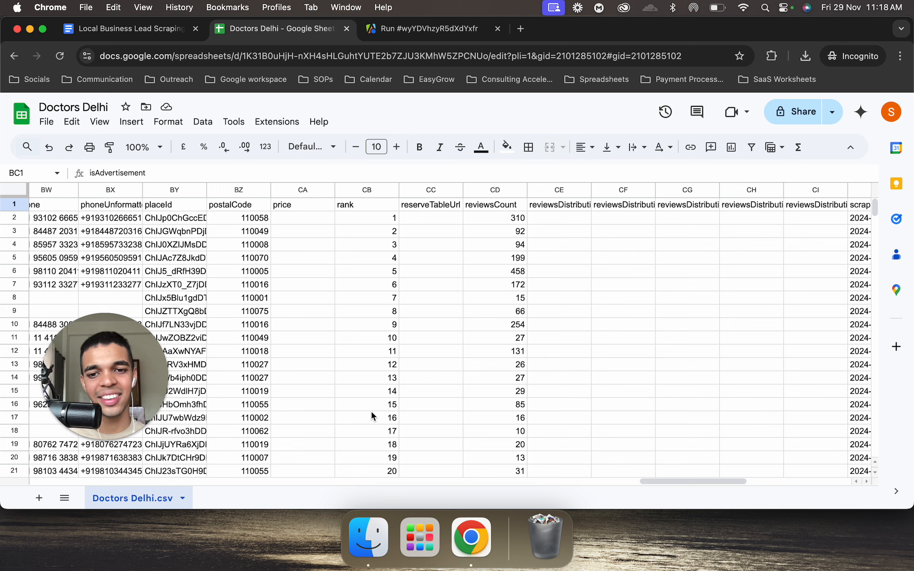
pyautogui.click(363, 380)
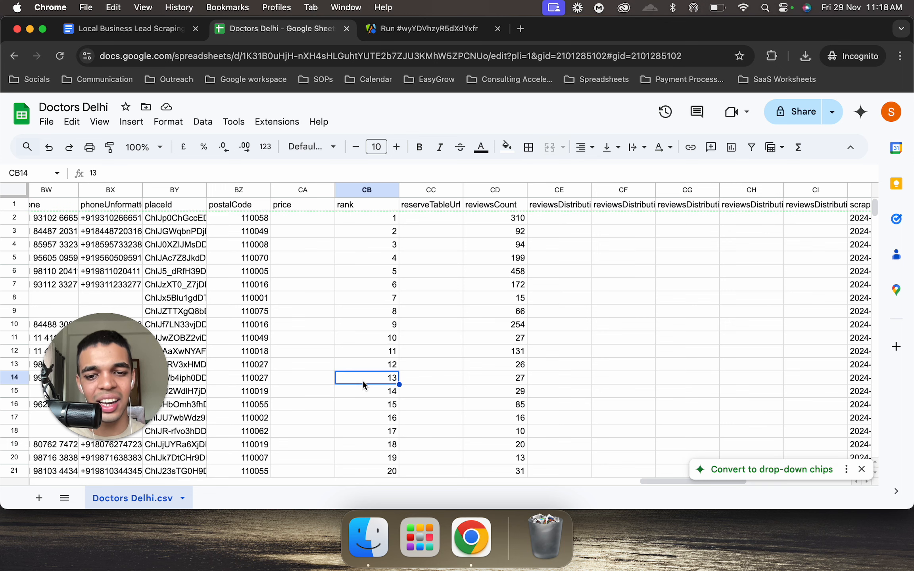
pyautogui.doubleClick(363, 379)
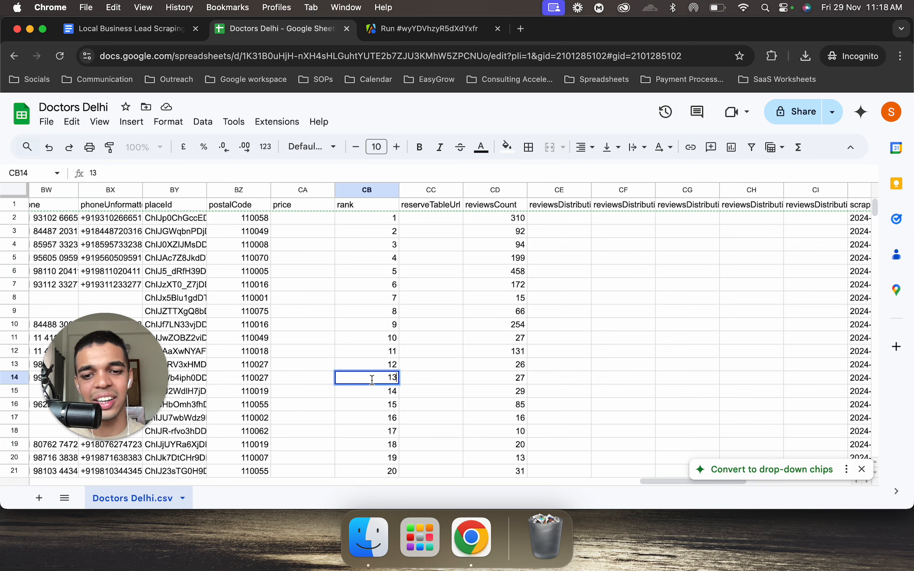
pyautogui.click(371, 414)
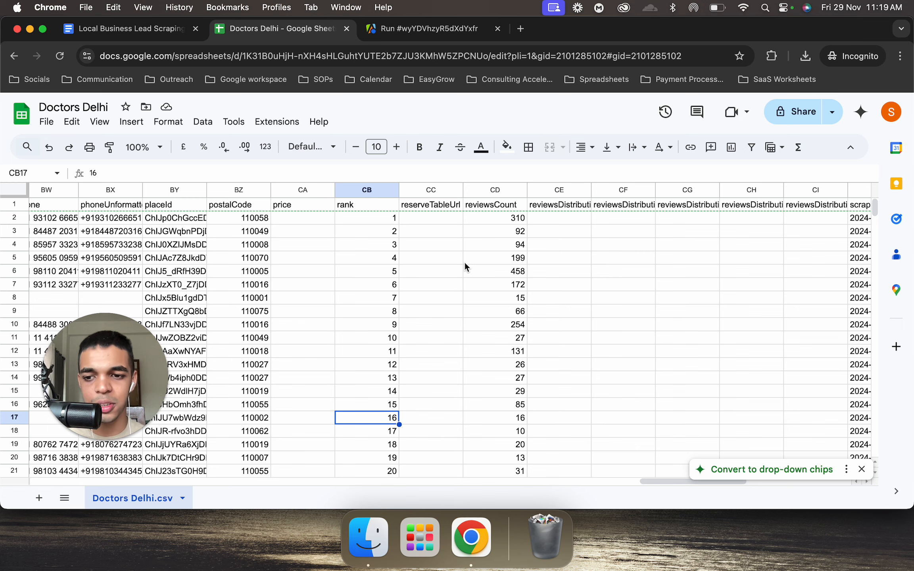
# Examine the remaining Doctors Delhi columns from scrapedAt to website, checking the individual clinic links in column CT
pyautogui.scroll(-2, 466, 266)
pyautogui.scroll(2, 465, 266)
pyautogui.hscroll(5, 466, 268)
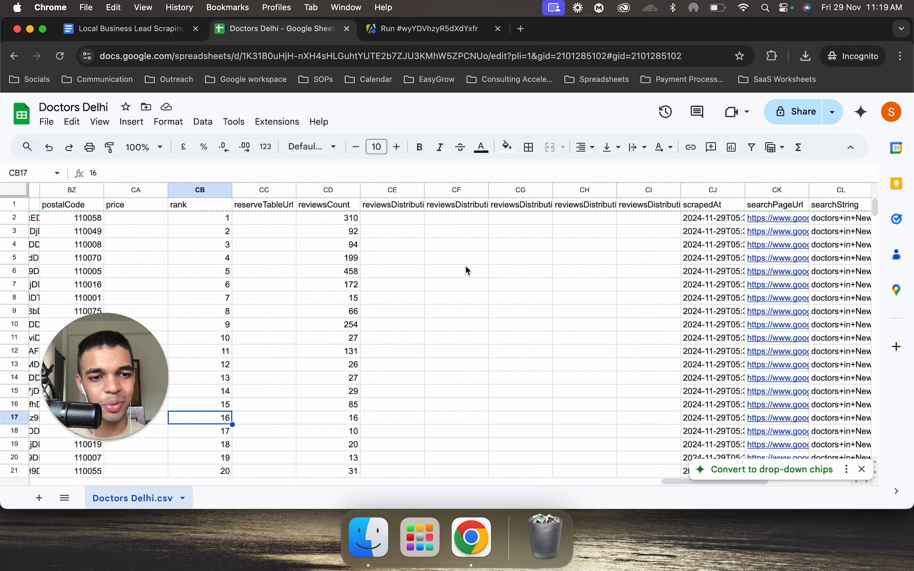
pyautogui.hscroll(6, 465, 267)
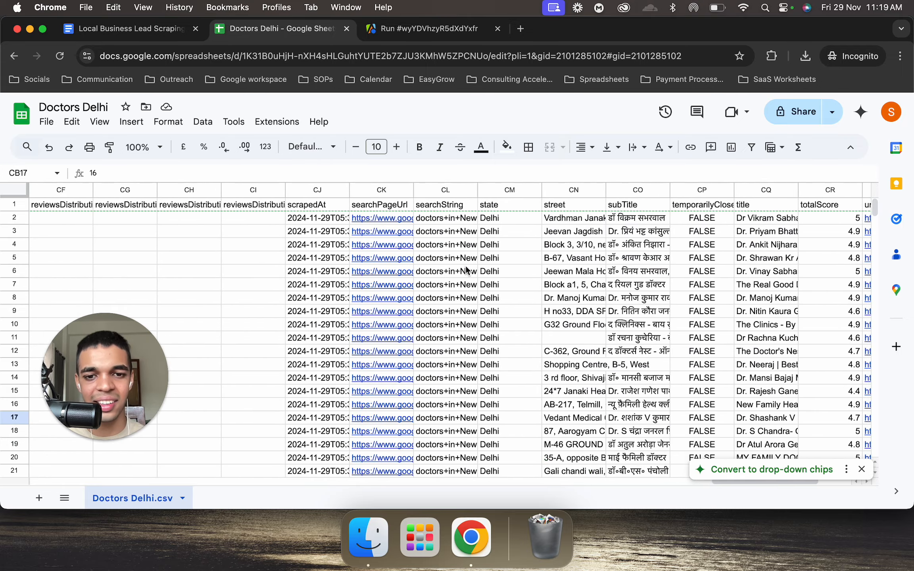
pyautogui.hscroll(2, 466, 270)
pyautogui.hscroll(4, 466, 267)
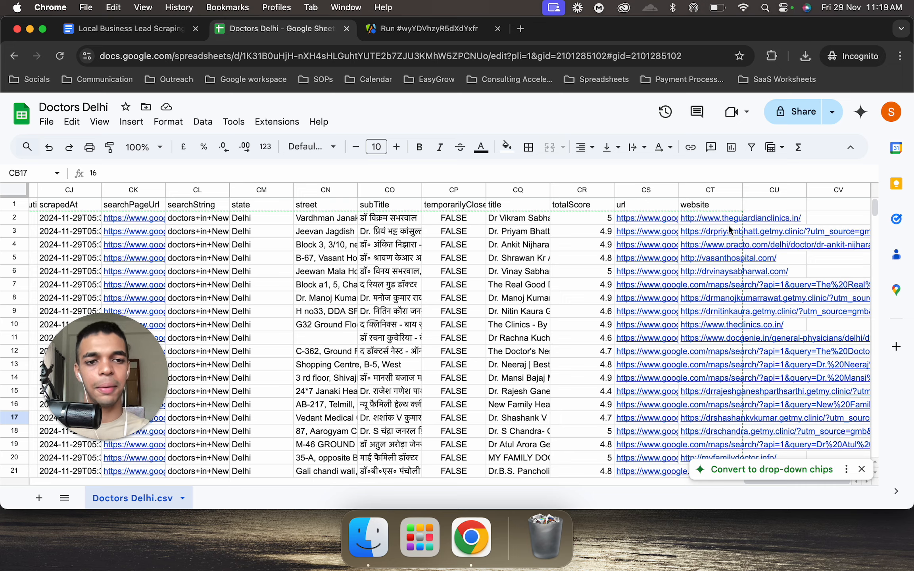
pyautogui.scroll(-1, 729, 230)
pyautogui.scroll(1, 726, 224)
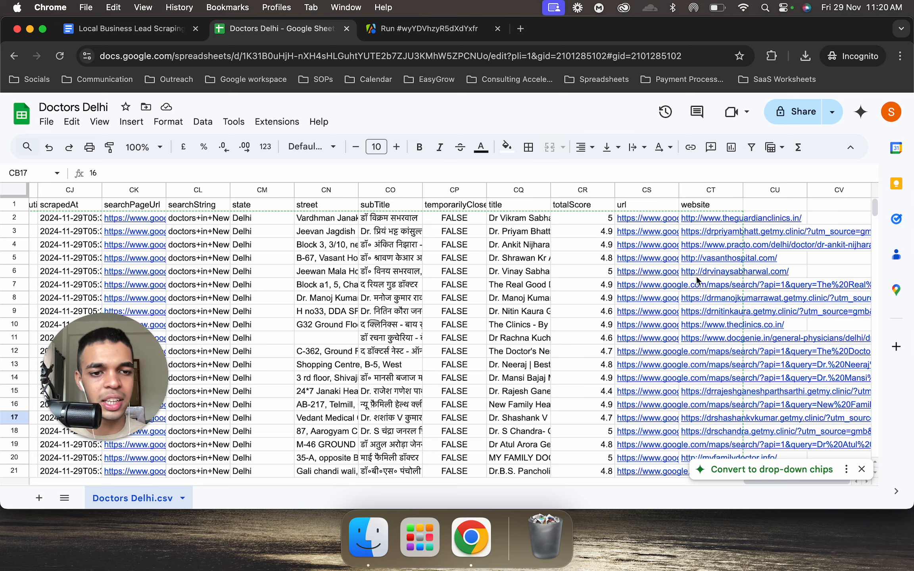
pyautogui.scroll(-5, 785, 336)
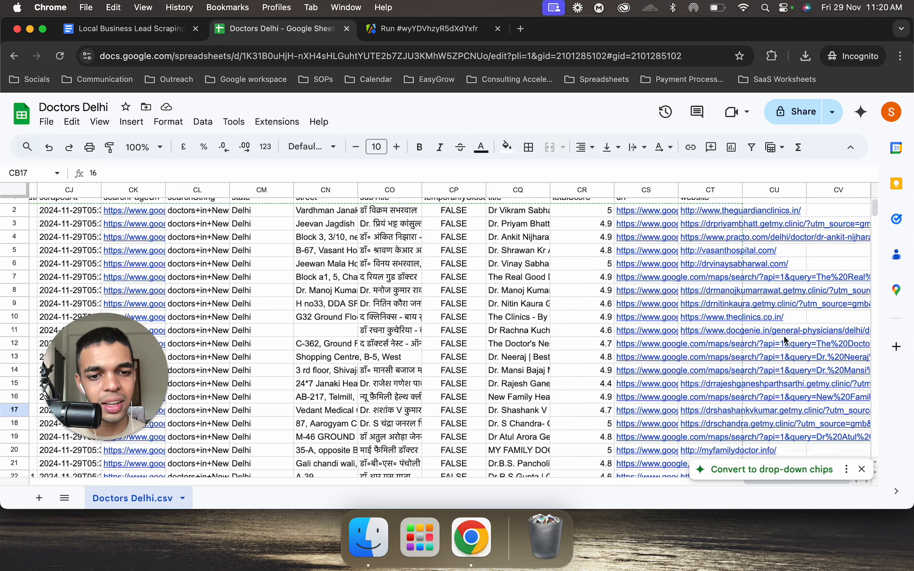
pyautogui.scroll(-4, 784, 336)
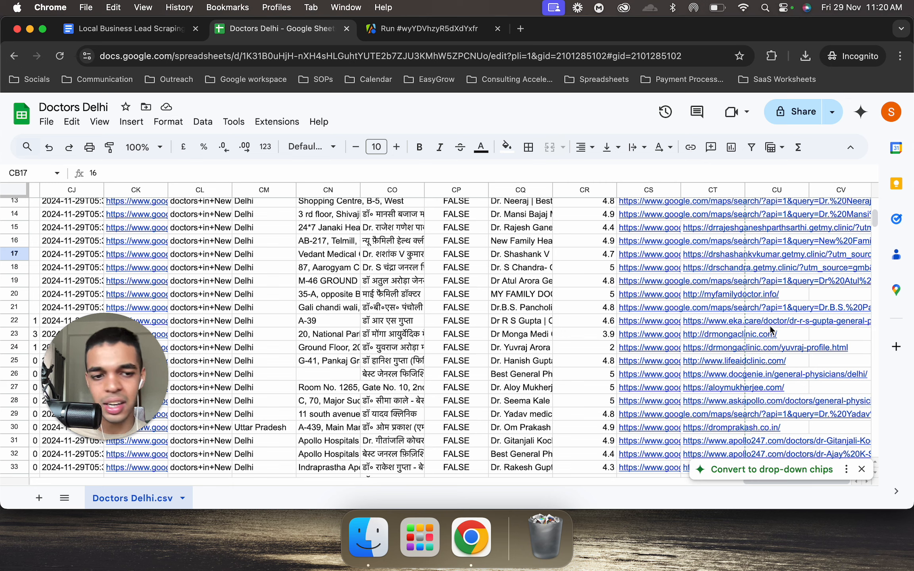
pyautogui.click(727, 334)
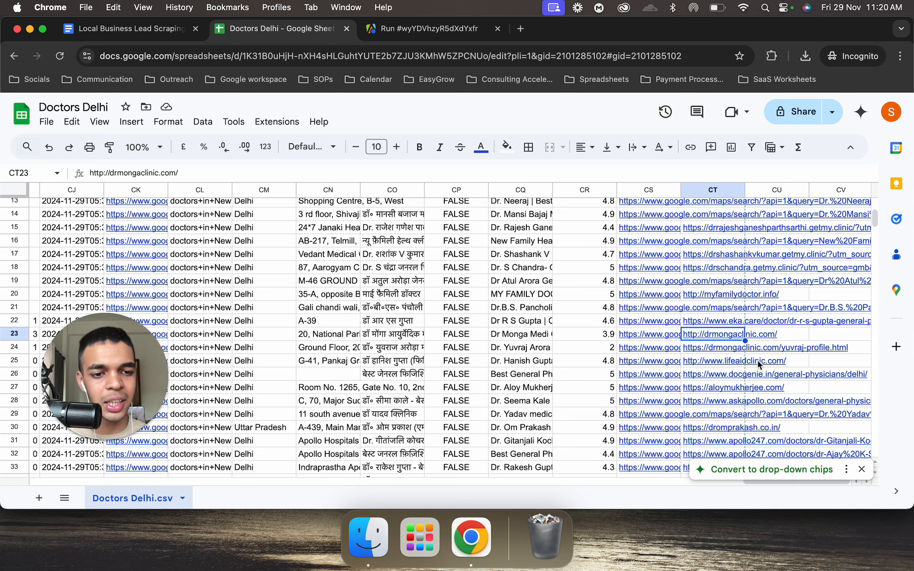
pyautogui.scroll(5, 758, 360)
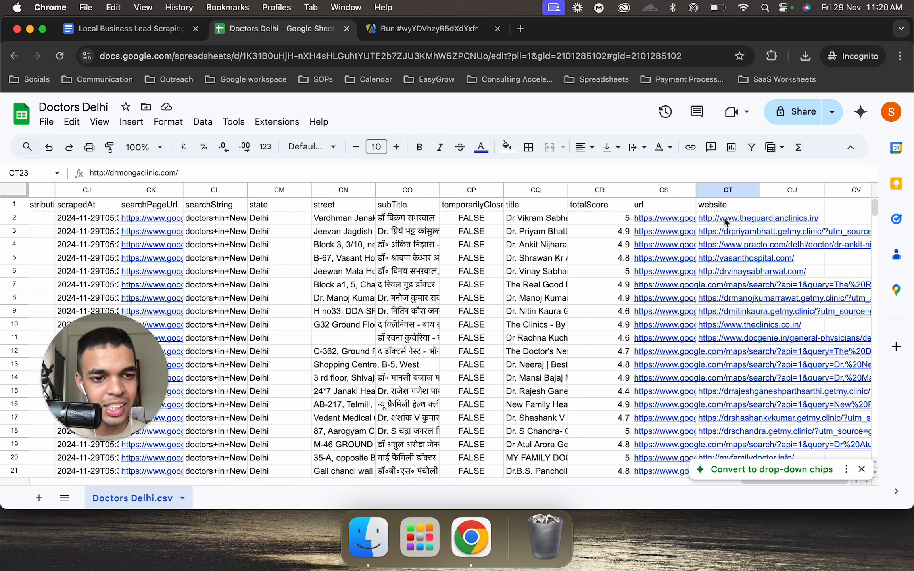
pyautogui.click(724, 218)
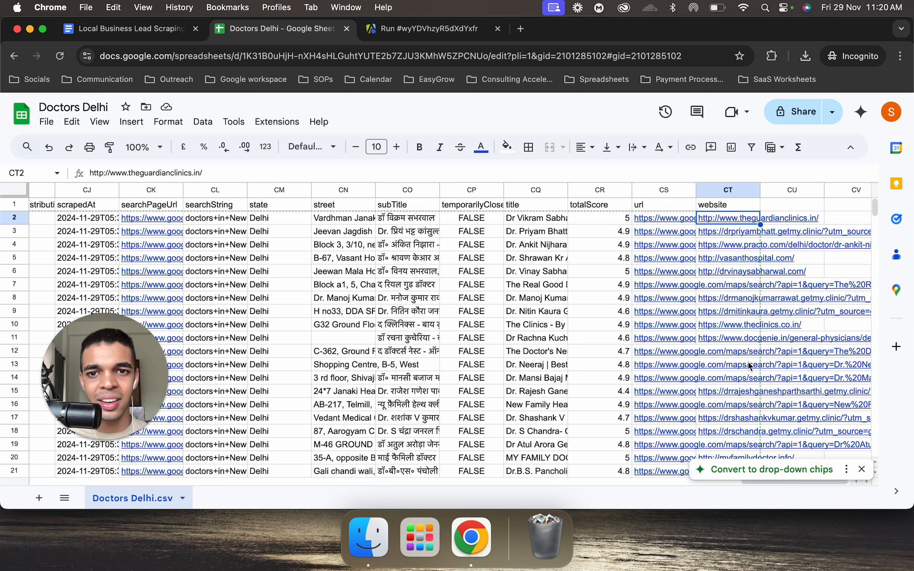
# View the file formats offered for downloading the Doctors Delhi spreadsheet and leave without downloading it
pyautogui.hscroll(-10, 335, 189)
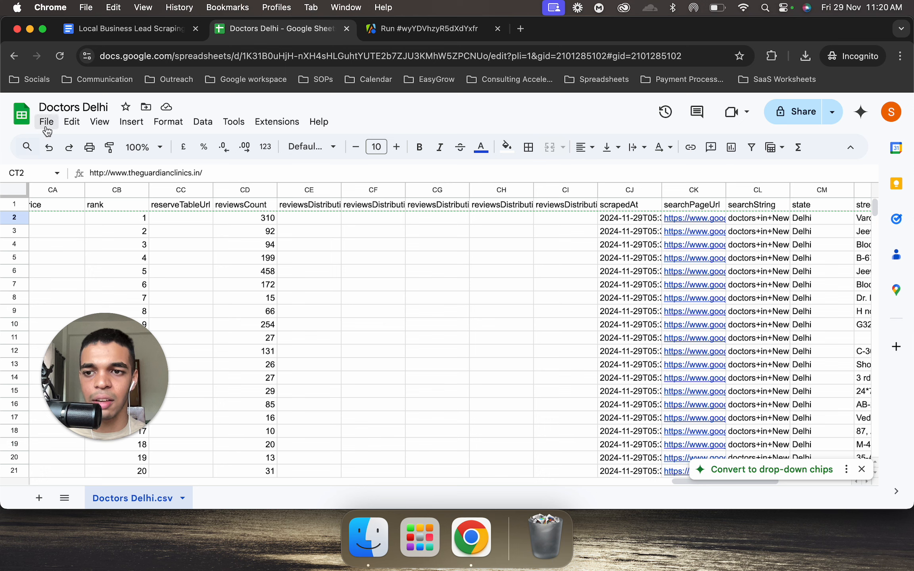
pyautogui.moveTo(60, 337); pyautogui.dragTo(279, 277)
pyautogui.click(376, 113)
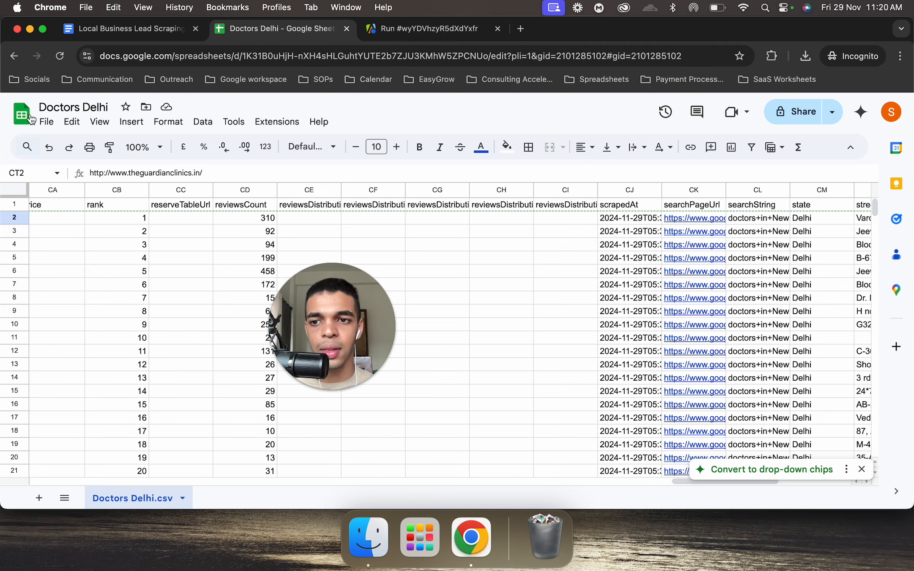
pyautogui.click(47, 125)
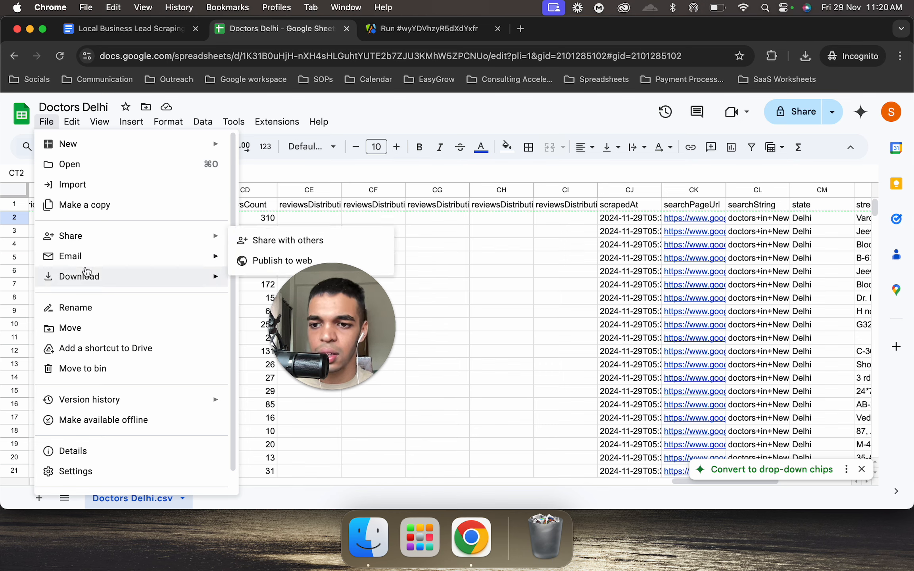
pyautogui.moveTo(88, 276)
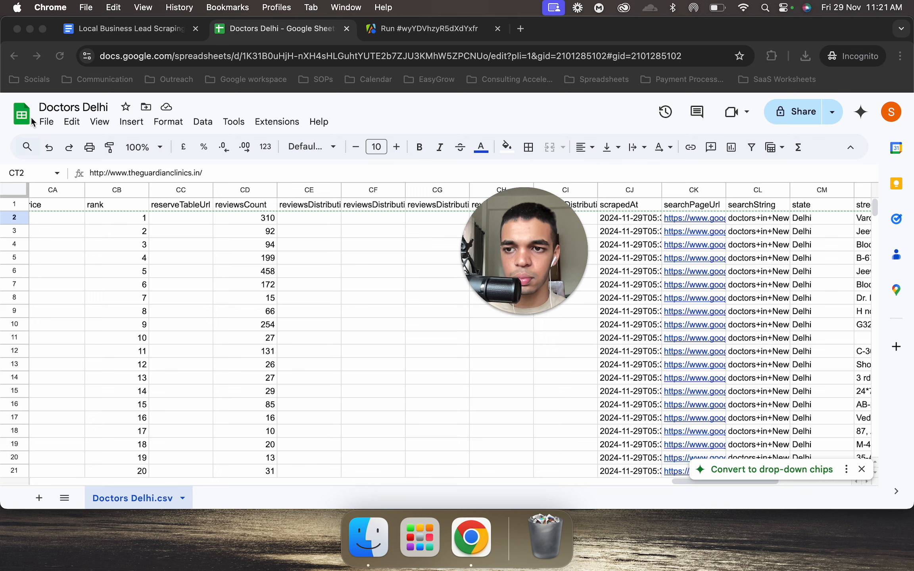
pyautogui.click(47, 122)
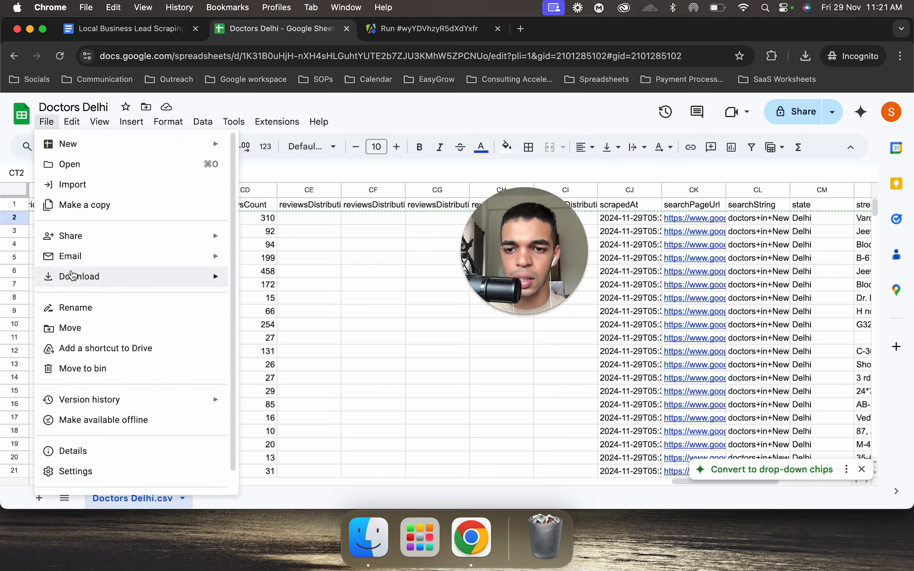
pyautogui.moveTo(143, 279)
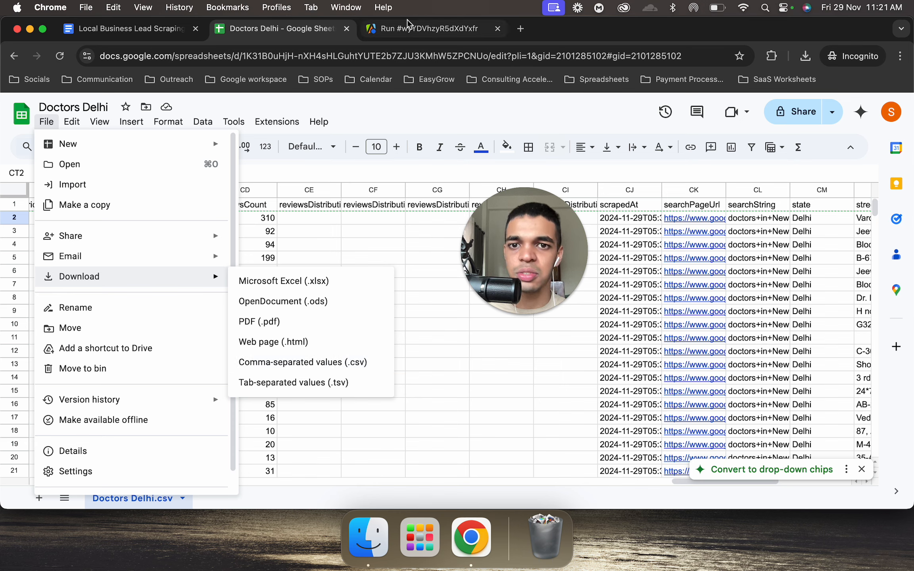
pyautogui.click(351, 106)
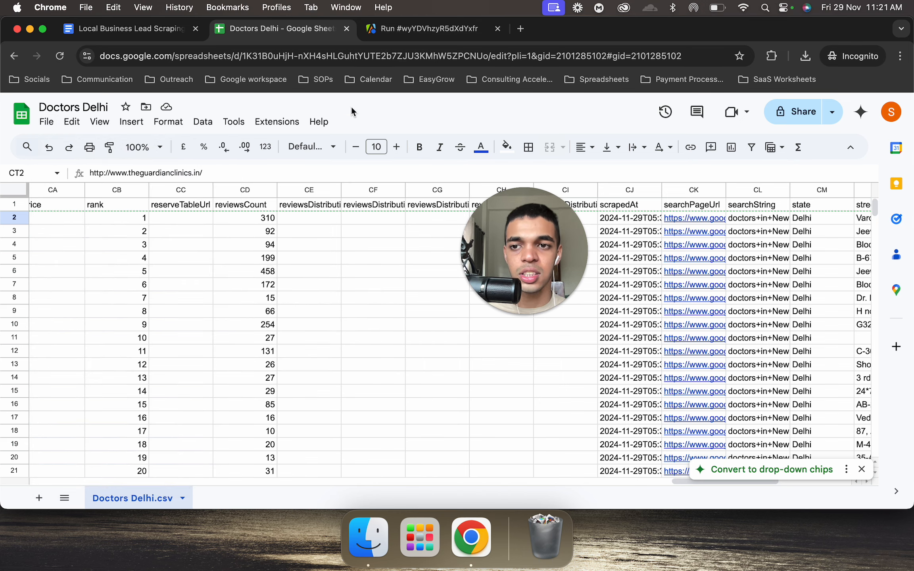
# Close the Doctors Delhi spreadsheet and return to the Local Business Lead Scraping SOP after checking the Apify run output
pyautogui.click(347, 28)
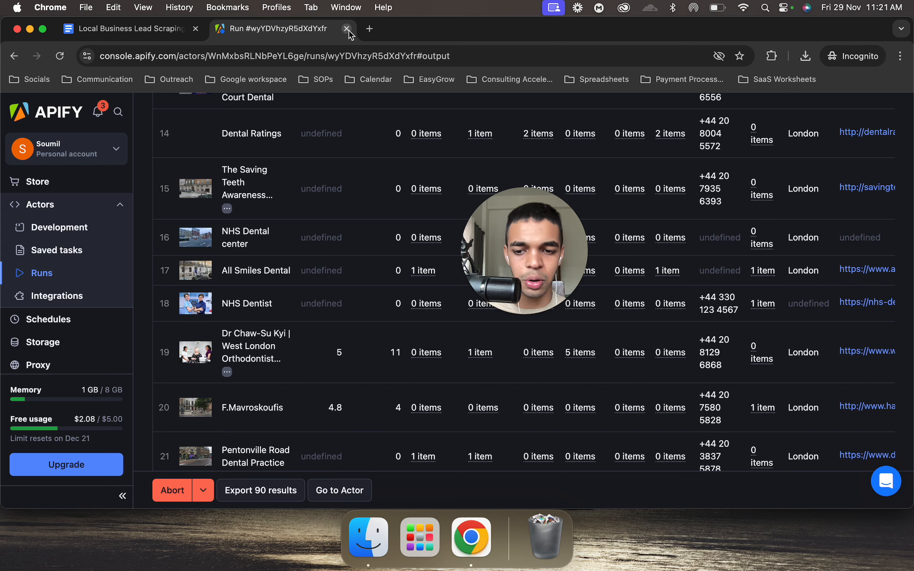
pyautogui.scroll(15, 314, 269)
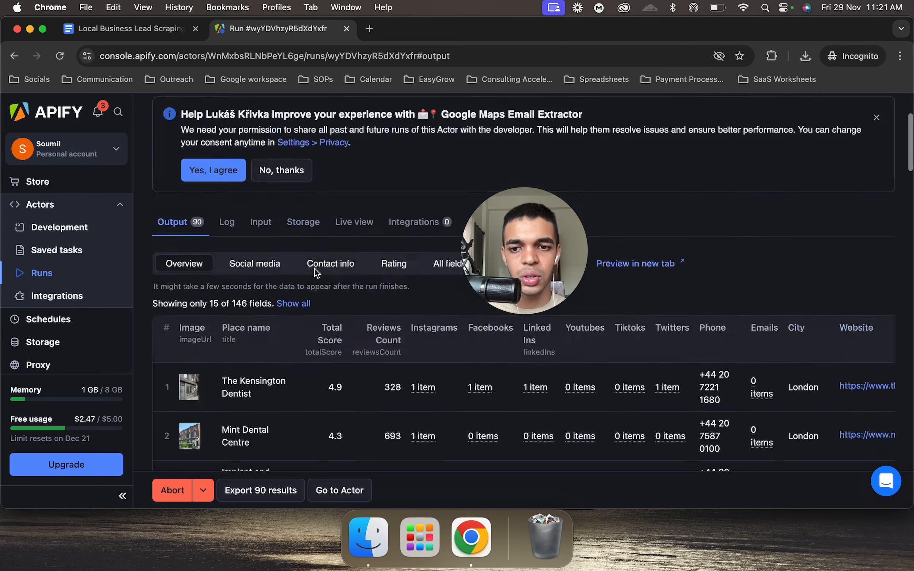
pyautogui.click(154, 32)
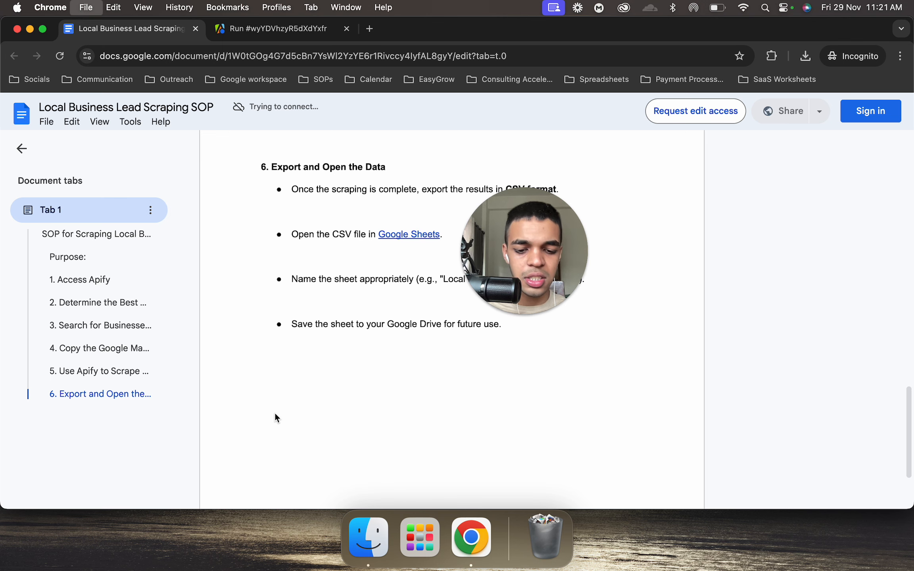
# Open the SaleGen AI community home page in a new regular browser window
pyautogui.press('super+n')
pyautogui.write('co')
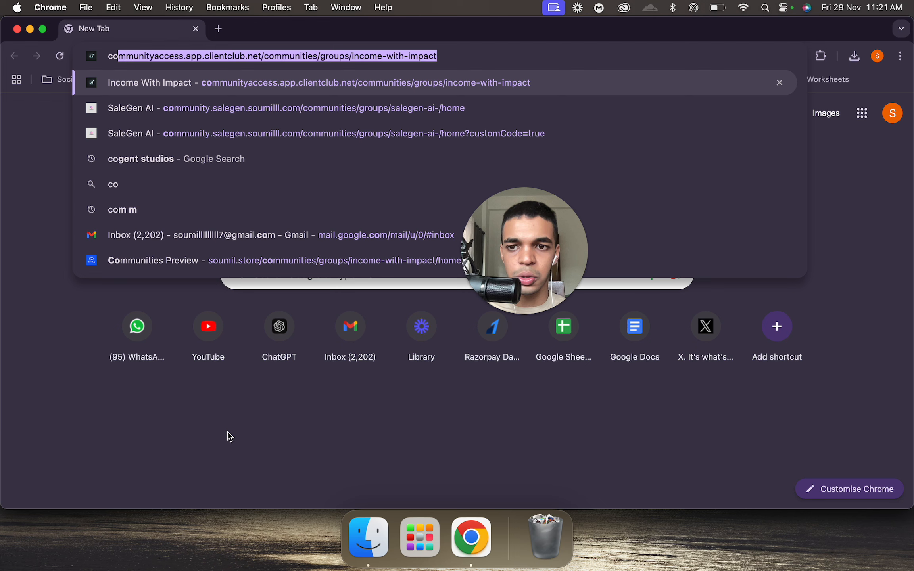
pyautogui.click(282, 109)
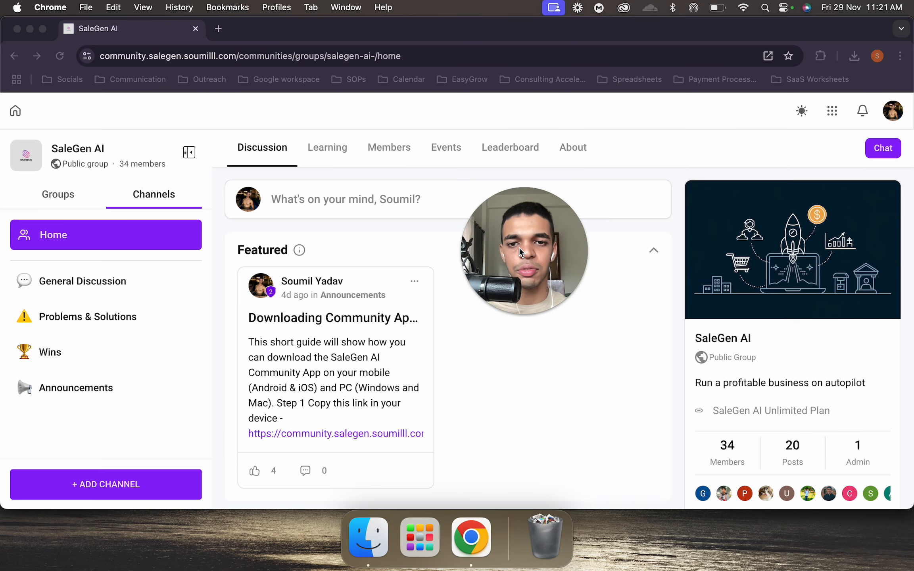
pyautogui.moveTo(520, 248); pyautogui.dragTo(580, 192)
pyautogui.click(531, 391)
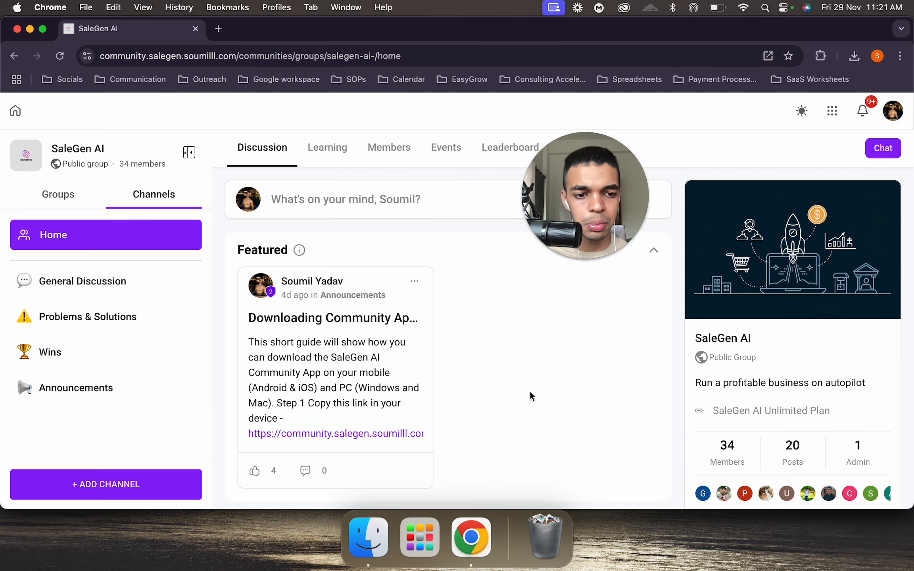
pyautogui.scroll(-1, 533, 390)
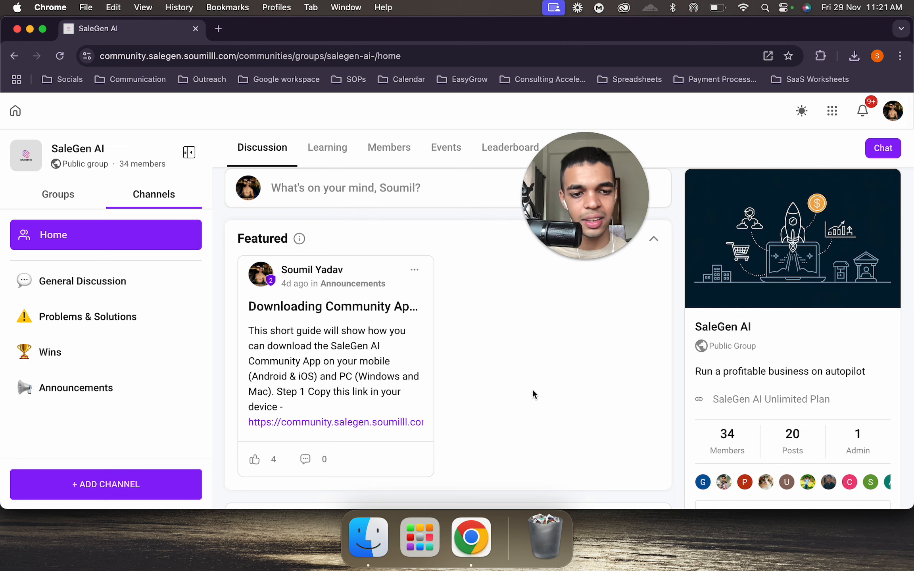
pyautogui.scroll(1, 533, 390)
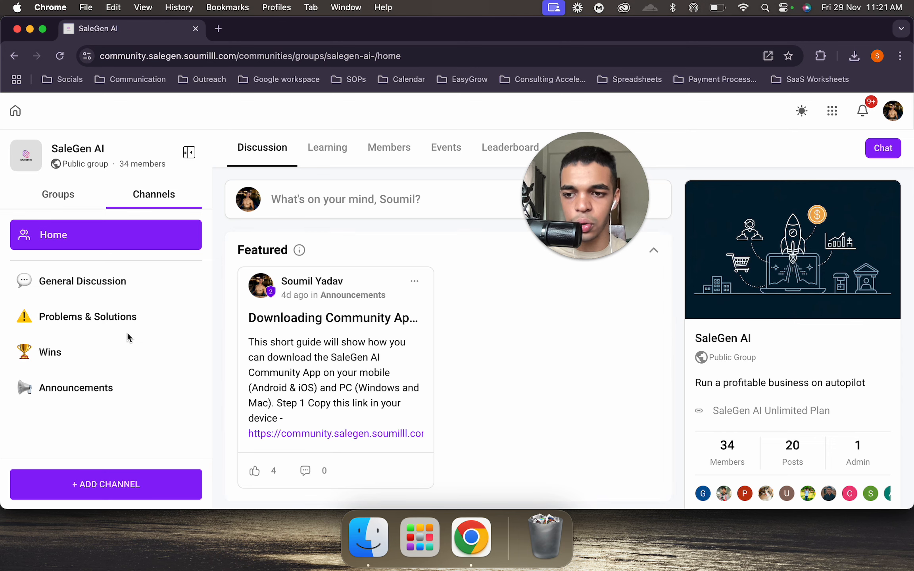
# Open the Problems & Solutions channel and view its new post form, cancelling without publishing
pyautogui.click(123, 321)
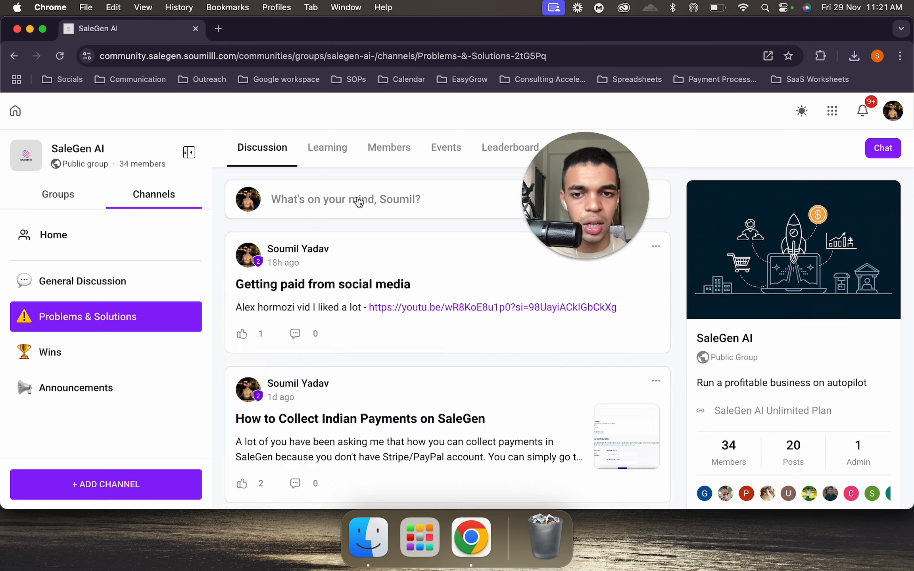
pyautogui.click(359, 203)
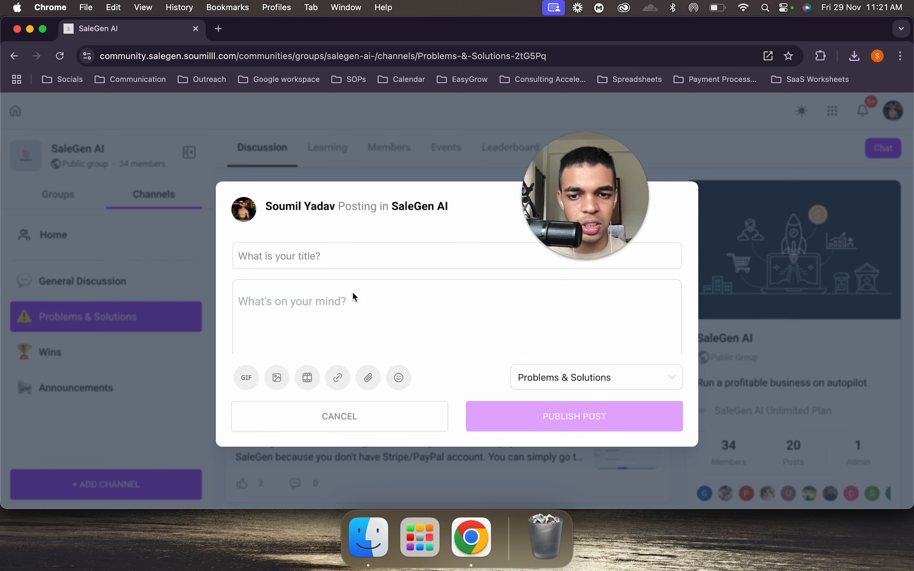
pyautogui.scroll(-2, 361, 298)
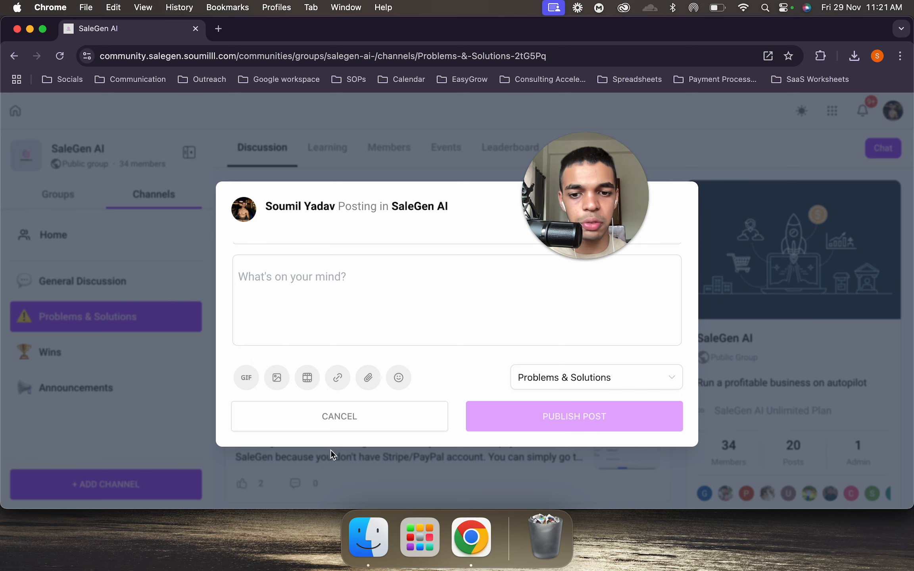
pyautogui.click(337, 421)
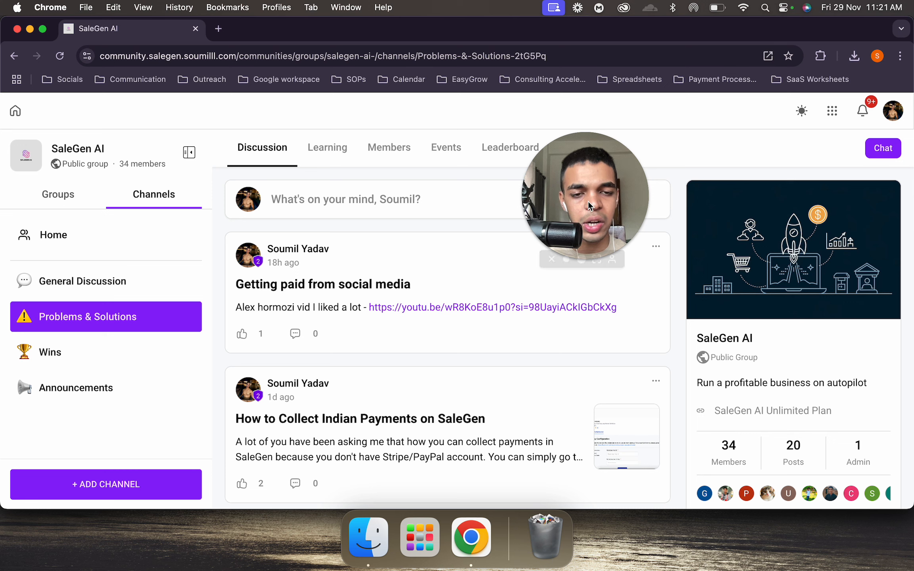